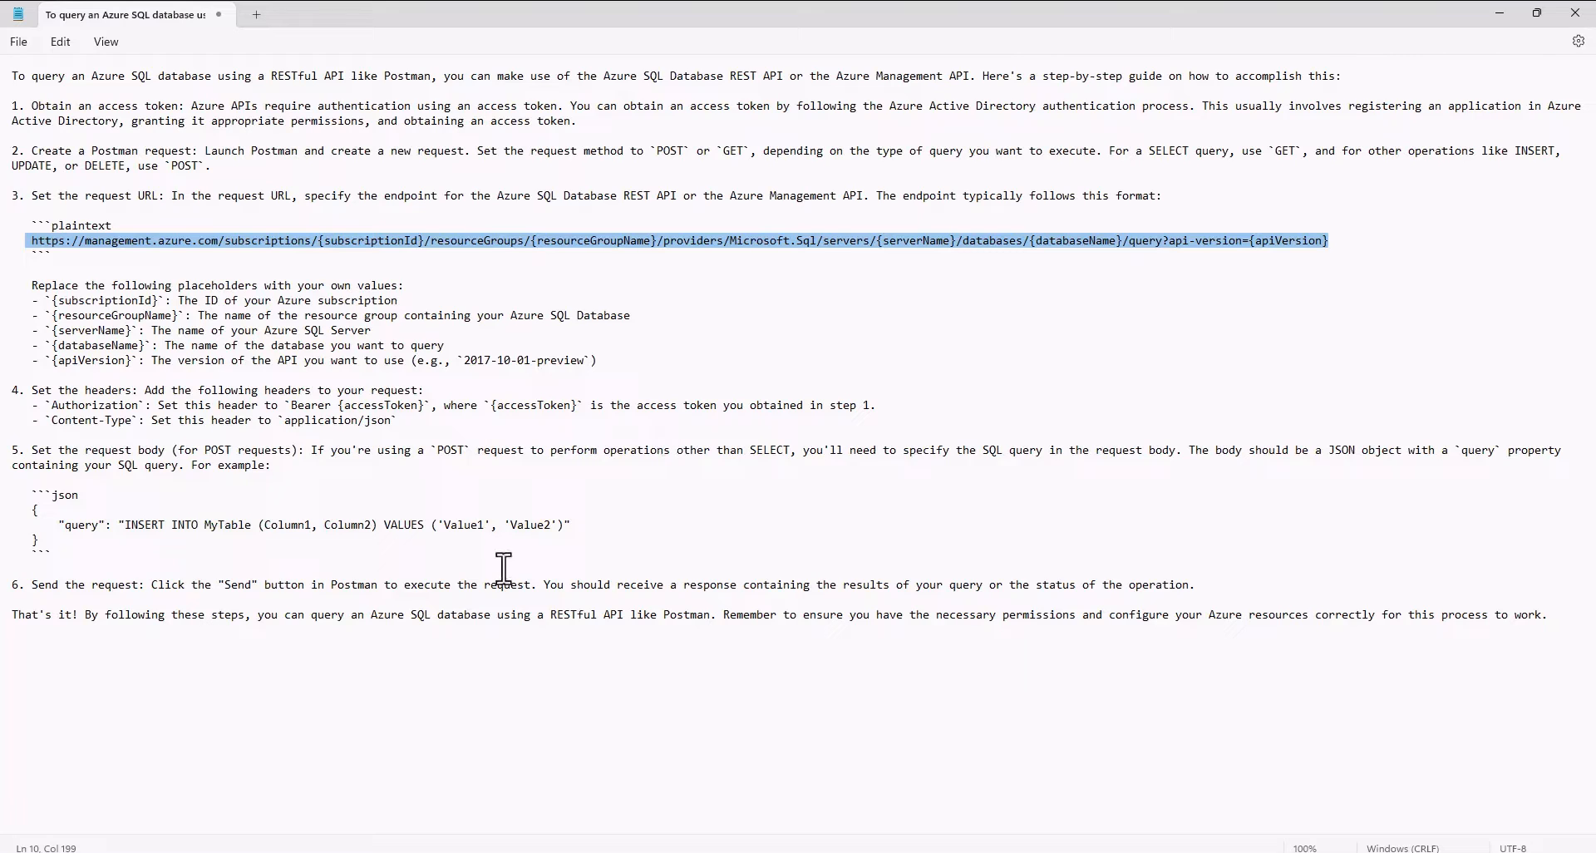
- Highlight the endpoint URL, the two header lines and the JSON body example in the Notepad guide
left_click(28, 270)
left_click_drag(34, 241, 1334, 246)
left_click_drag(48, 410, 470, 424)
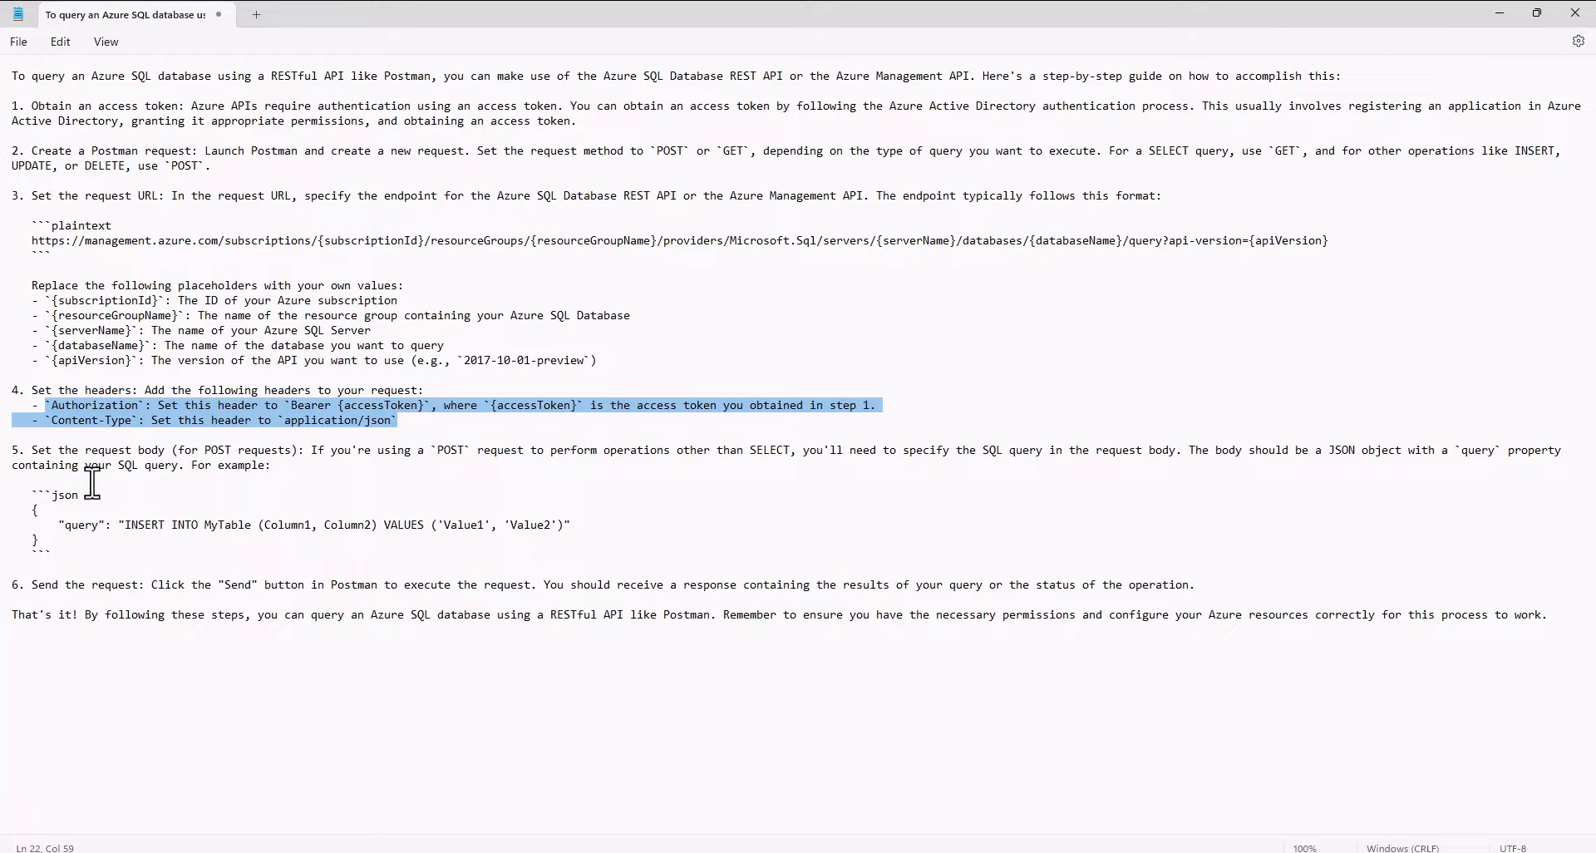
left_click_drag(45, 495, 115, 546)
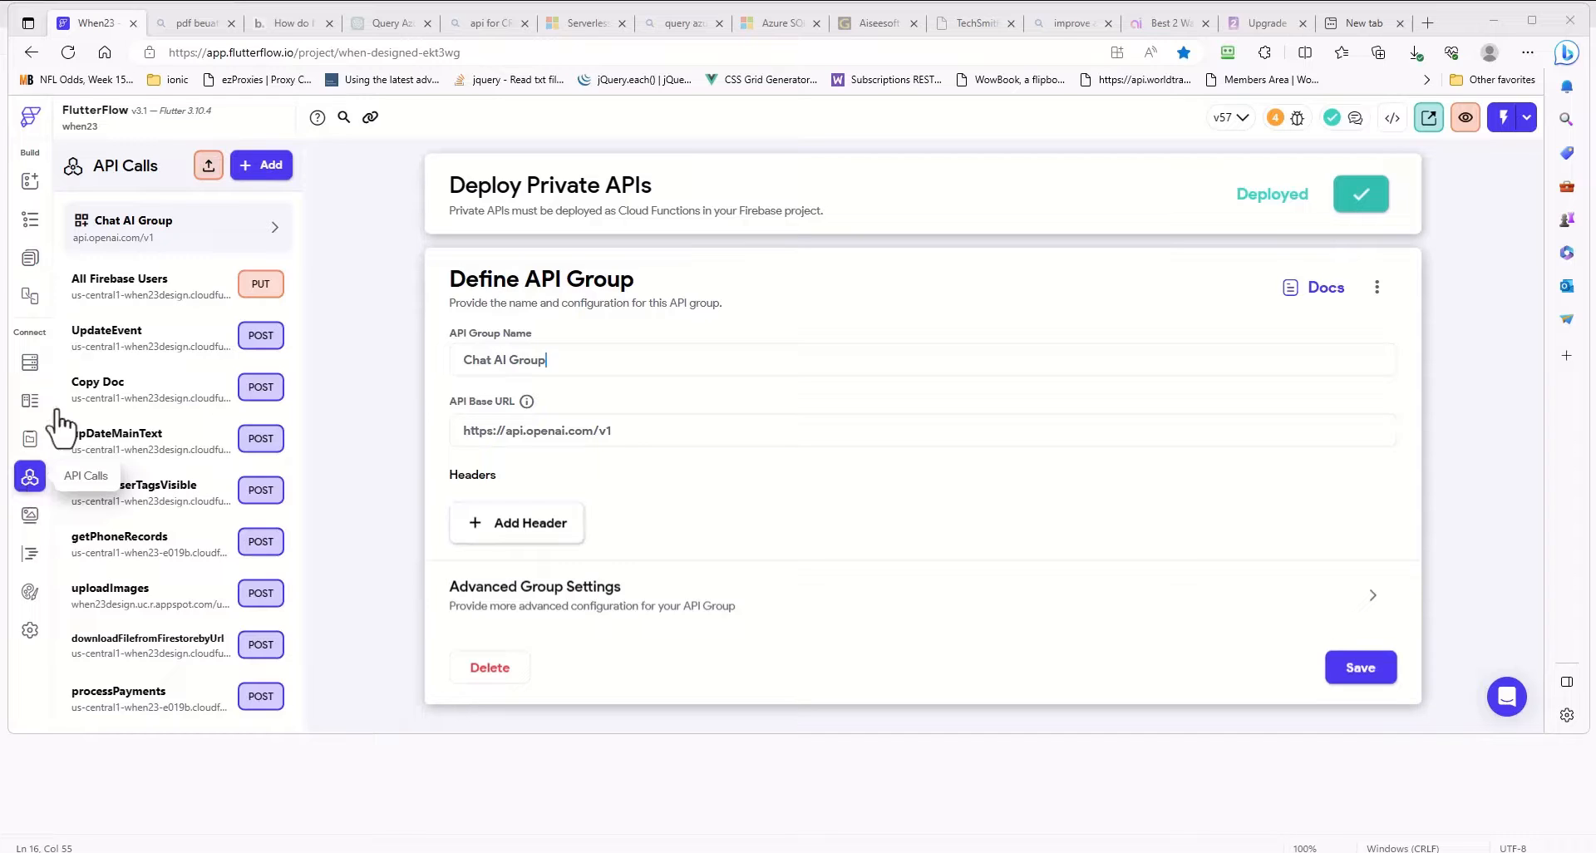
- Create a new API call in FlutterFlow and paste the management.azure.com query URL from the Notepad guide as its API Call Name
left_click(268, 167)
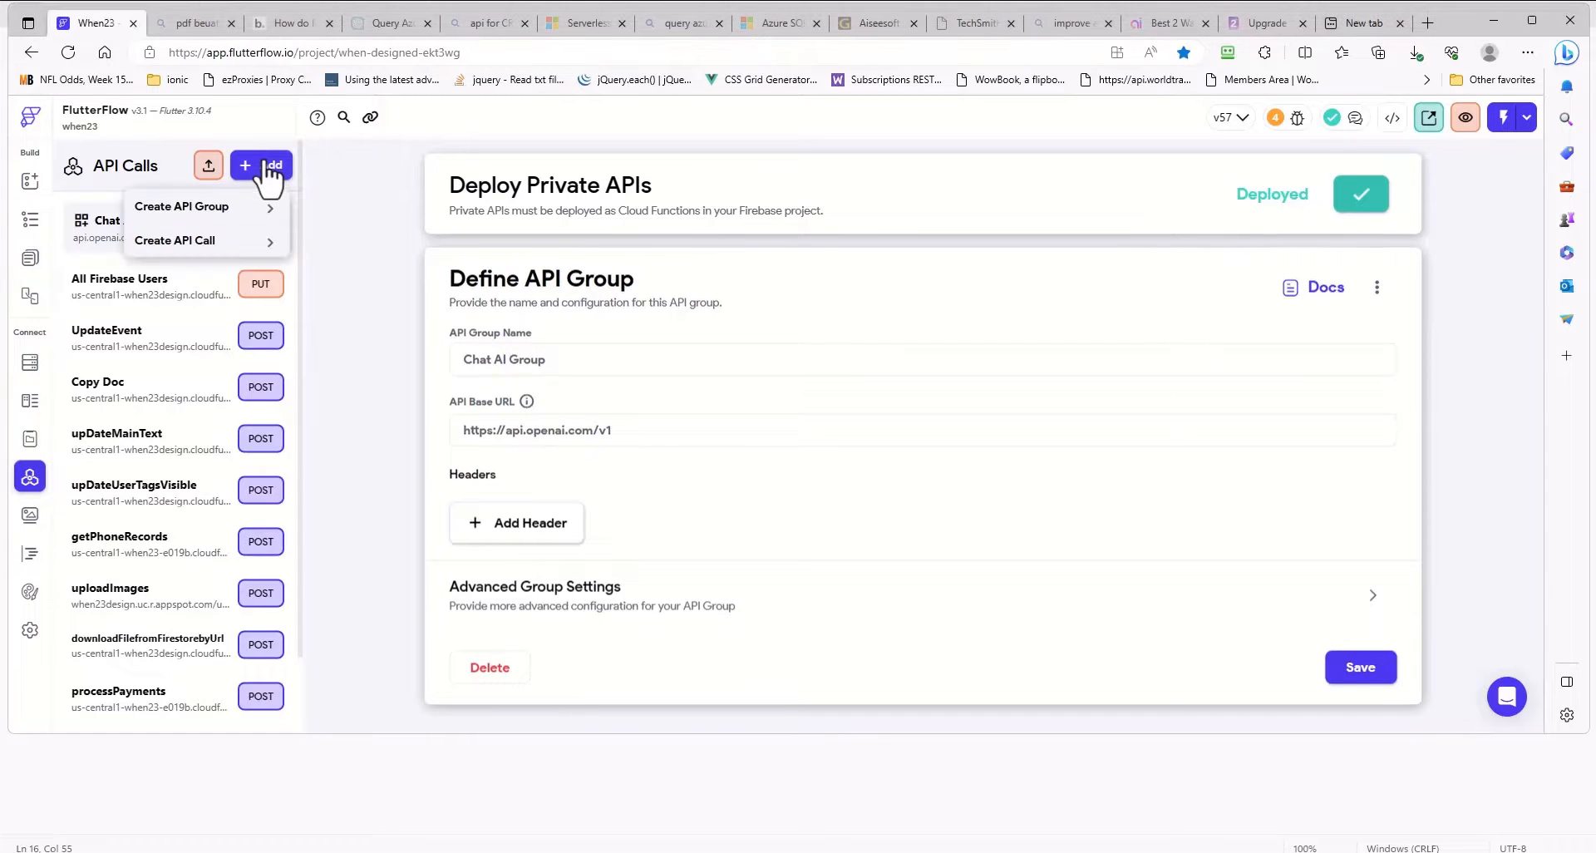
left_click(188, 243)
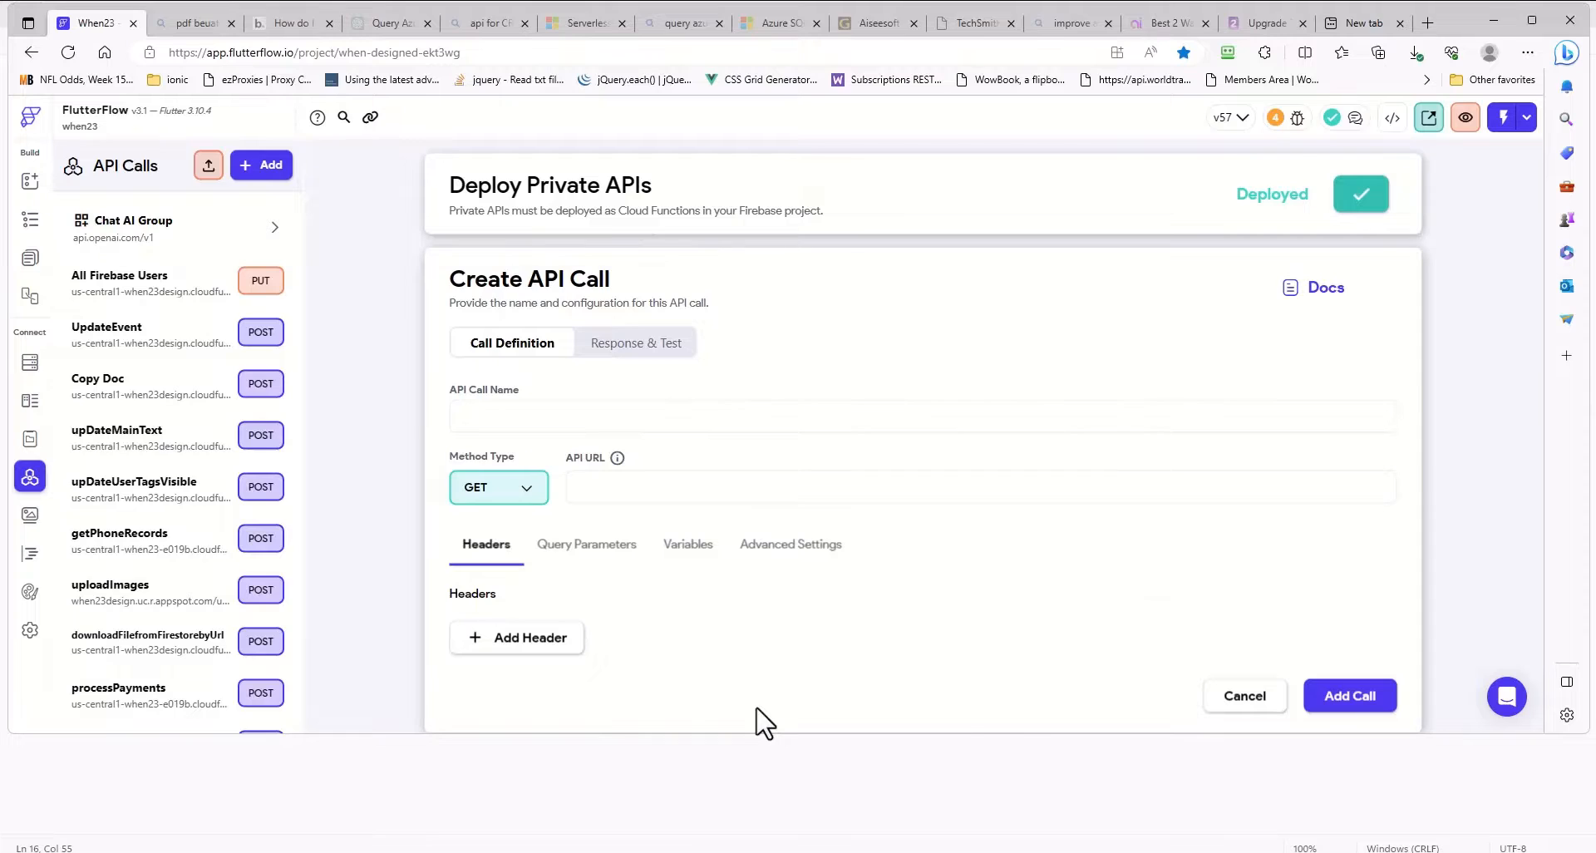
key("alt+Tab")
key("alt+Tab")
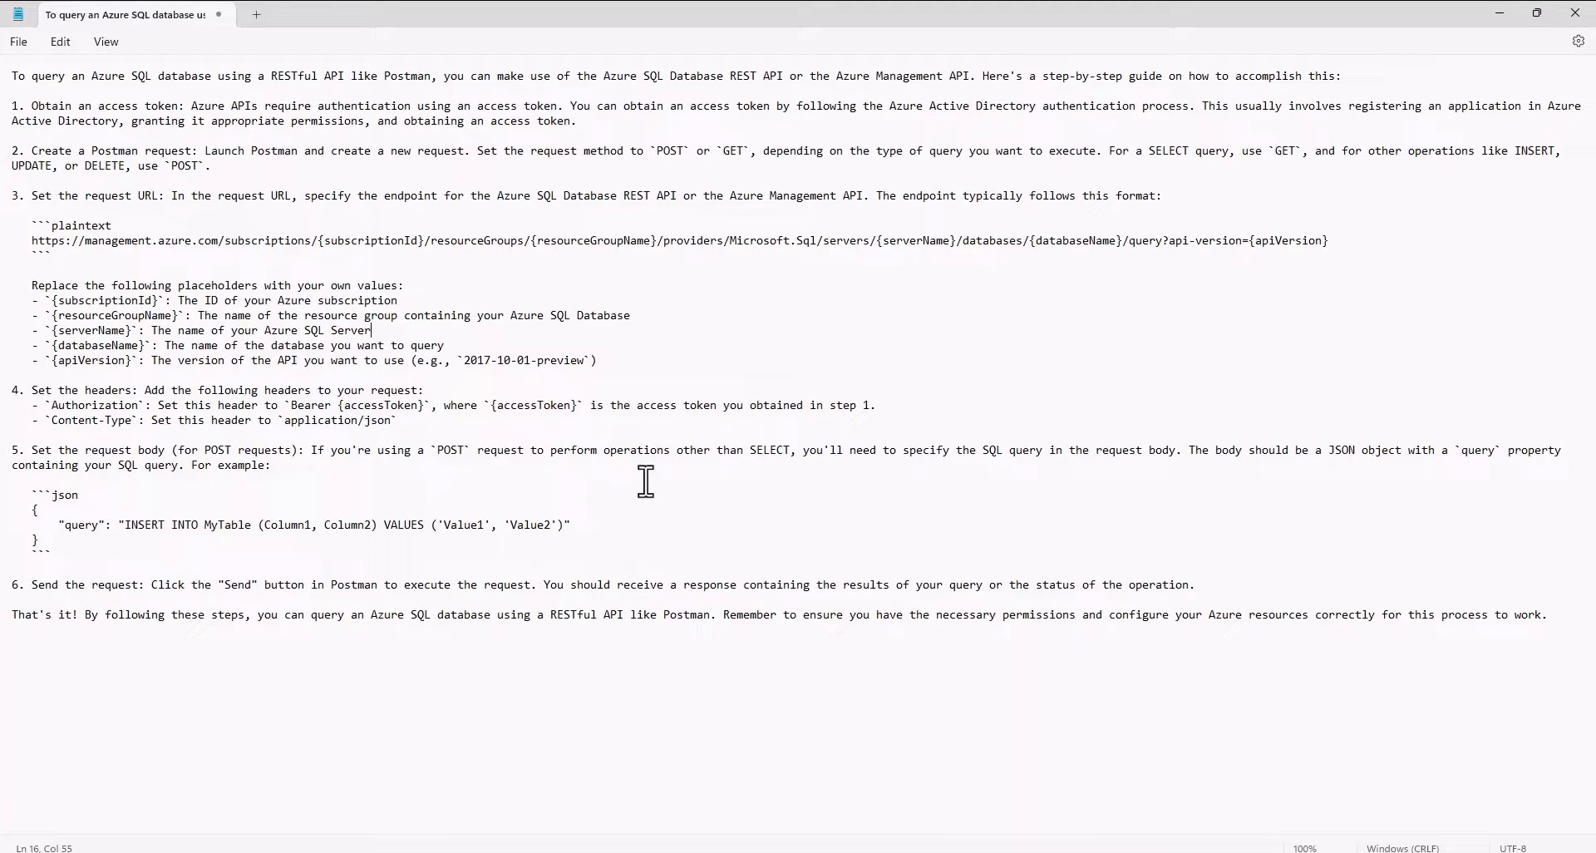
left_click_drag(1332, 241, 32, 240)
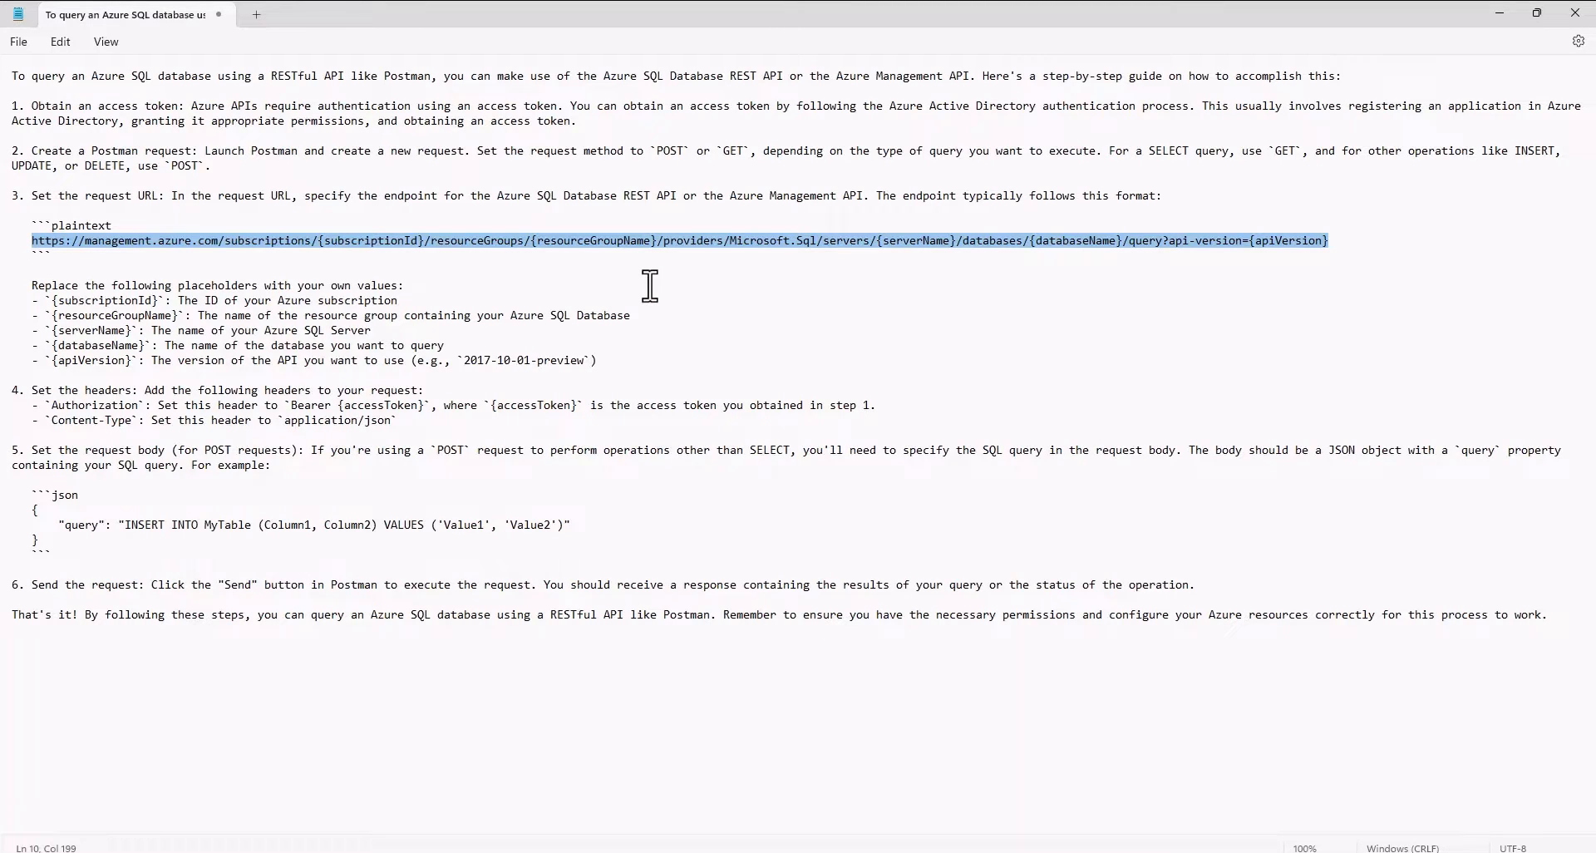
key("alt+Tab")
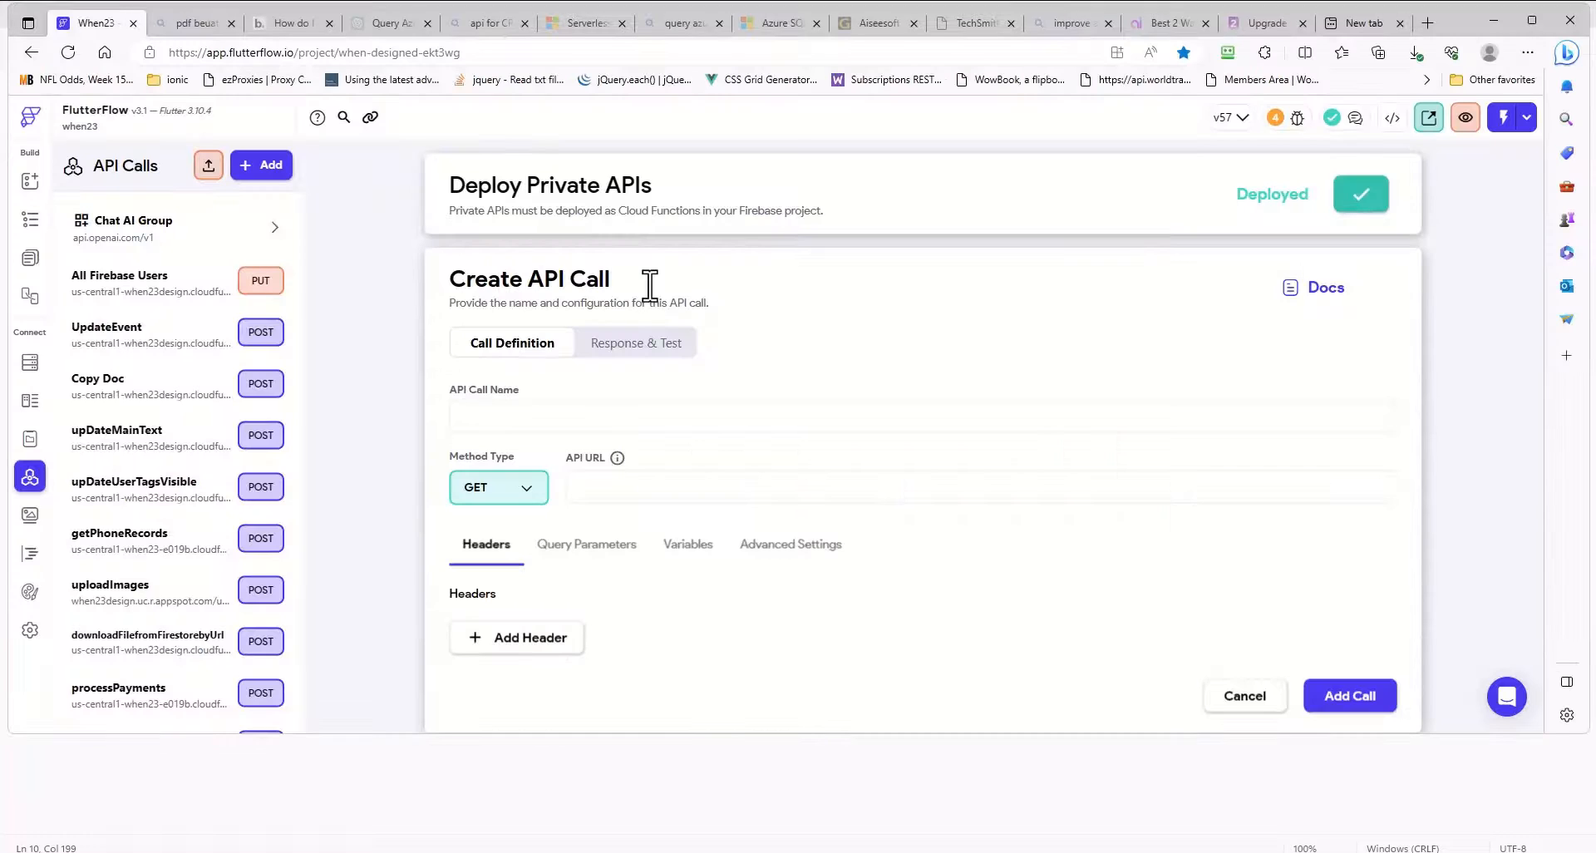
left_click(492, 418)
type("omsubscriptionssubscriptionIdresourceGroupsresourceGroupNameprovidersMicrosoftSqlserversserverNamedatabasesdatabaseNamequeryapiversionapiVersion")
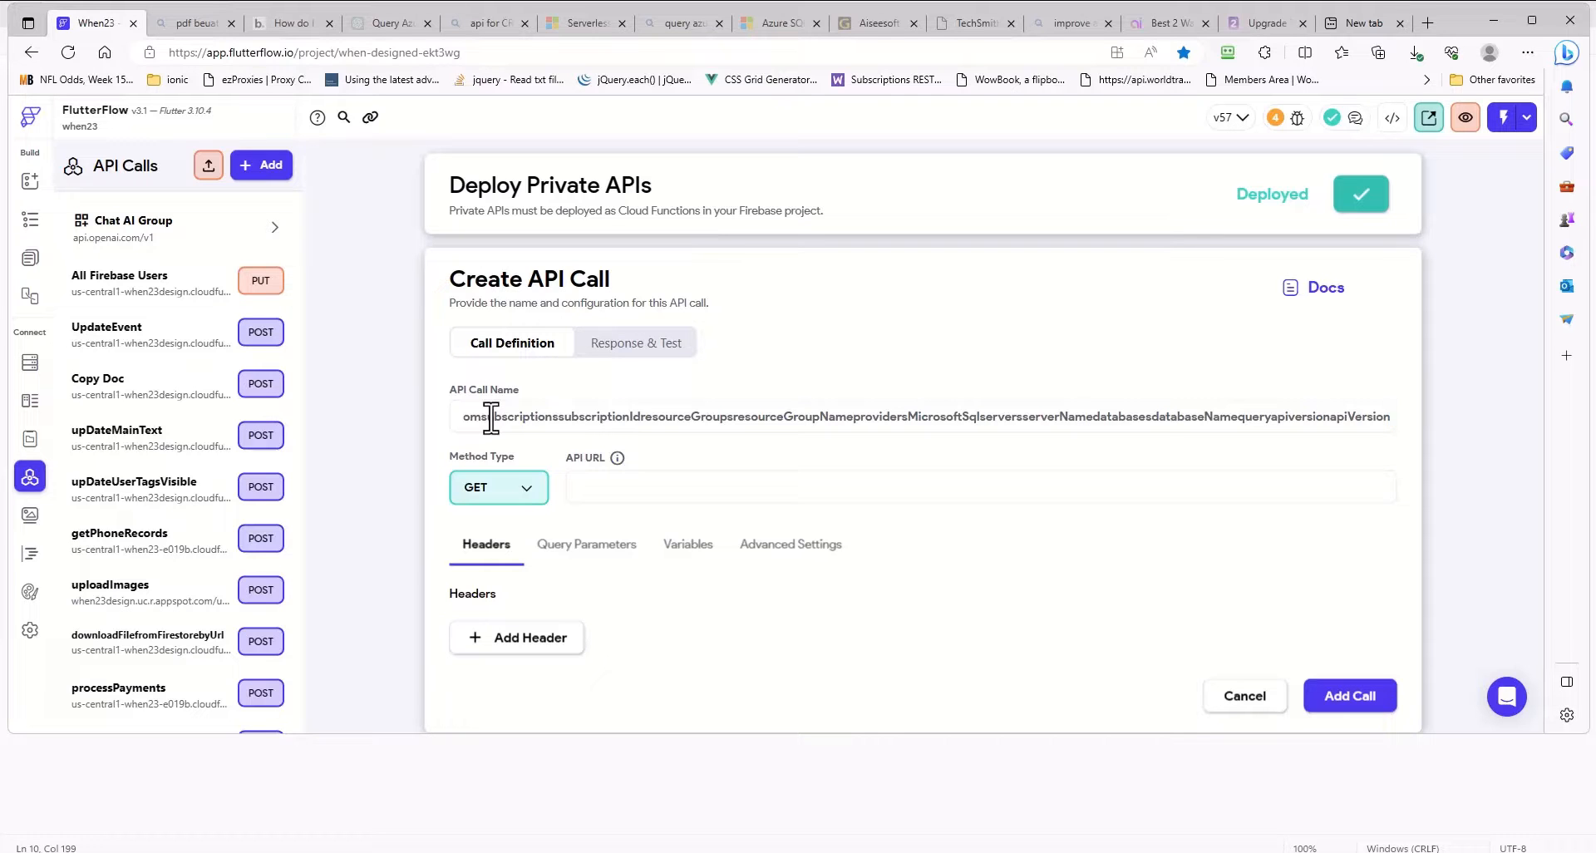
- Review the INSERT INTO MyTable statement in the Notepad guide and set the FlutterFlow API call's method type to POST
key("alt+Tab")
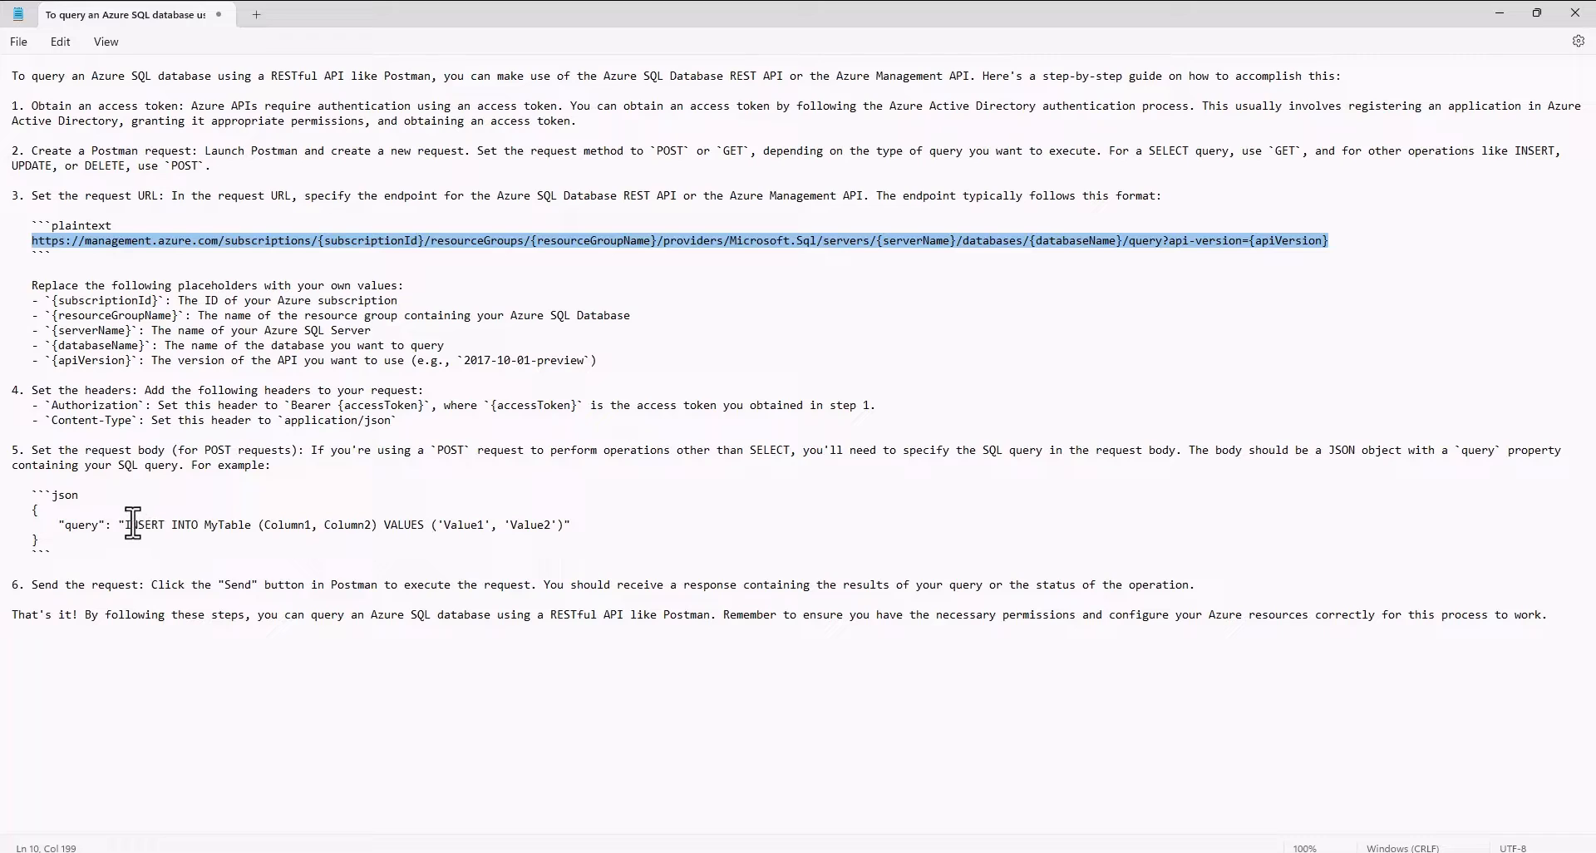
left_click_drag(124, 524, 565, 532)
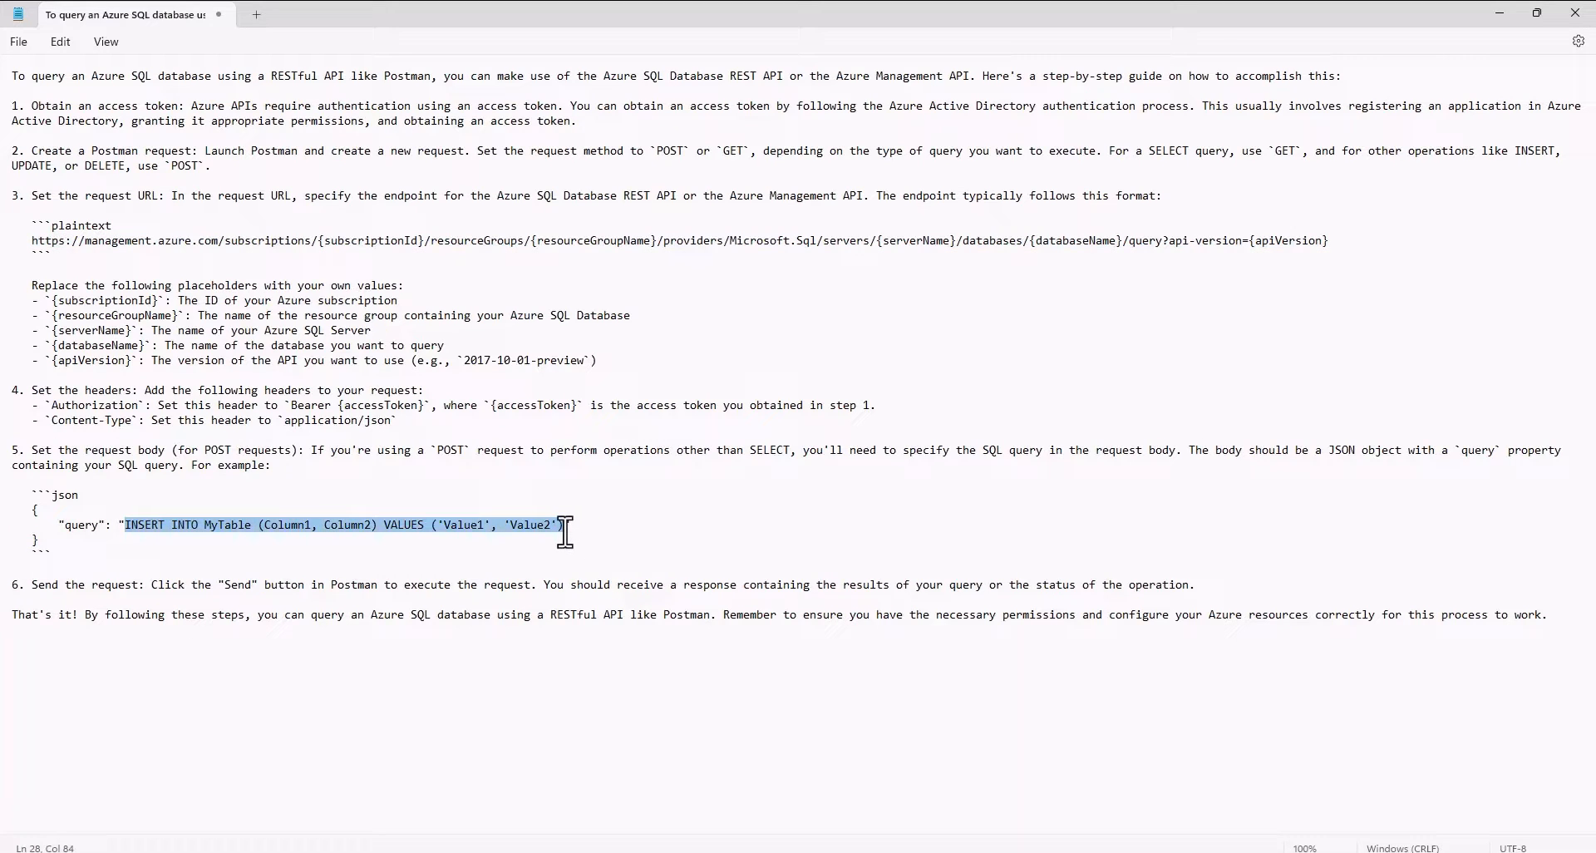
key("alt+Tab")
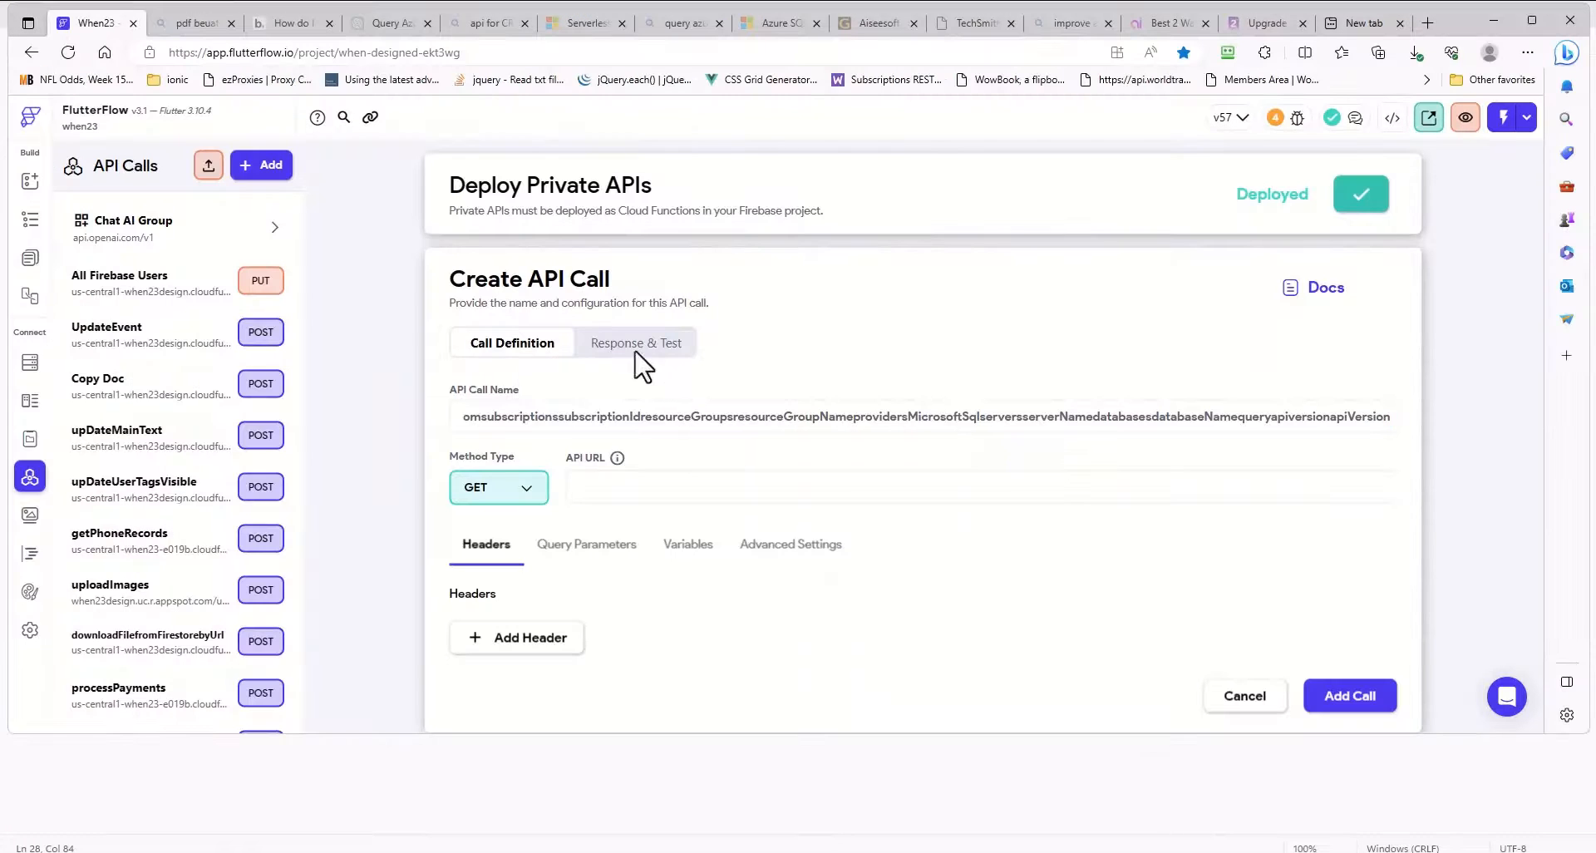
left_click(504, 497)
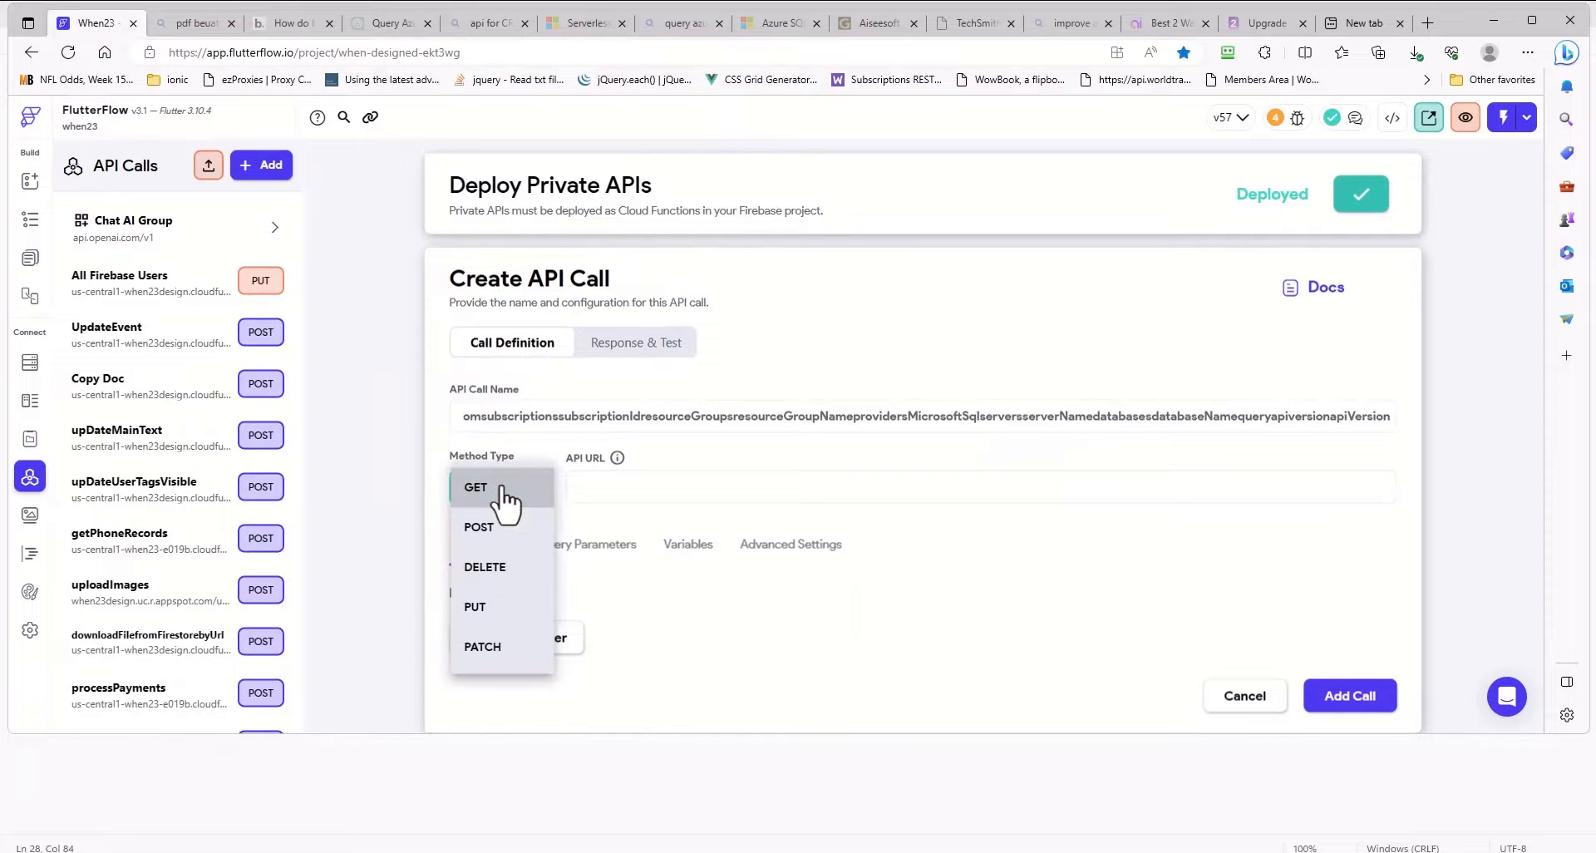
left_click(480, 528)
scroll(784, 439, "down", 1)
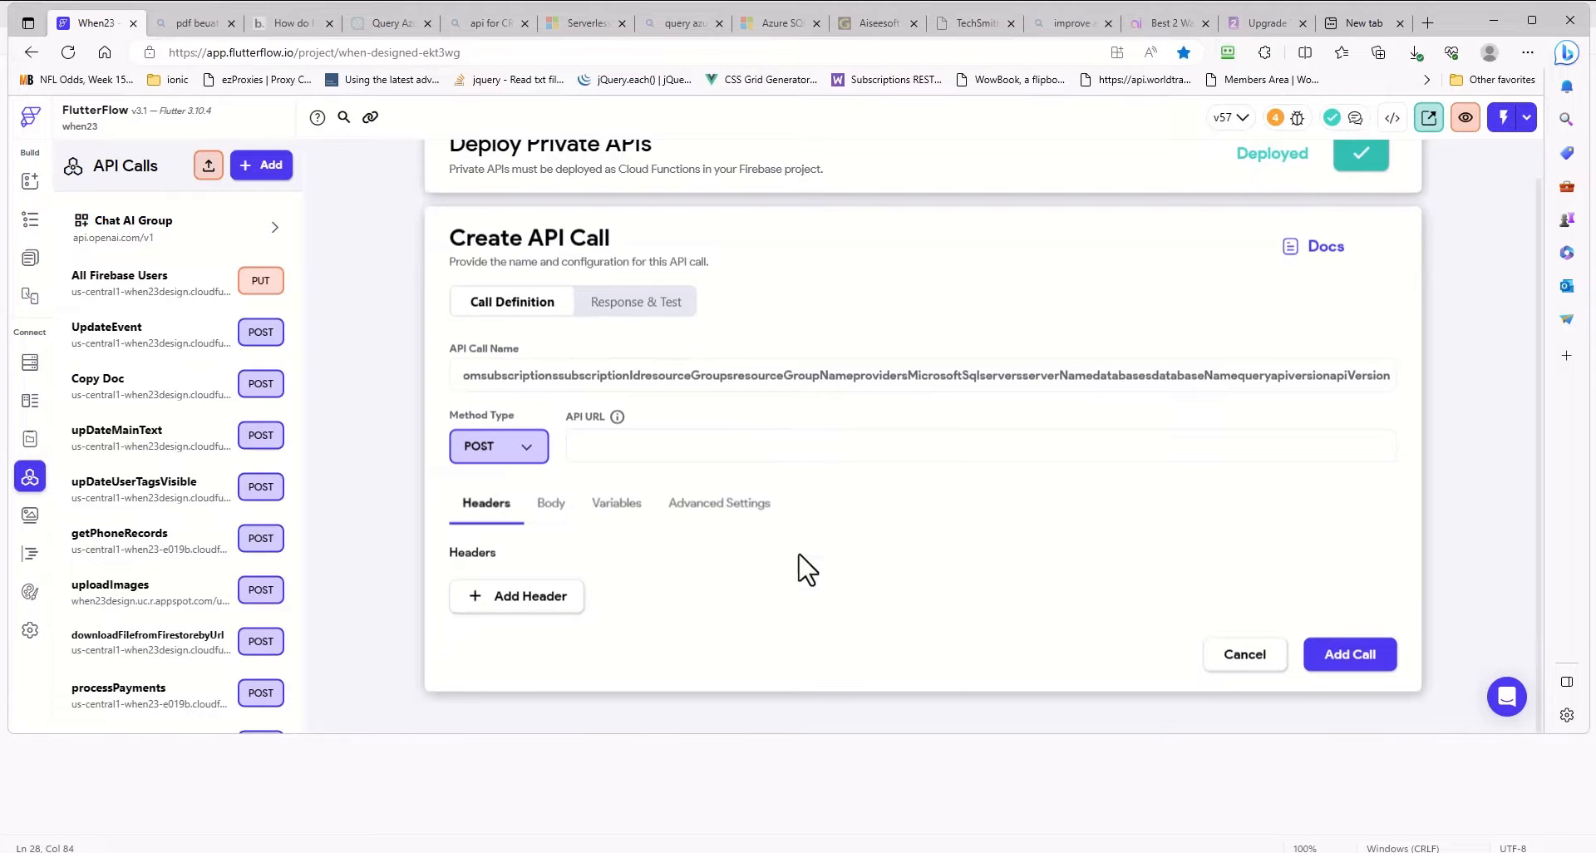
- Check the Authorization line in the Notepad guide and add an "Authorization: Bearer" header with the access token to the FlutterFlow call
key("alt+Tab")
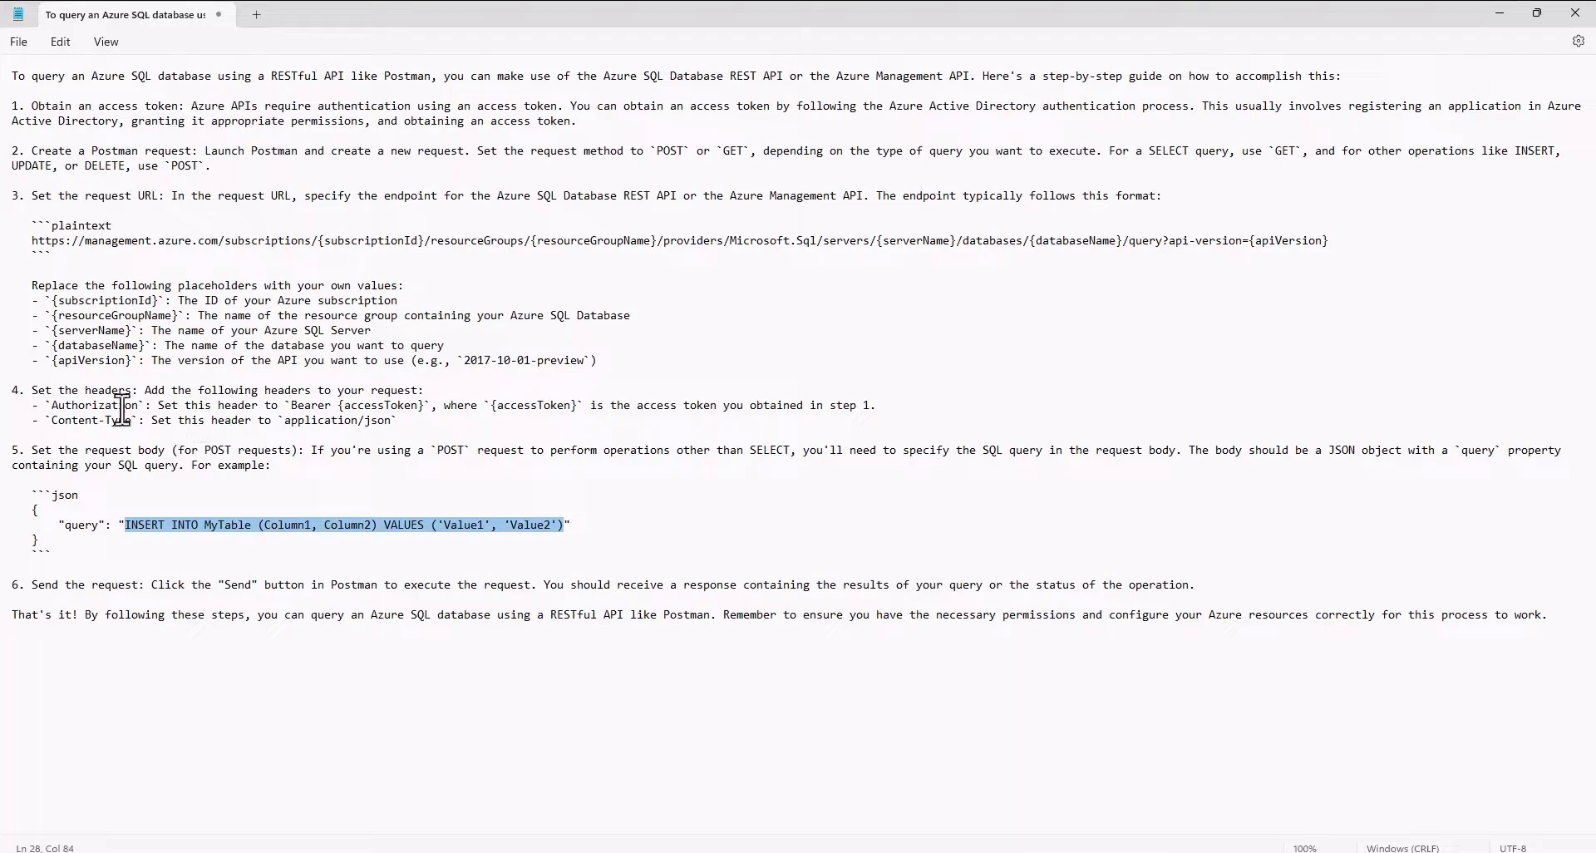
left_click(52, 408)
left_click_drag(53, 407, 905, 412)
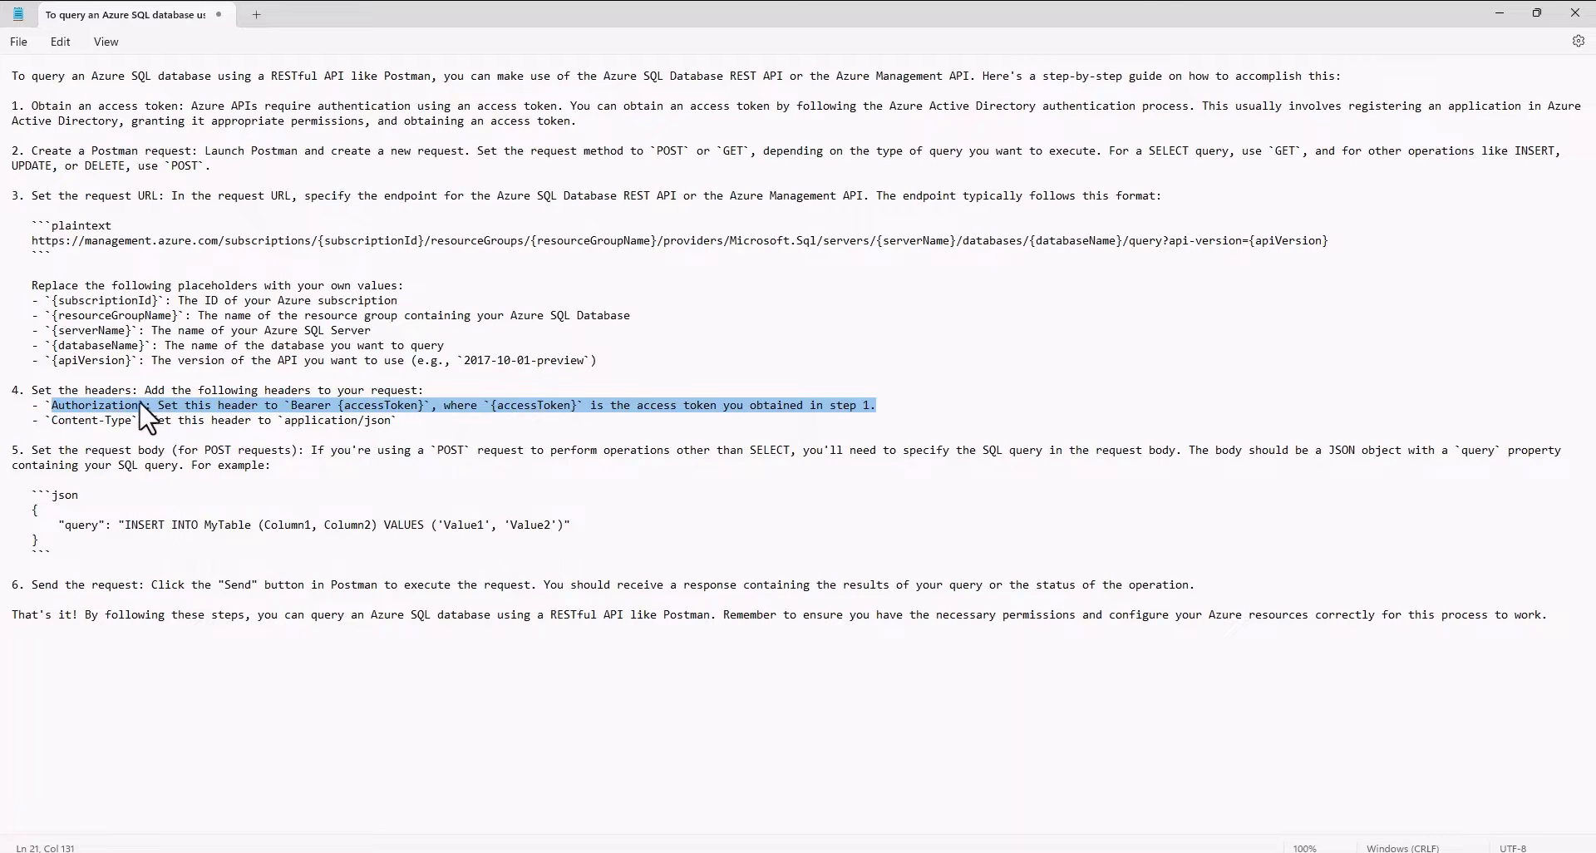
key("alt+Tab")
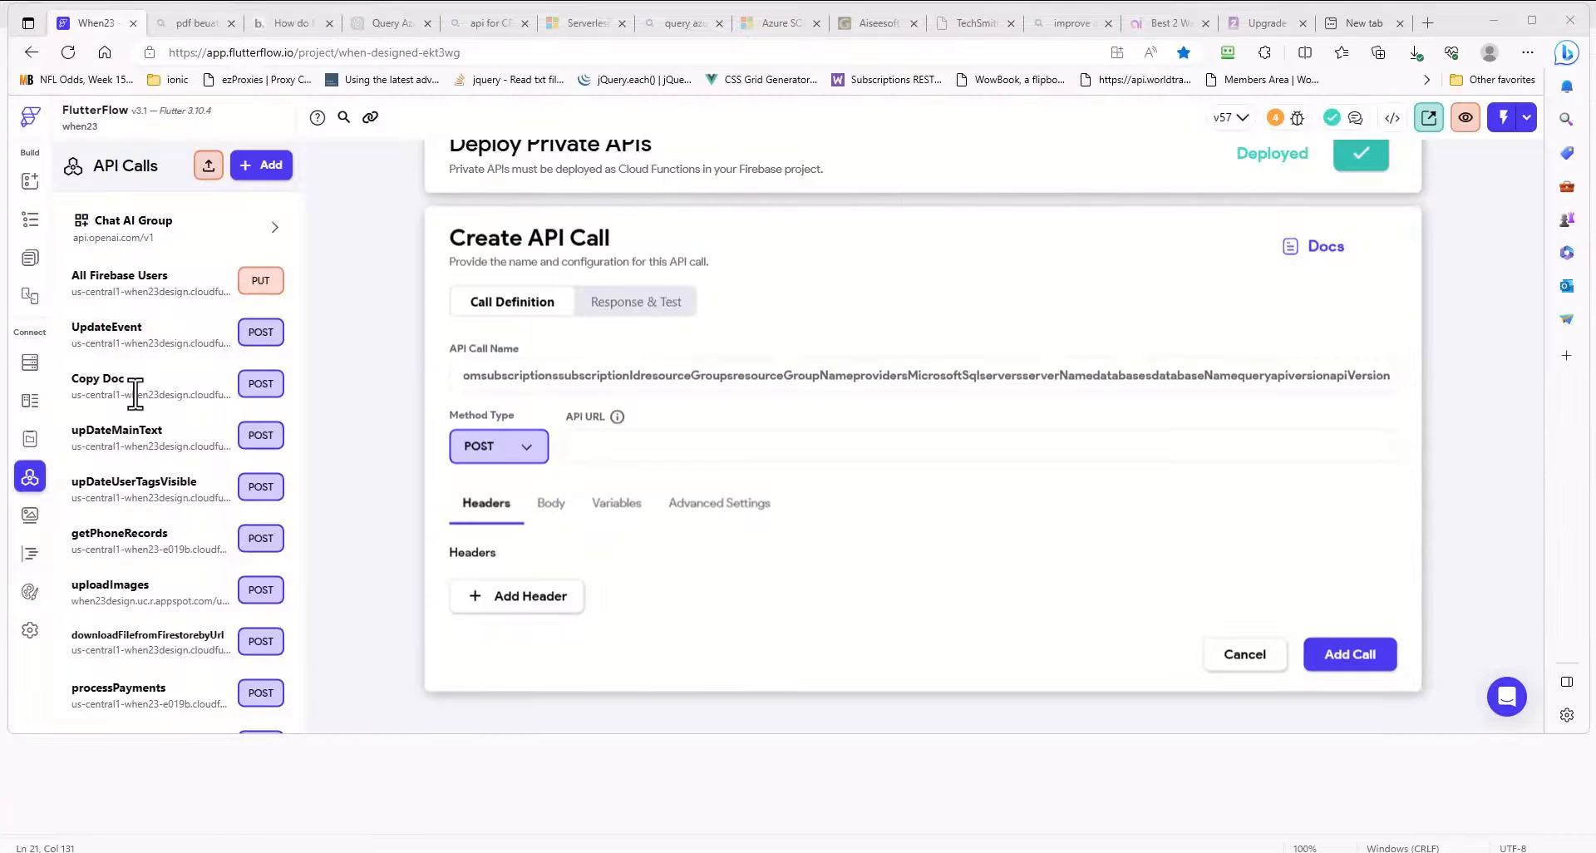
left_click(503, 602)
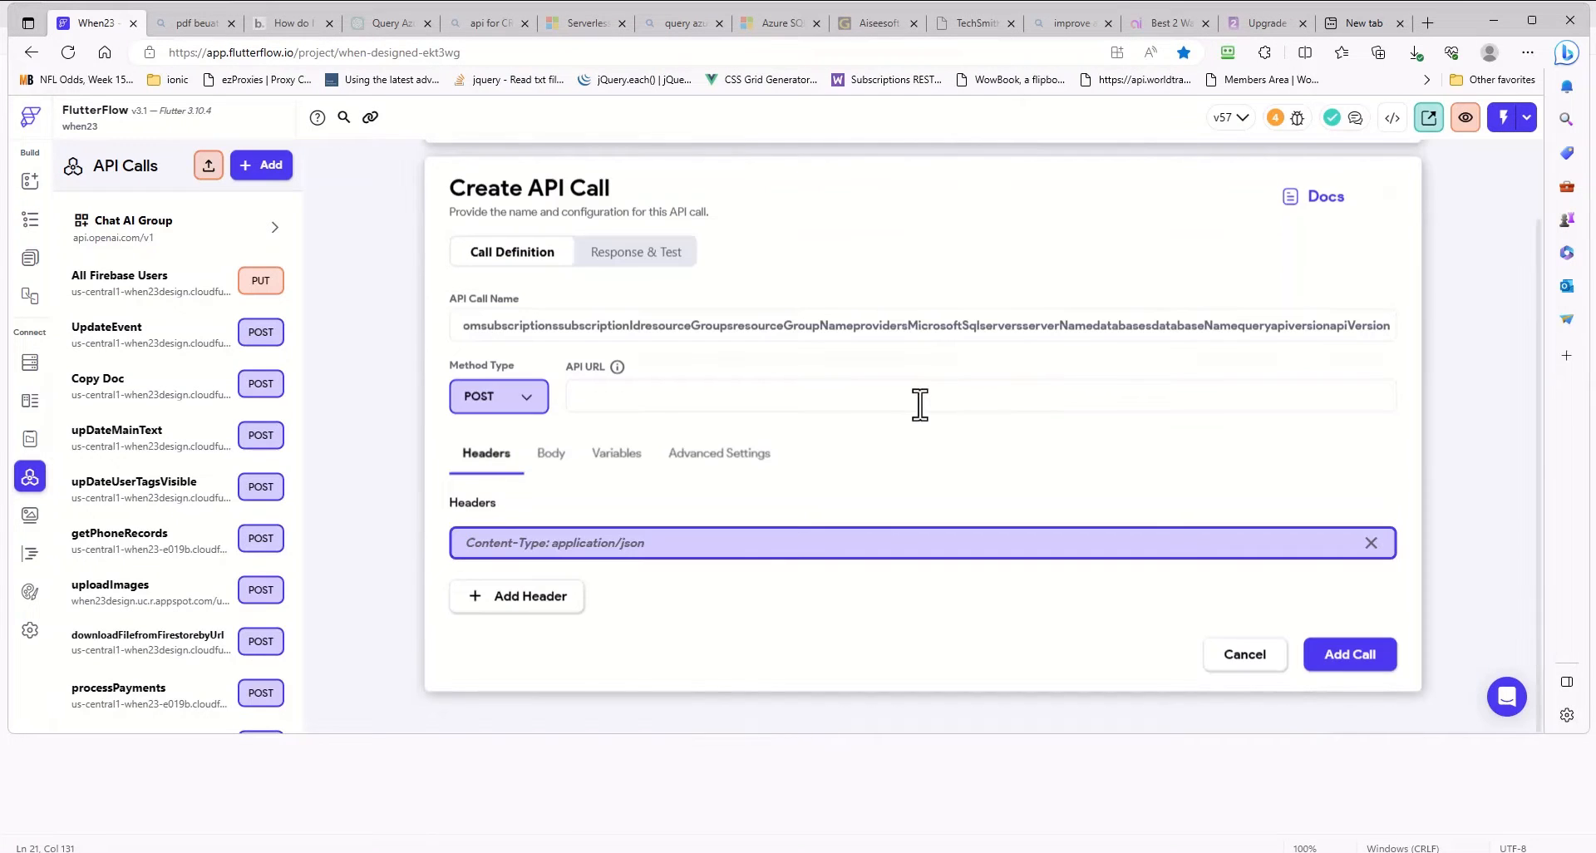
key("alt+Tab")
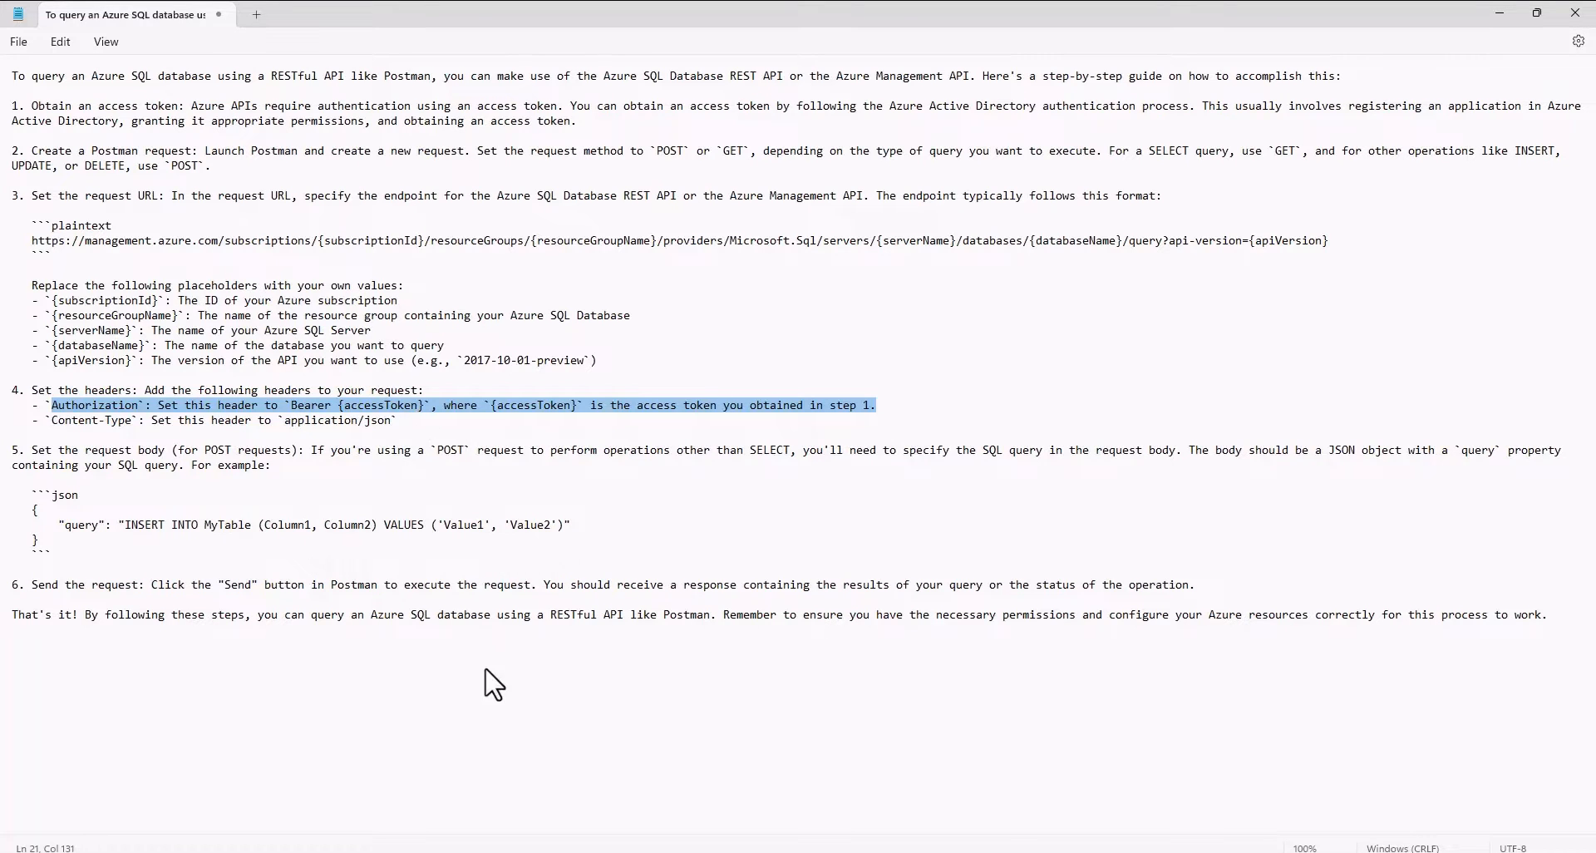
key("alt+Tab")
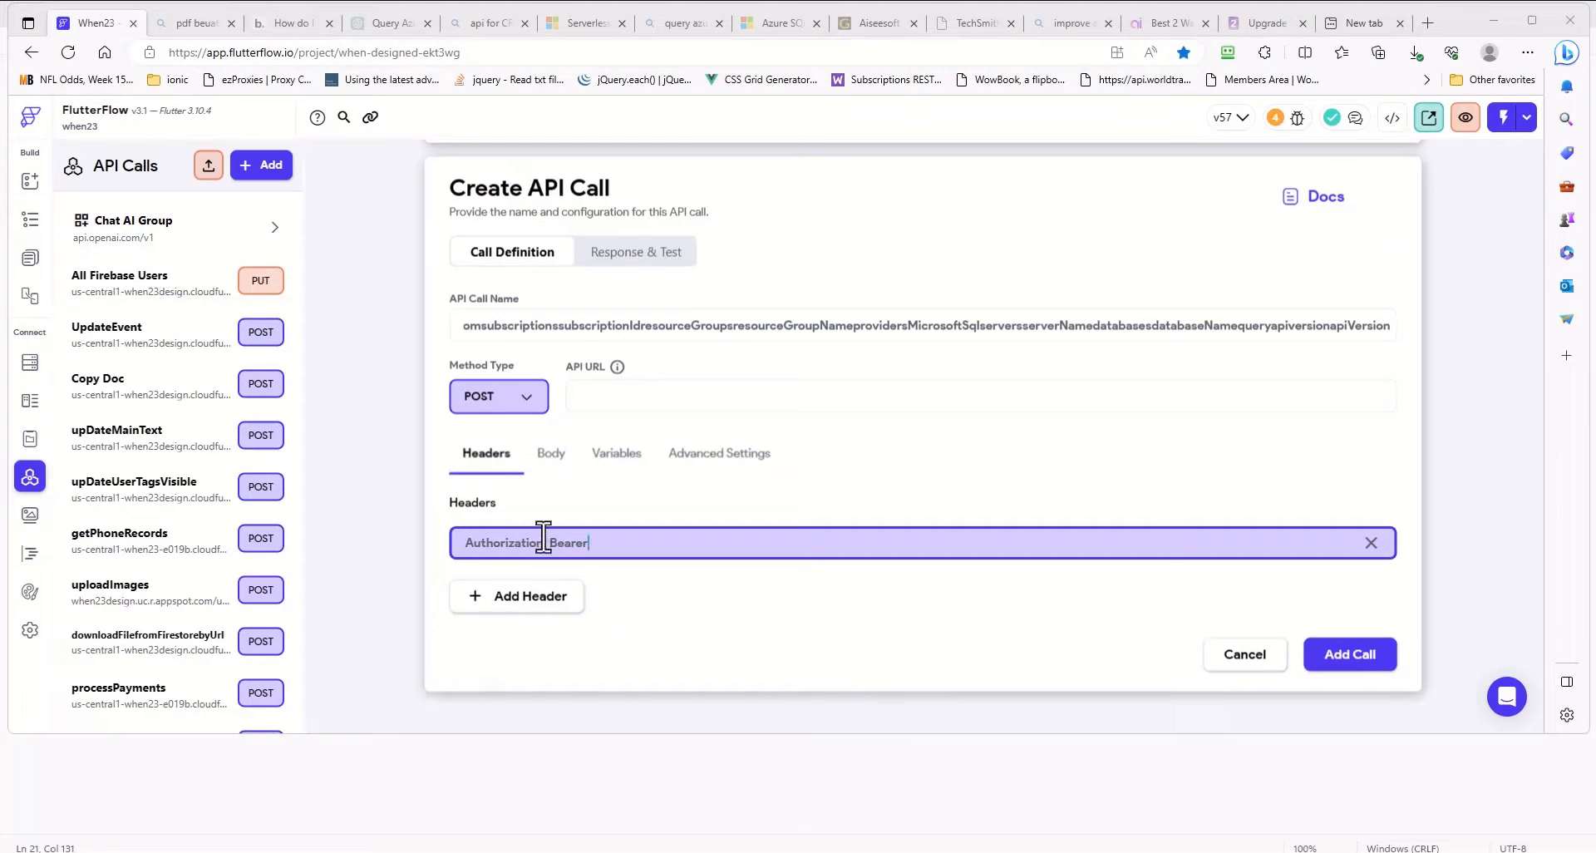
left_click(633, 545)
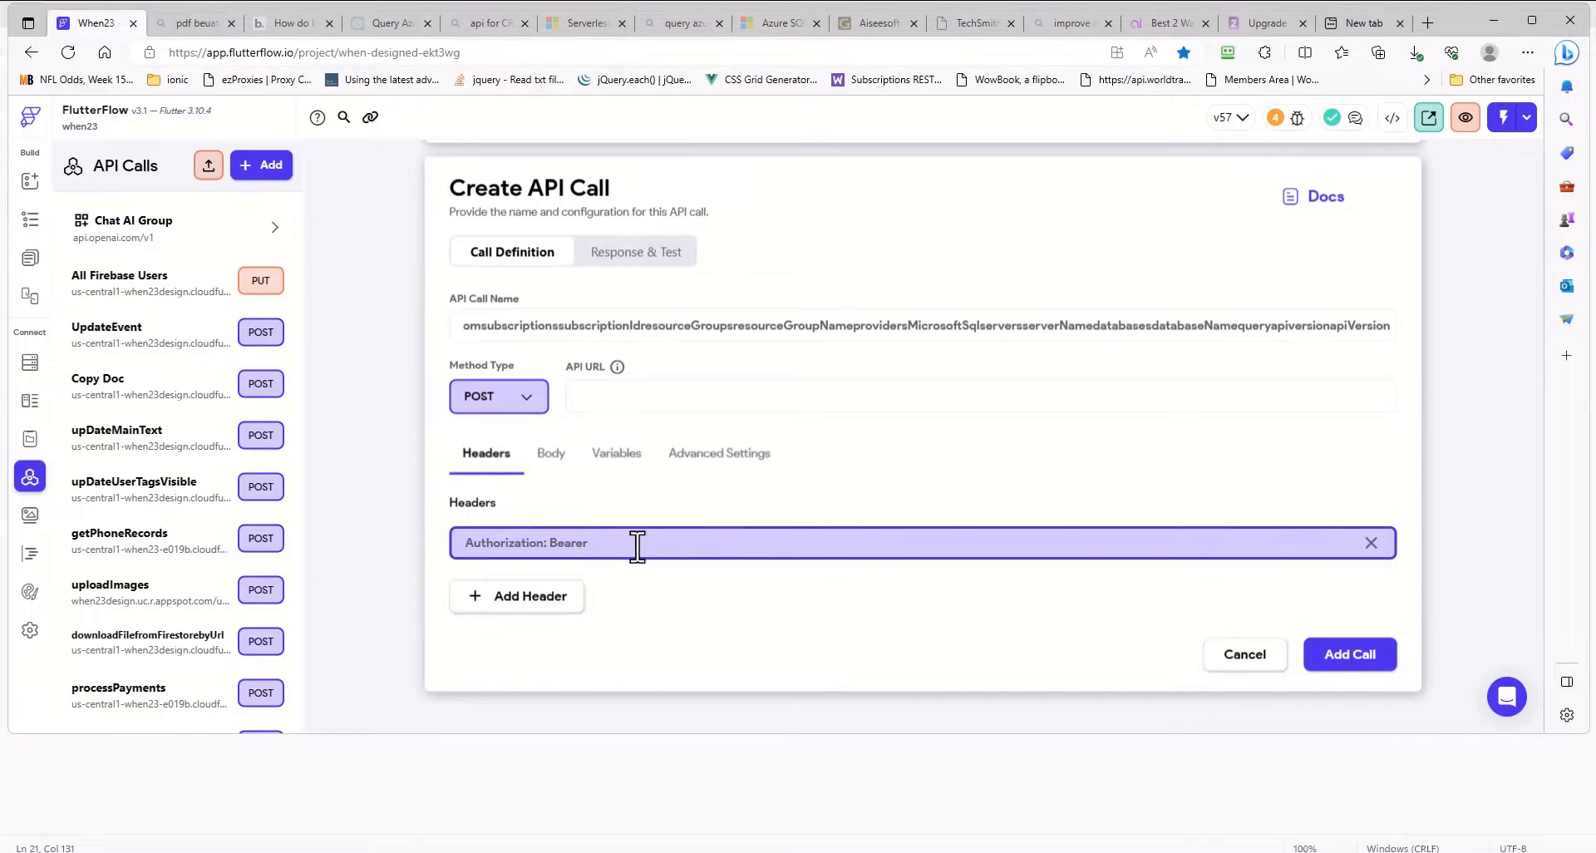
type("kdjafgljldflgjadfgkjb")
- Check the Content-Type line in the Notepad guide and add "Content-type: application/json" as the FlutterFlow call's second header, leaving no empty header
key("alt+Tab")
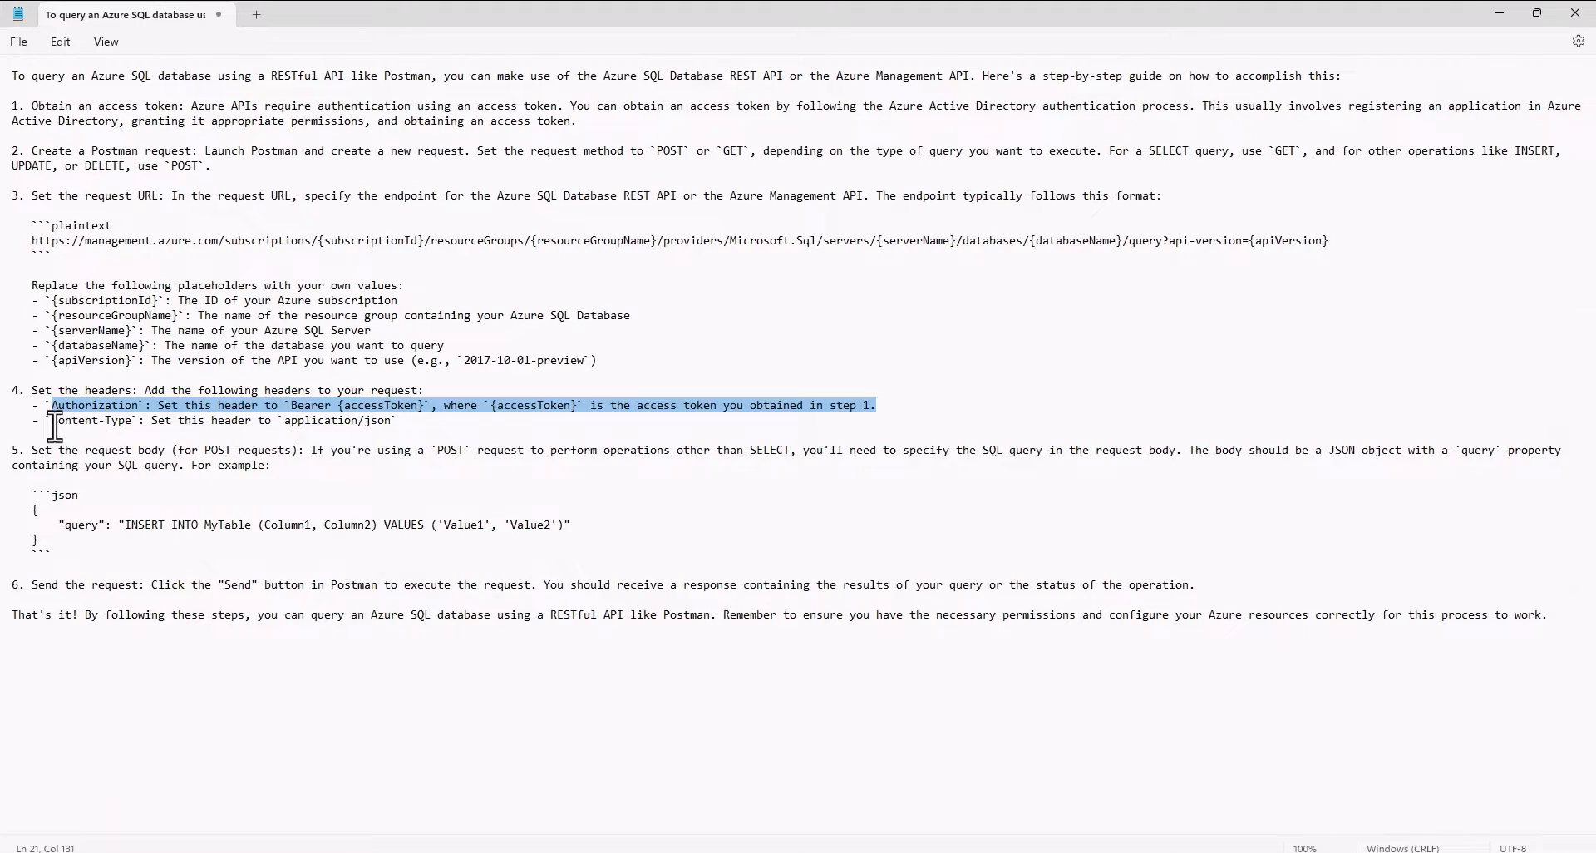
left_click_drag(52, 421, 388, 421)
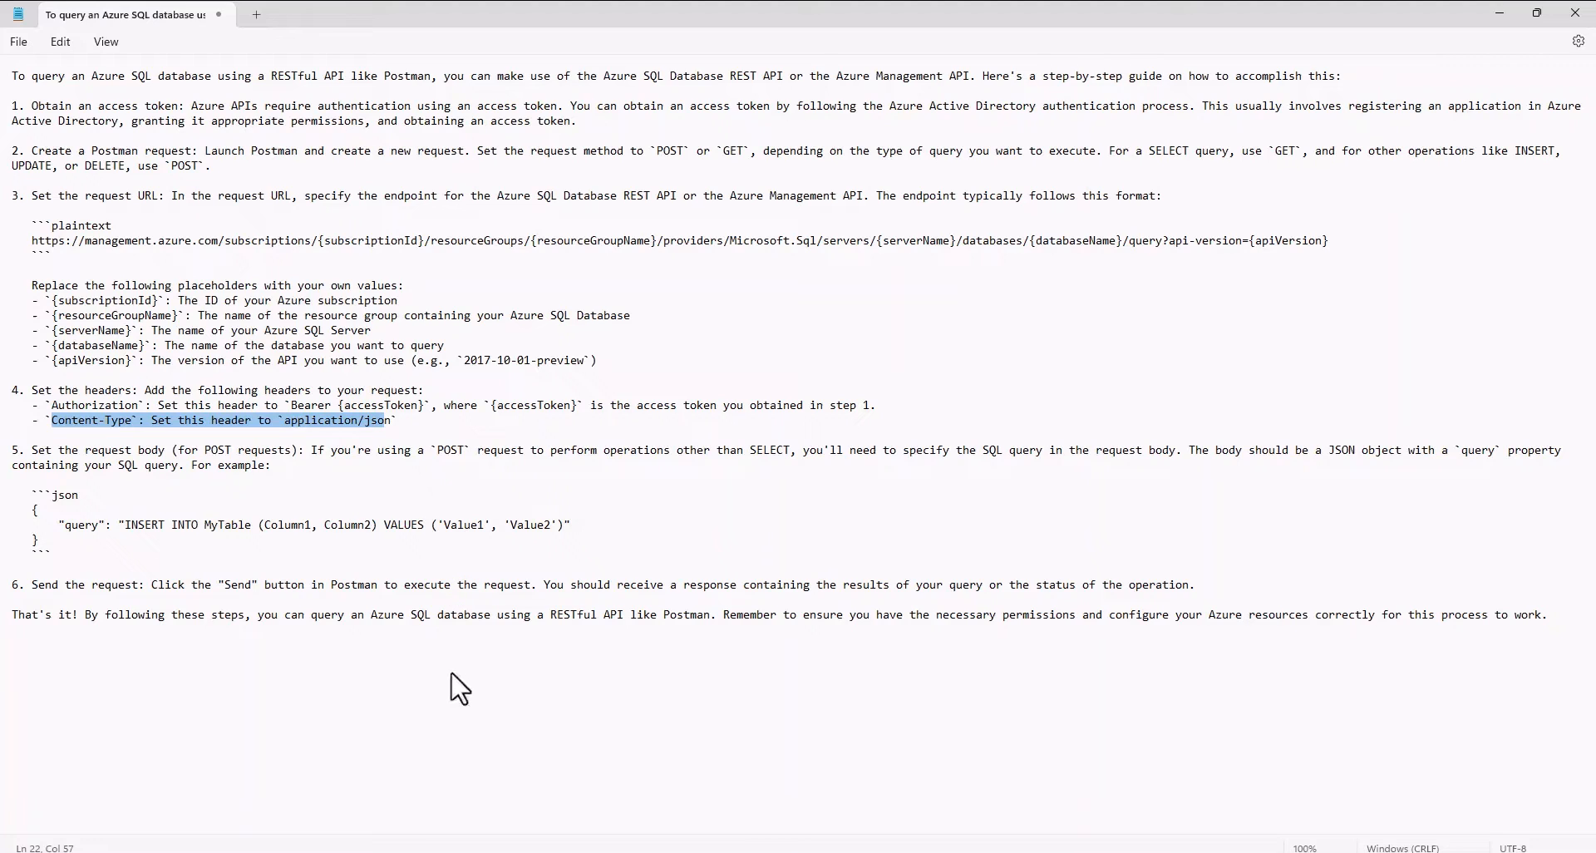
key("alt+Tab")
left_click(513, 600)
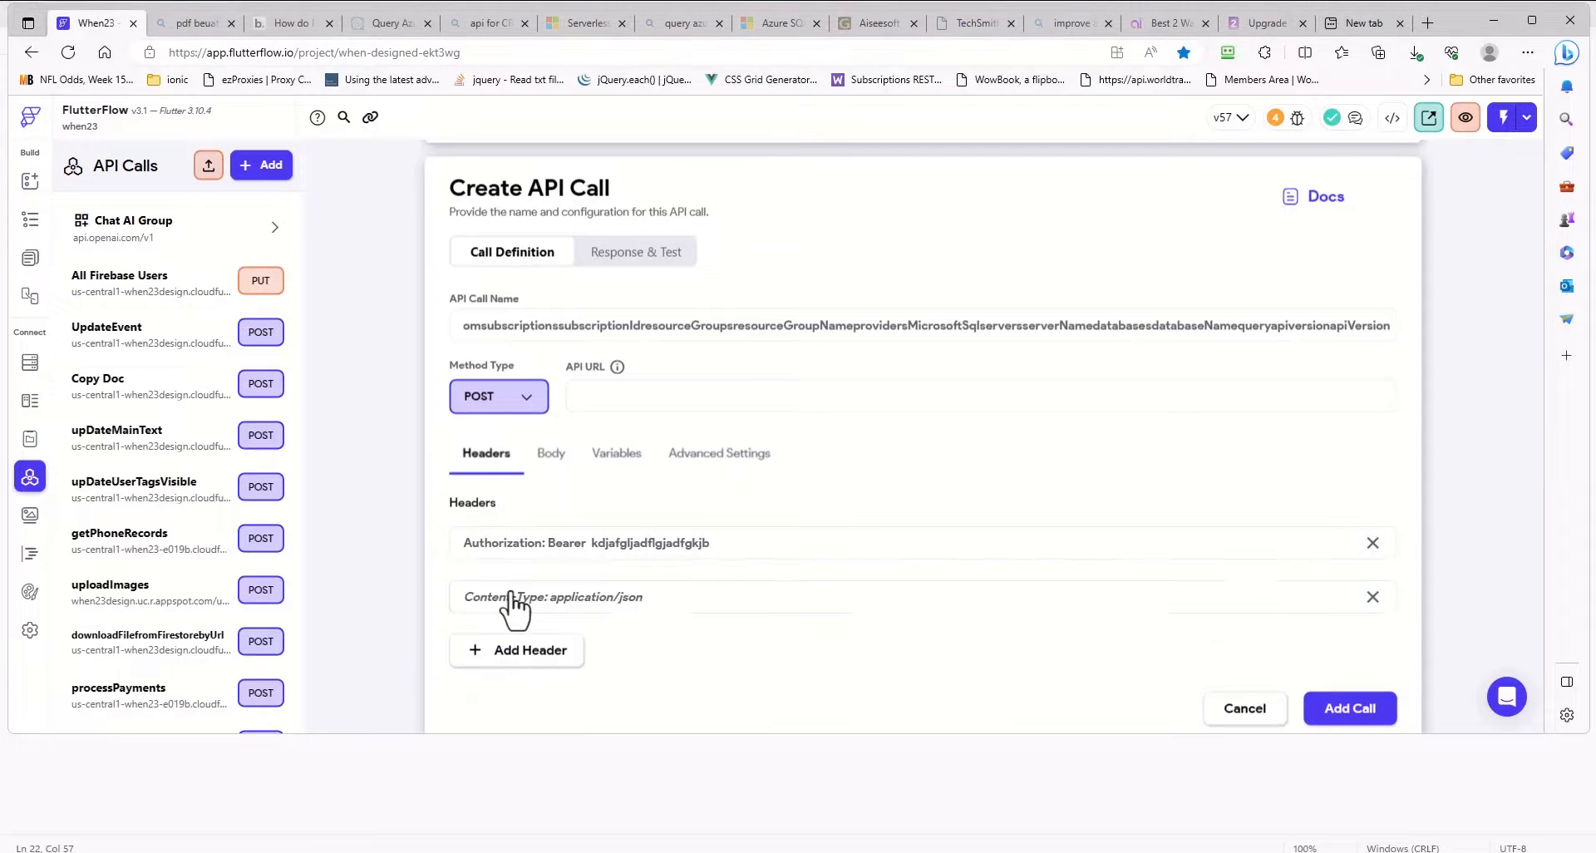
left_click(517, 598)
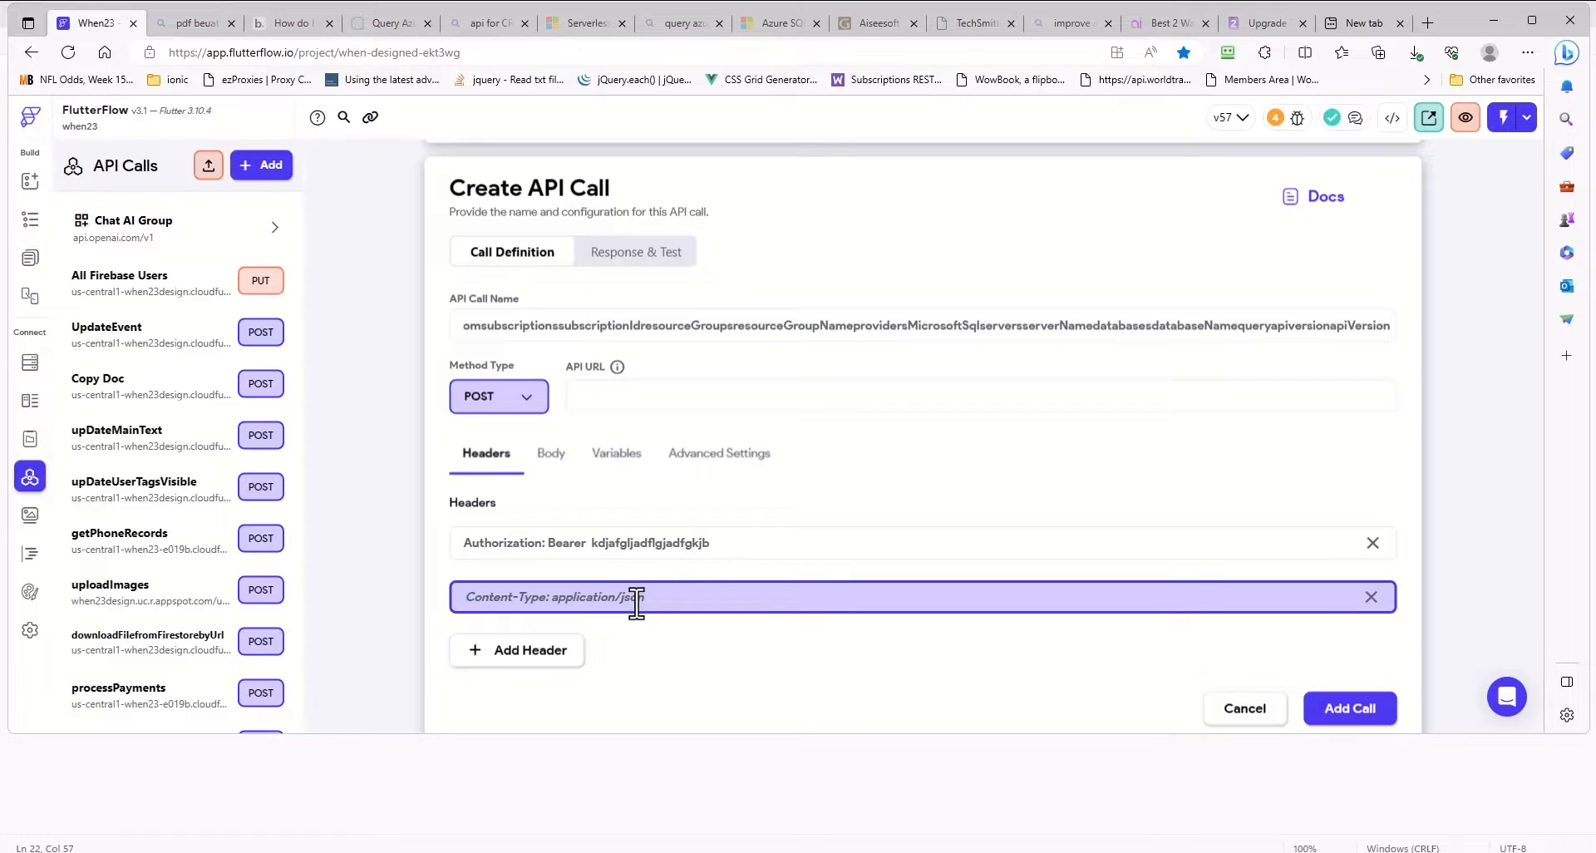
type("Content-type: application/json")
scroll(574, 611, "down", 1)
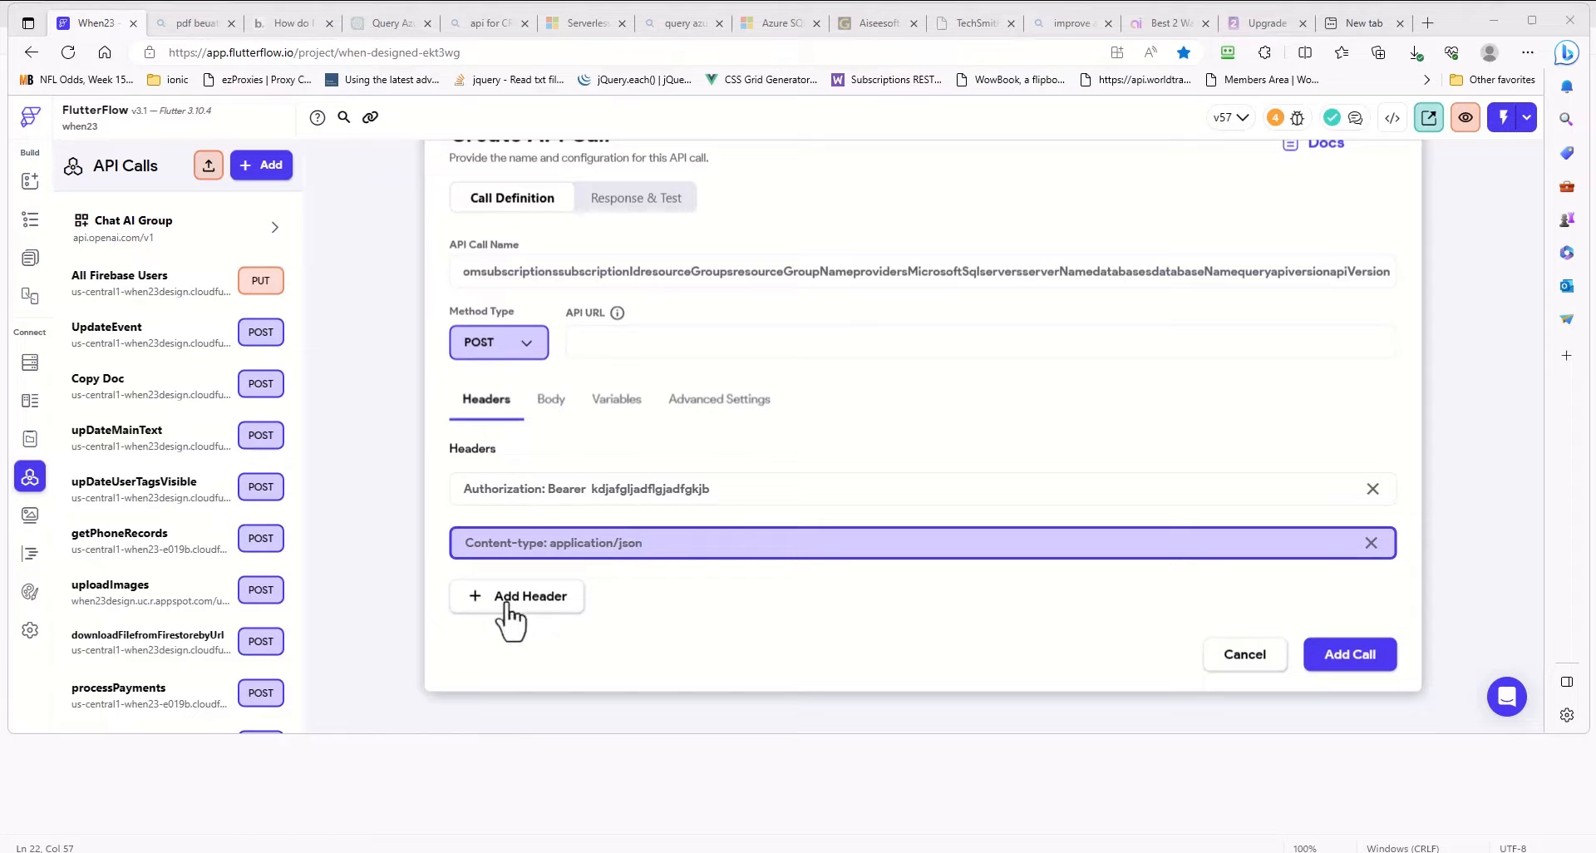
left_click(507, 607)
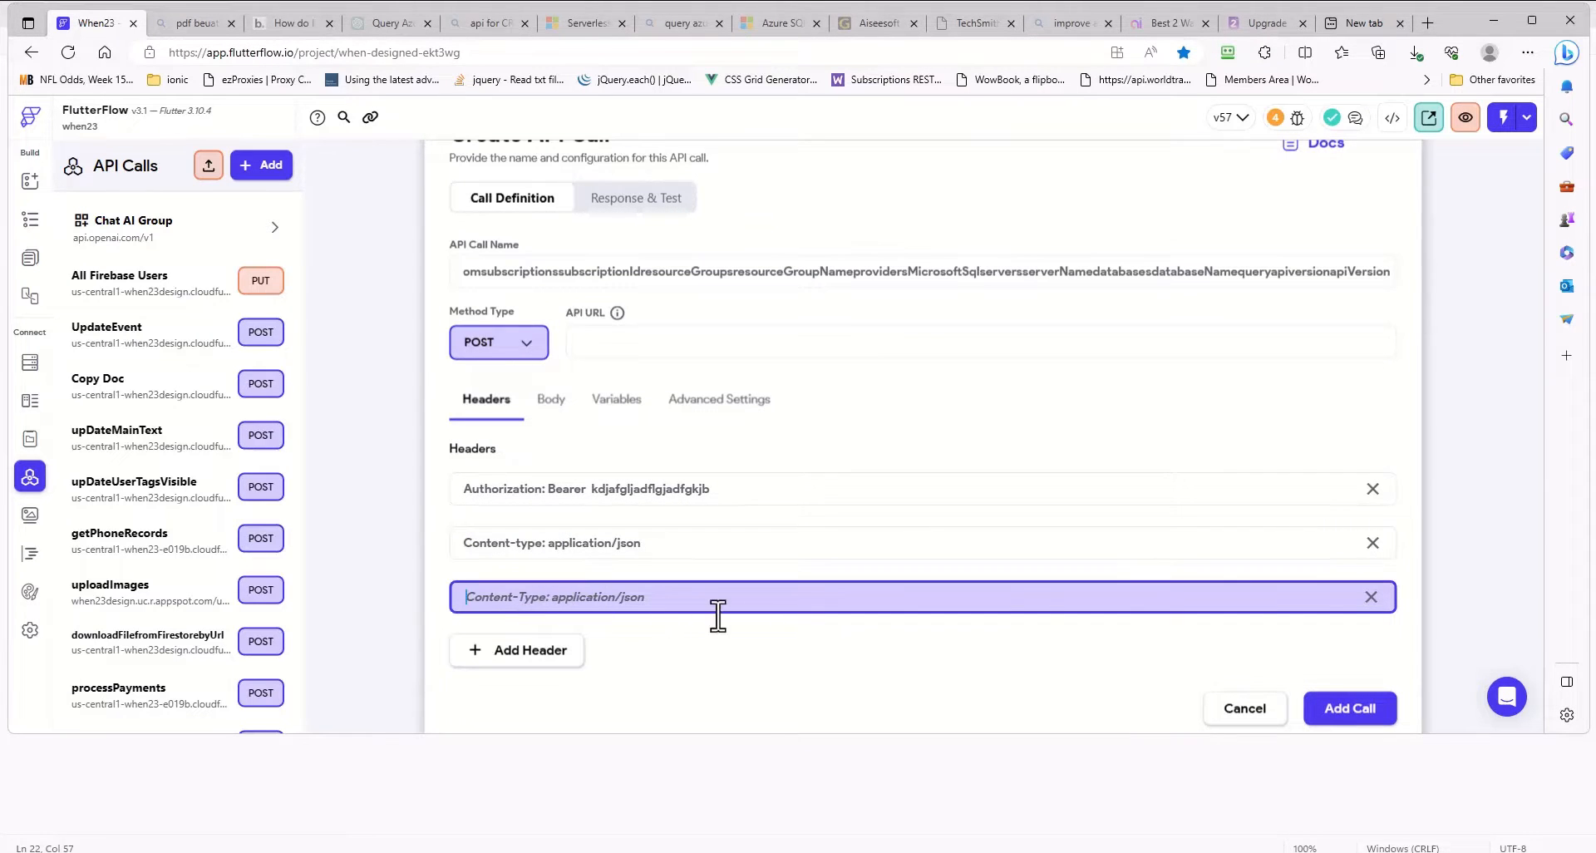
left_click(1372, 597)
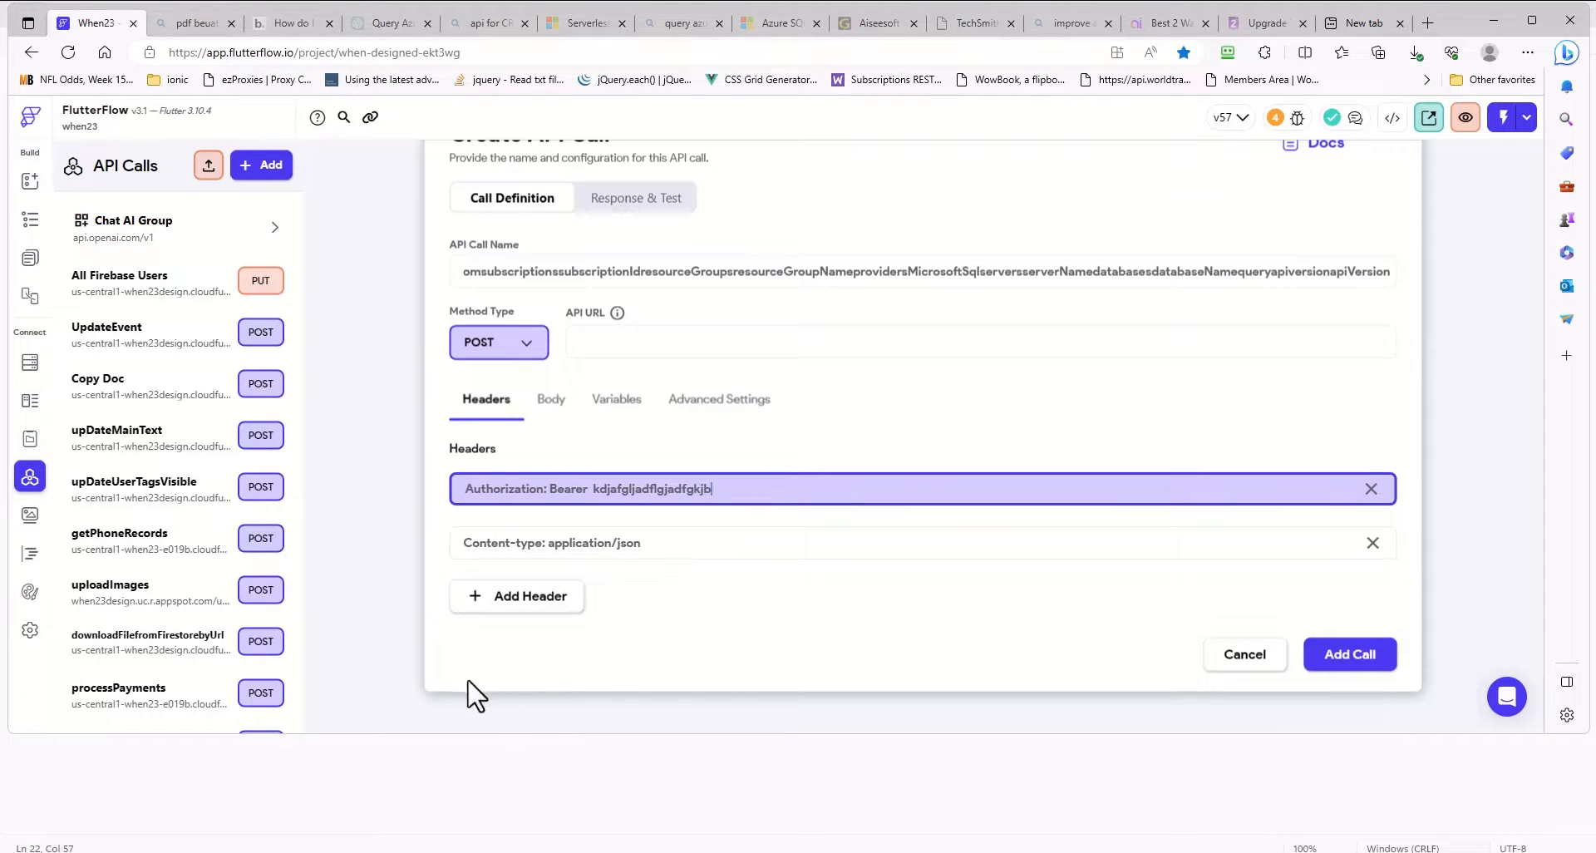
- Set the API call's body type to JSON
left_click(551, 400)
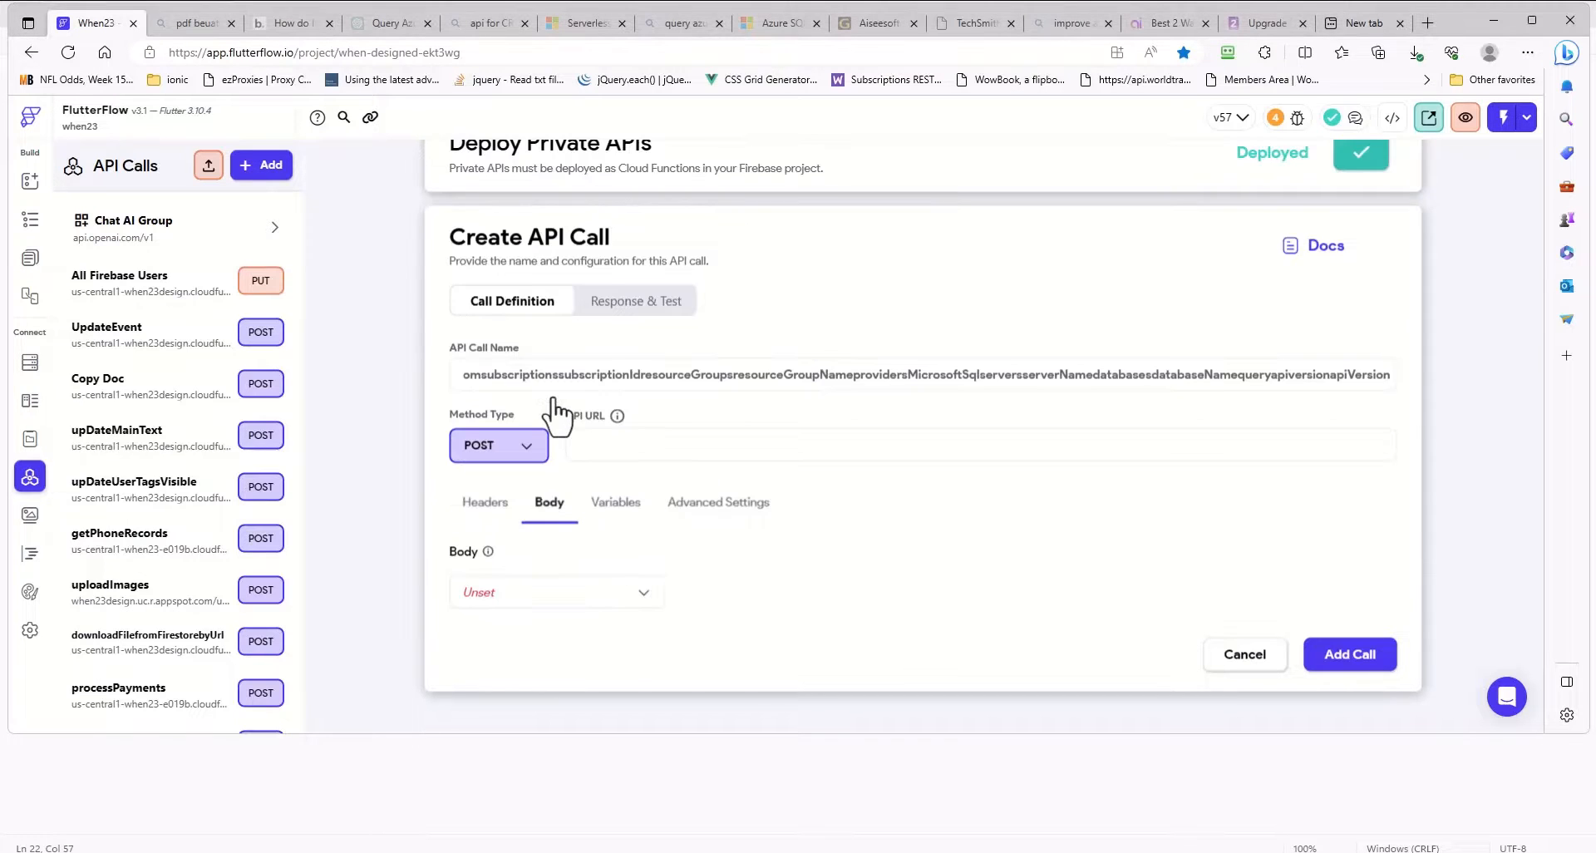
left_click(643, 594)
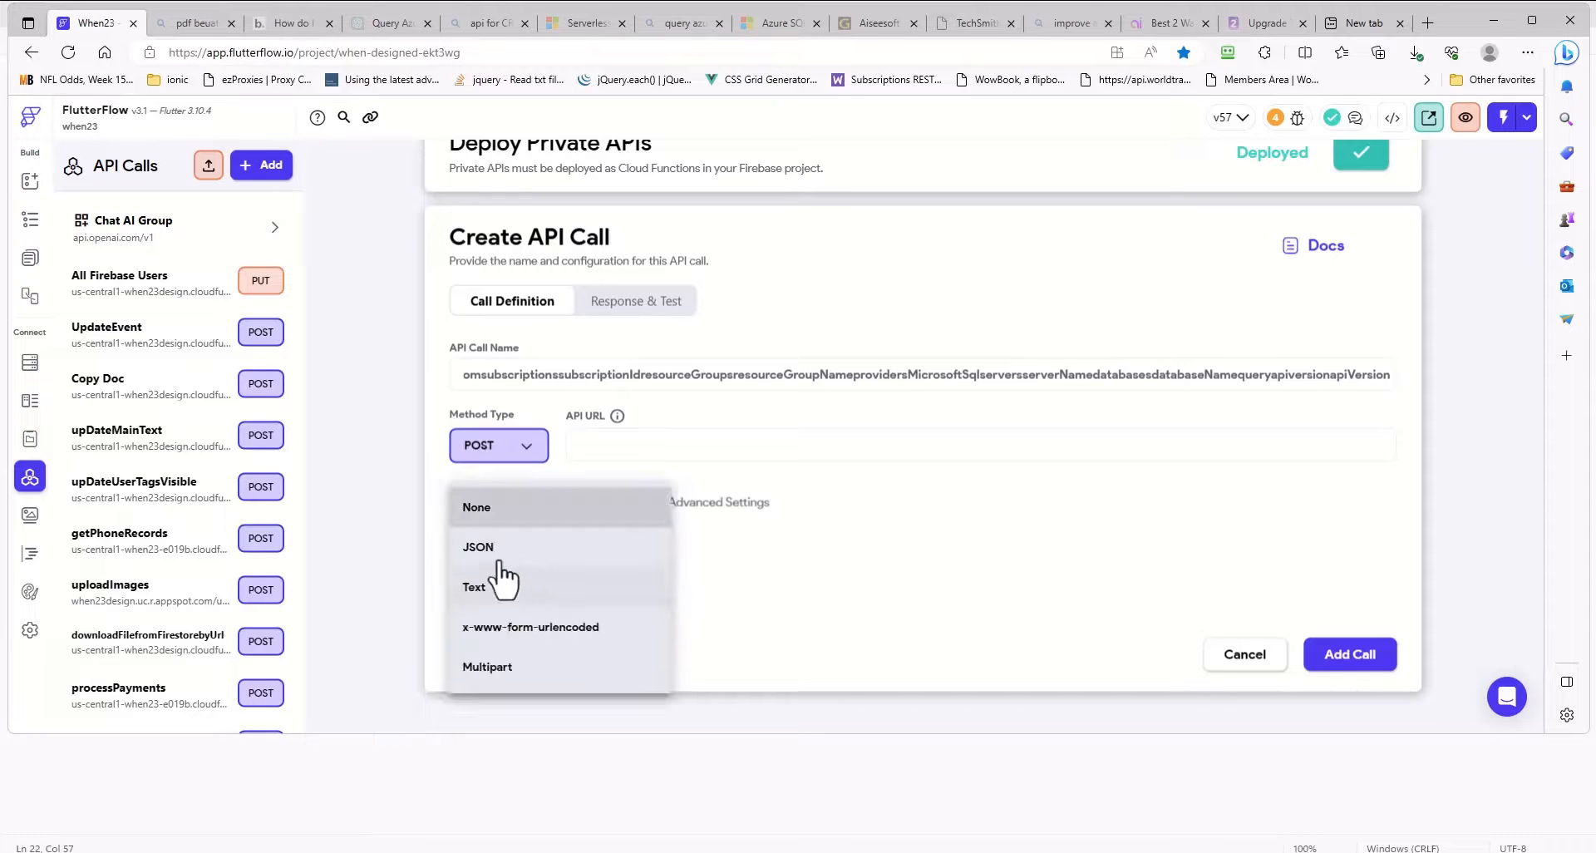
left_click(474, 547)
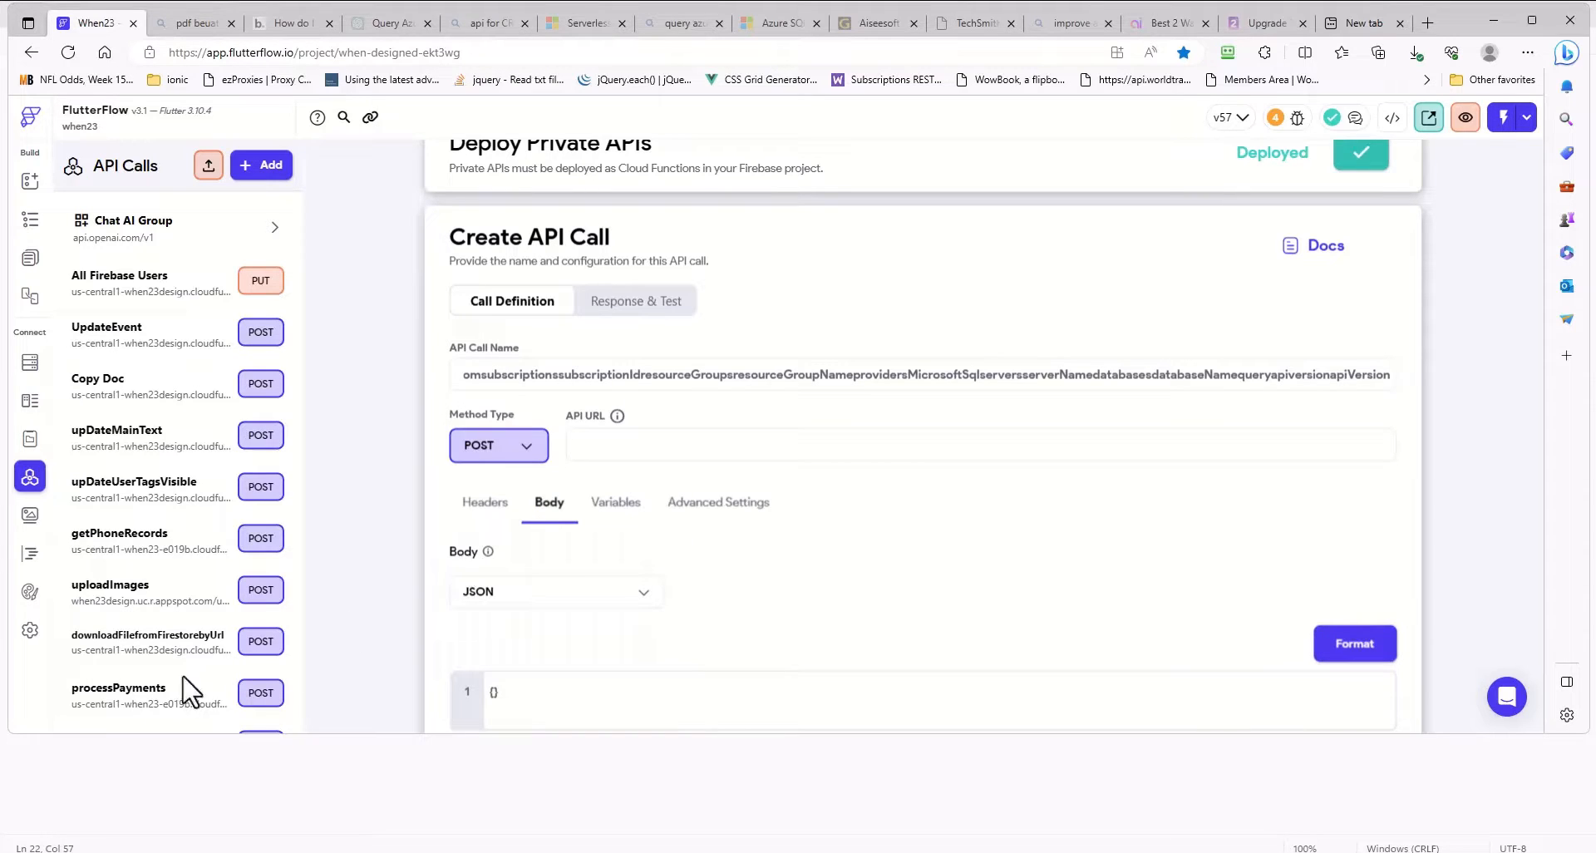
scroll(665, 636, "down", 2)
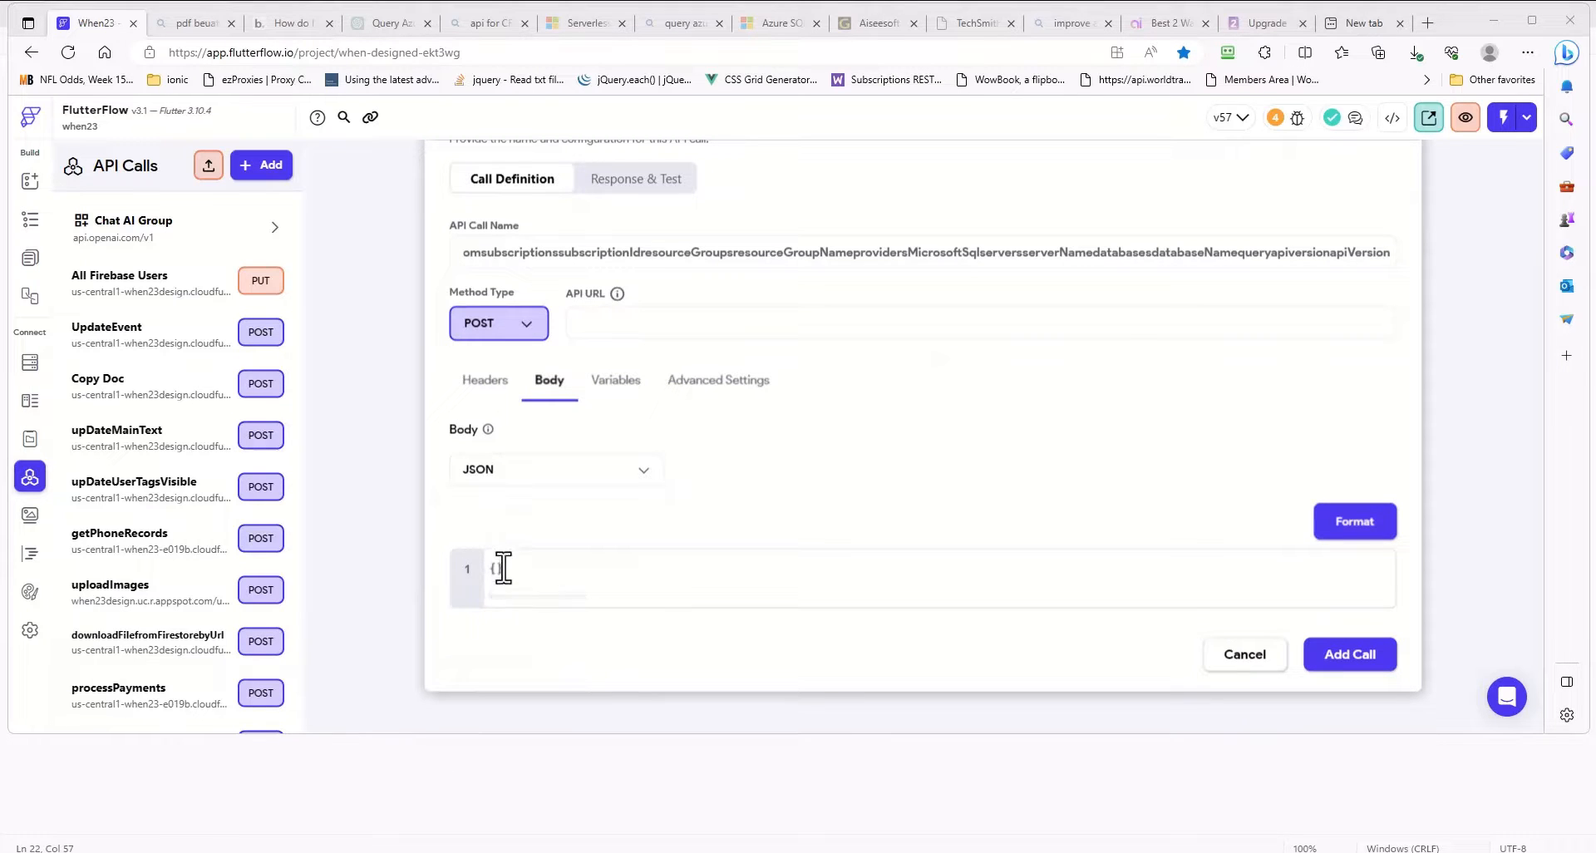
- Copy the "query": "INSERT INTO MyTable (Column1, Column2) VALUES ('Value1', 'Value2')" line from the Notepad guide into the FlutterFlow call's JSON body braces and format it
key("alt+Tab")
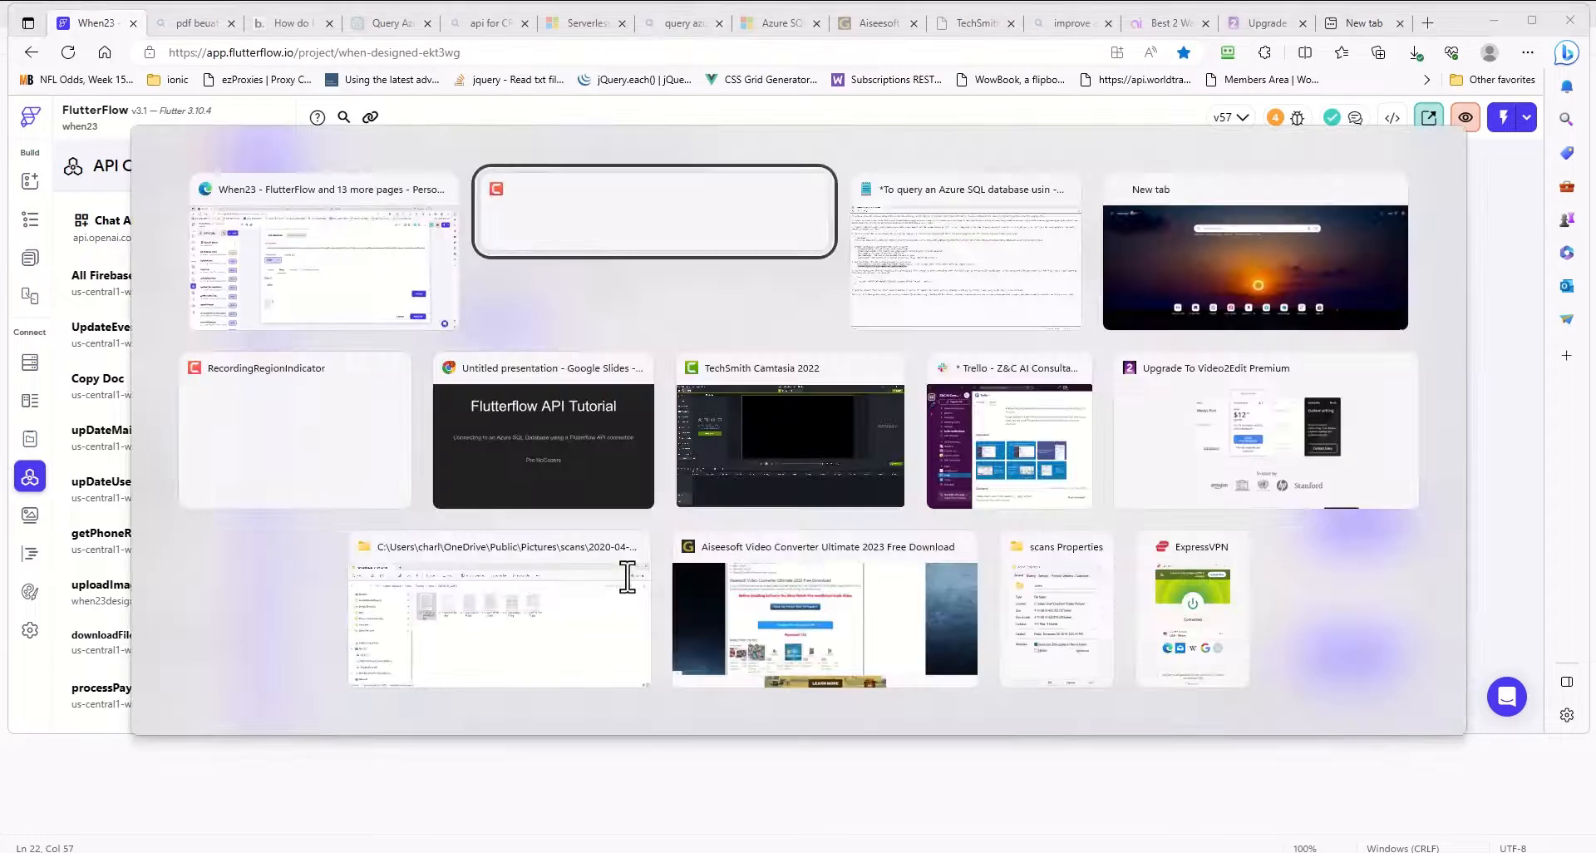
key("alt+Tab")
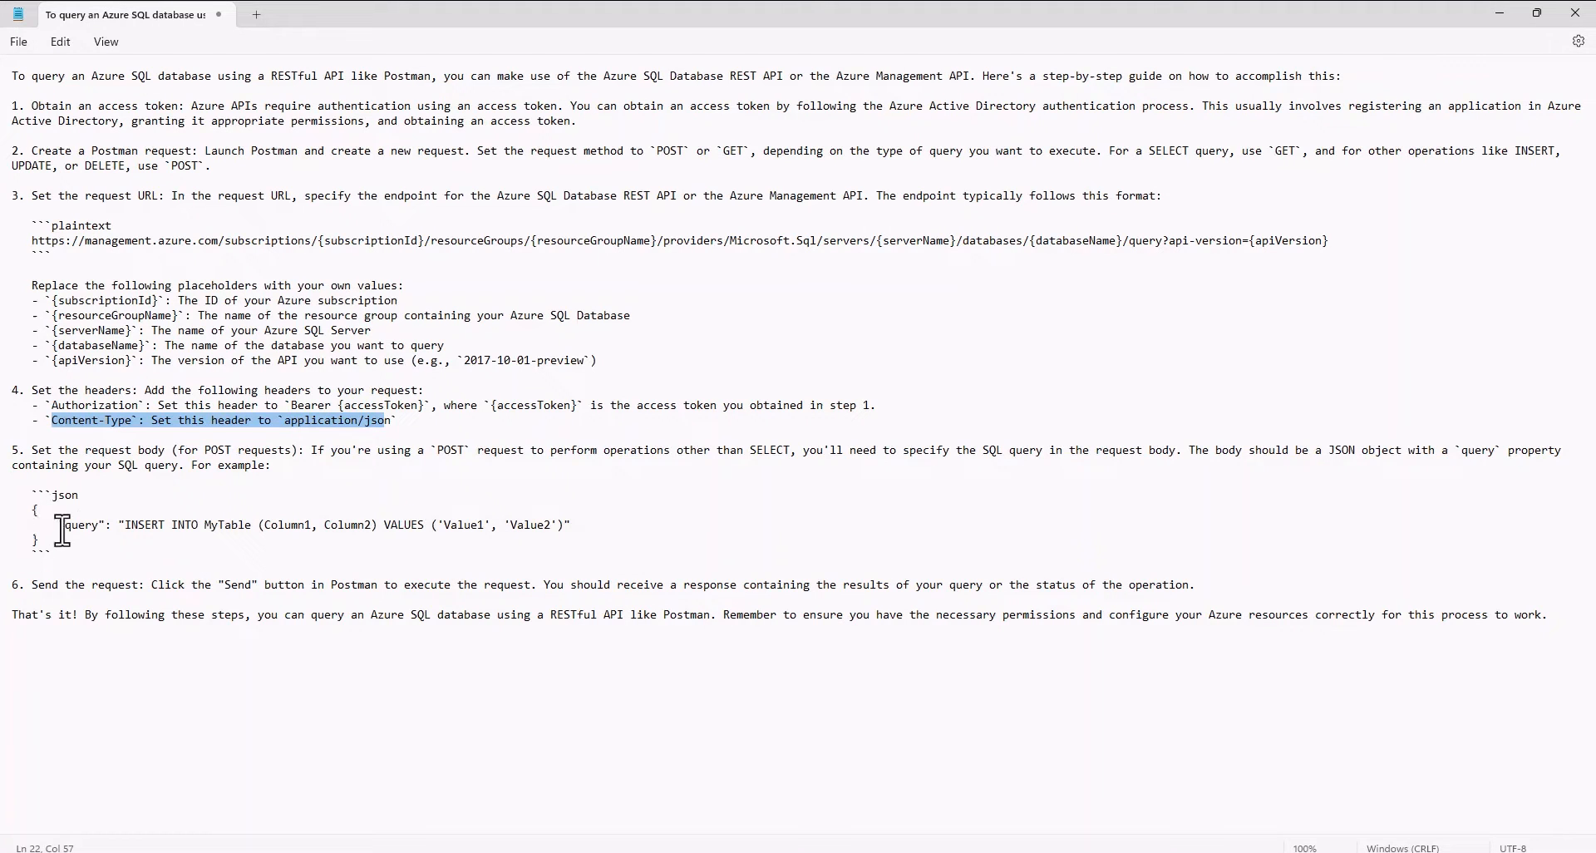
left_click_drag(59, 530, 579, 531)
key("ctrl+c")
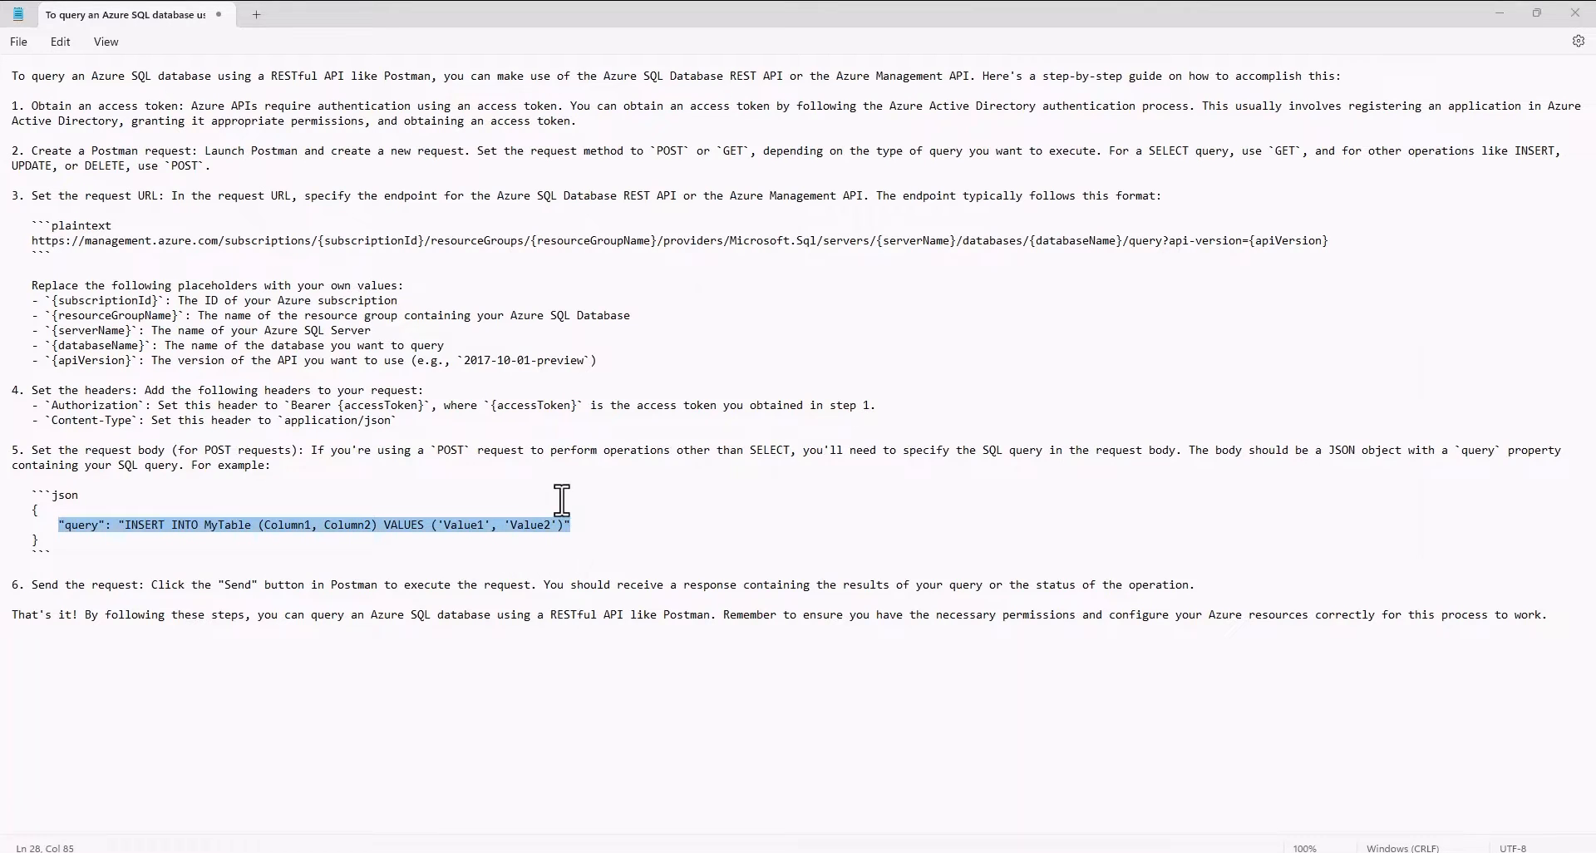
key("alt+Tab")
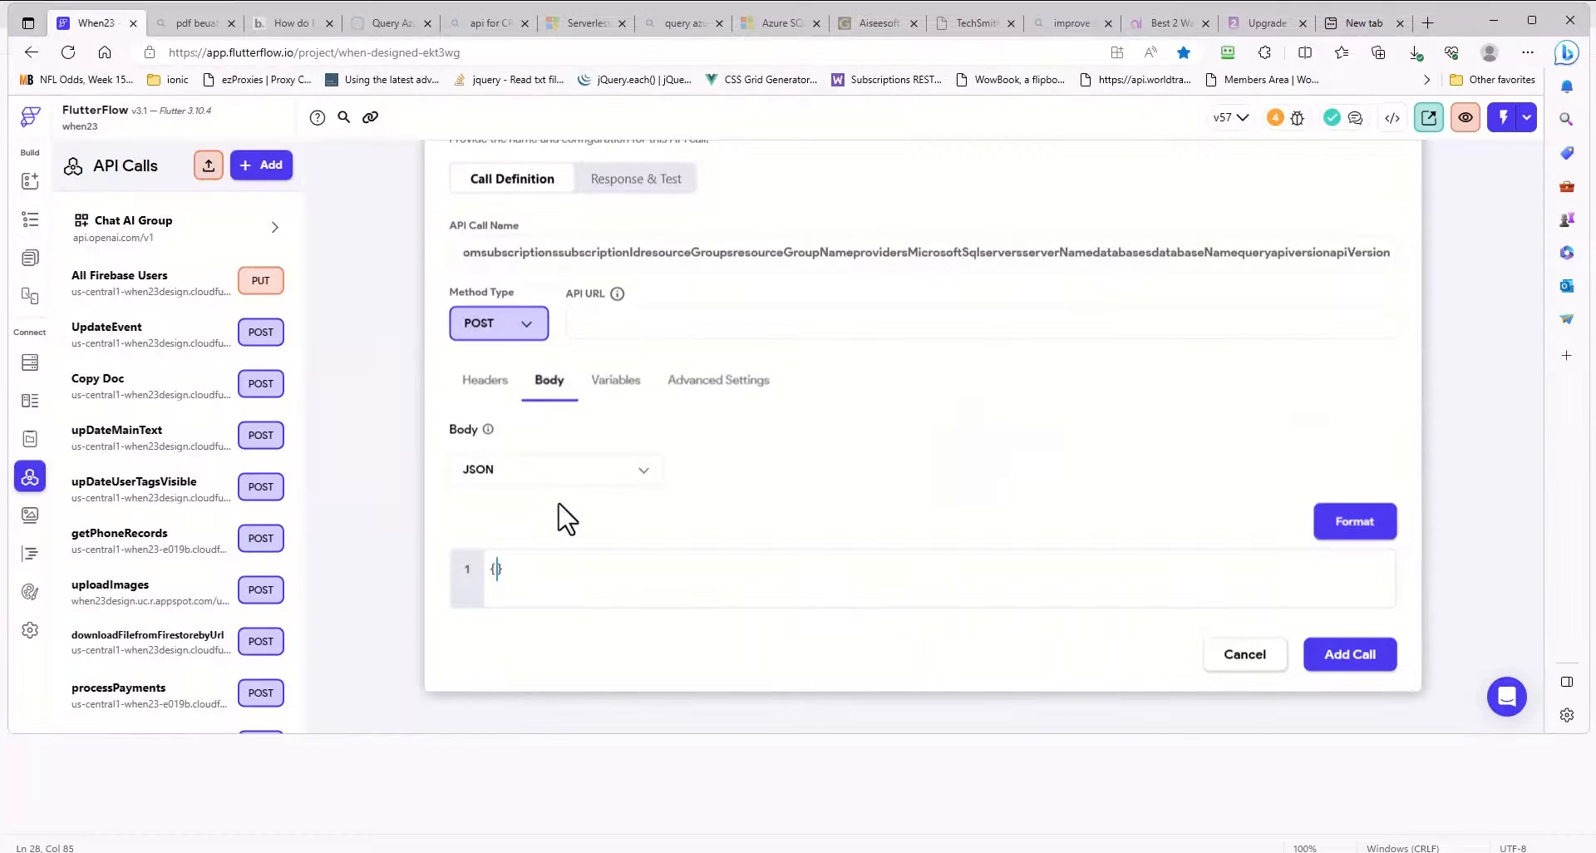
left_click(501, 571)
key("ctrl+v")
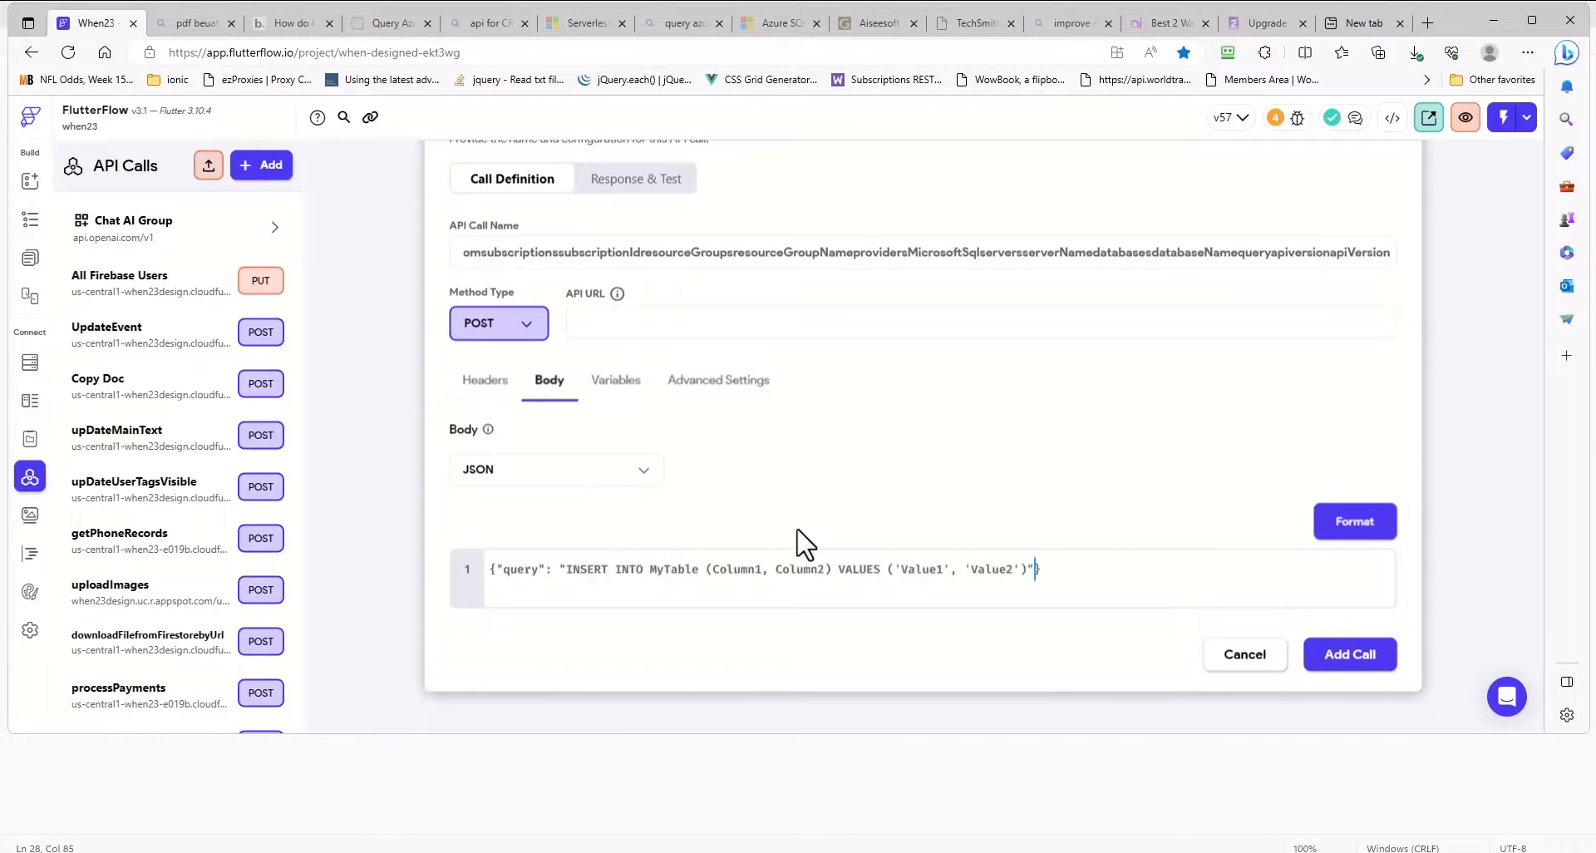
left_click(1355, 525)
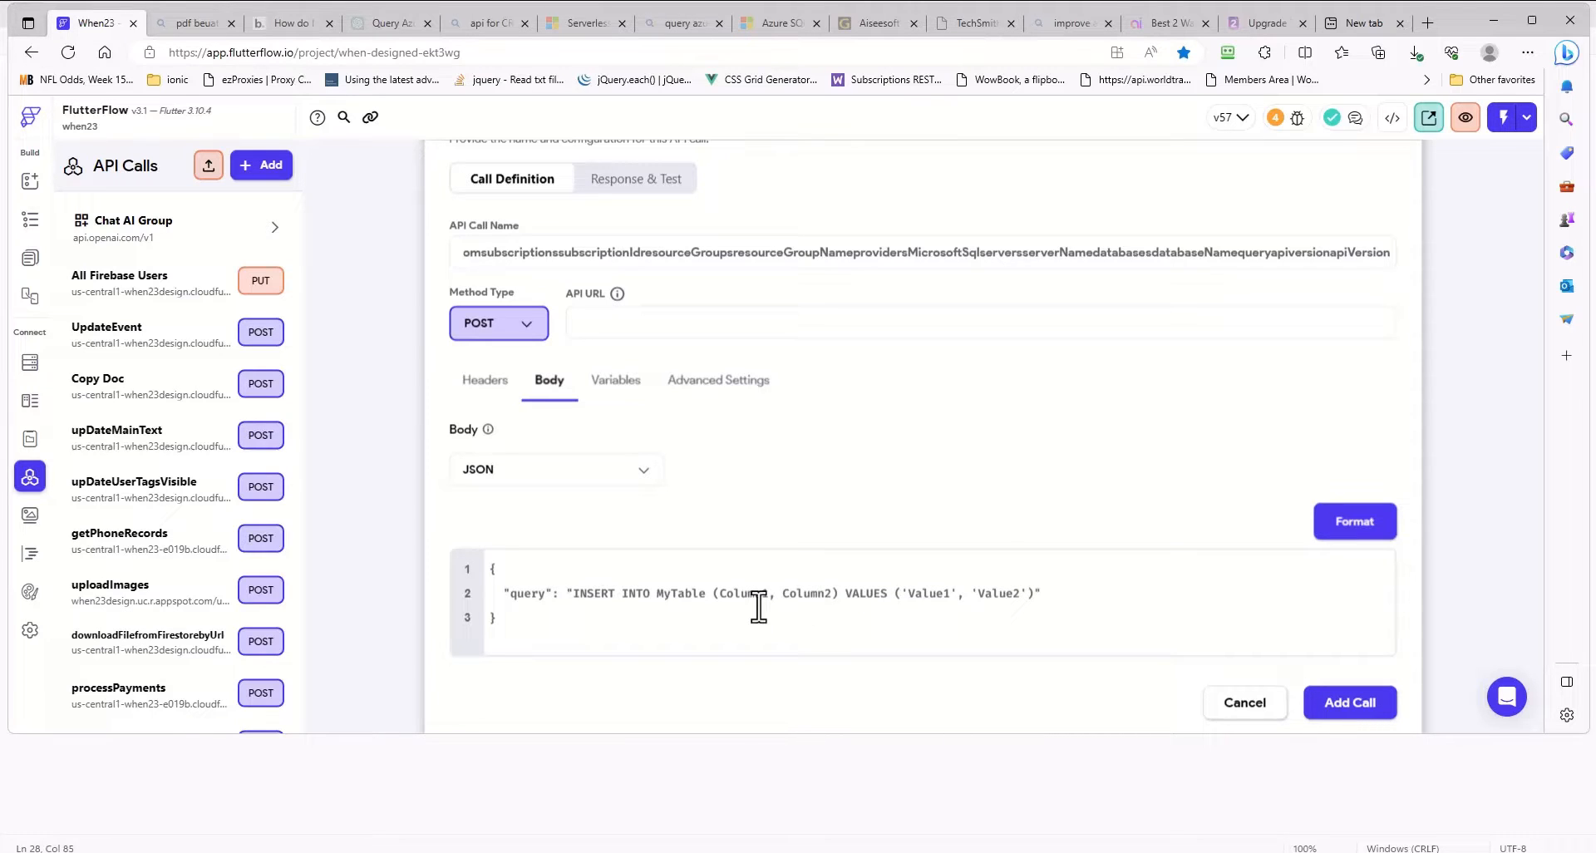
- Add a variable named Column1 with type String to the API call
left_click(616, 380)
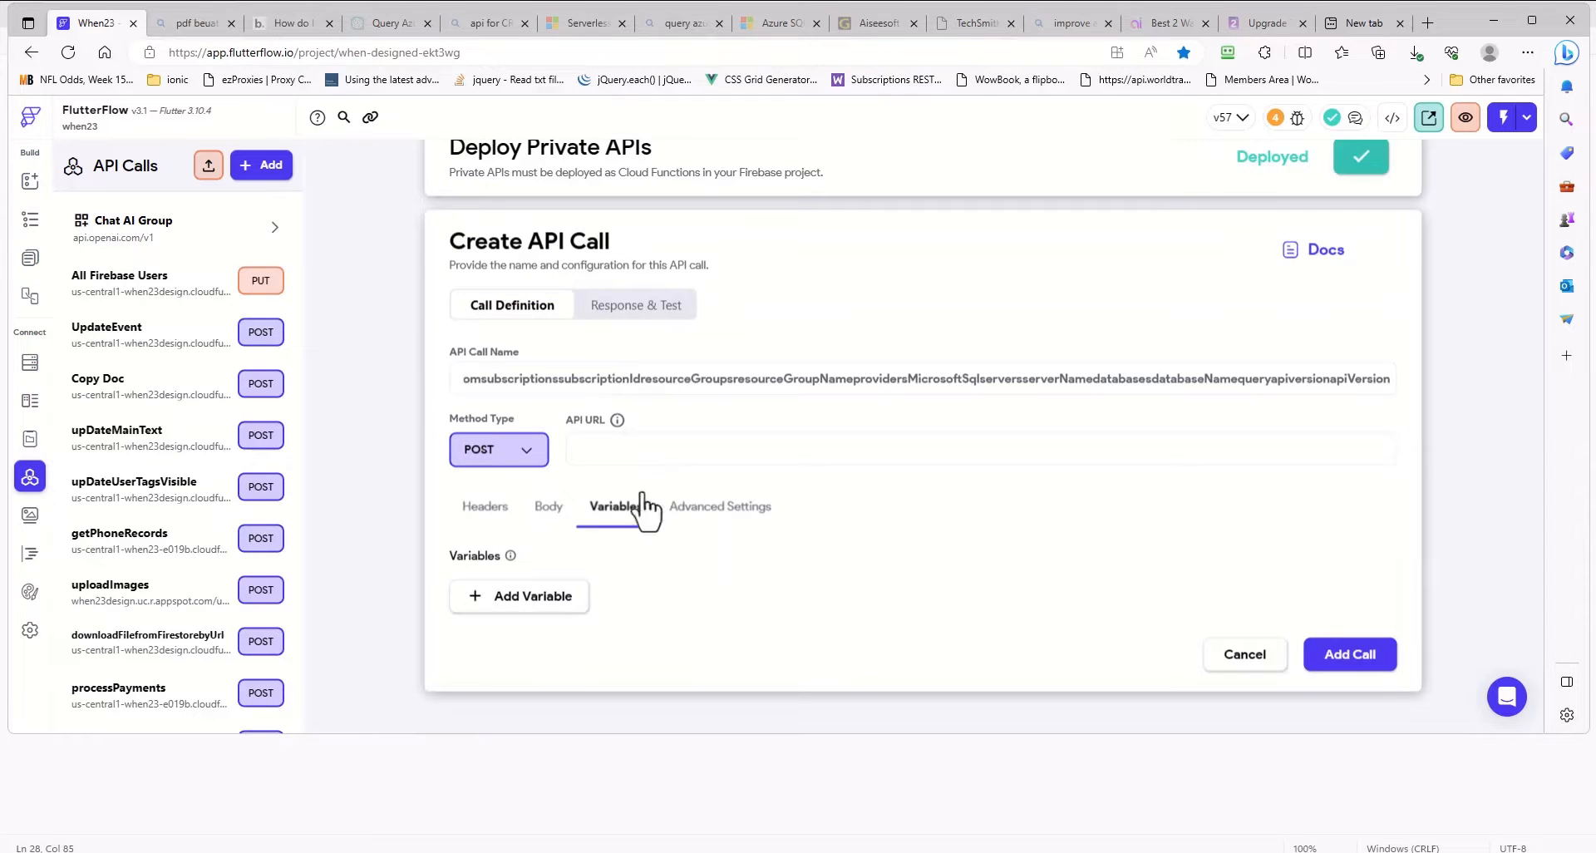
left_click(529, 602)
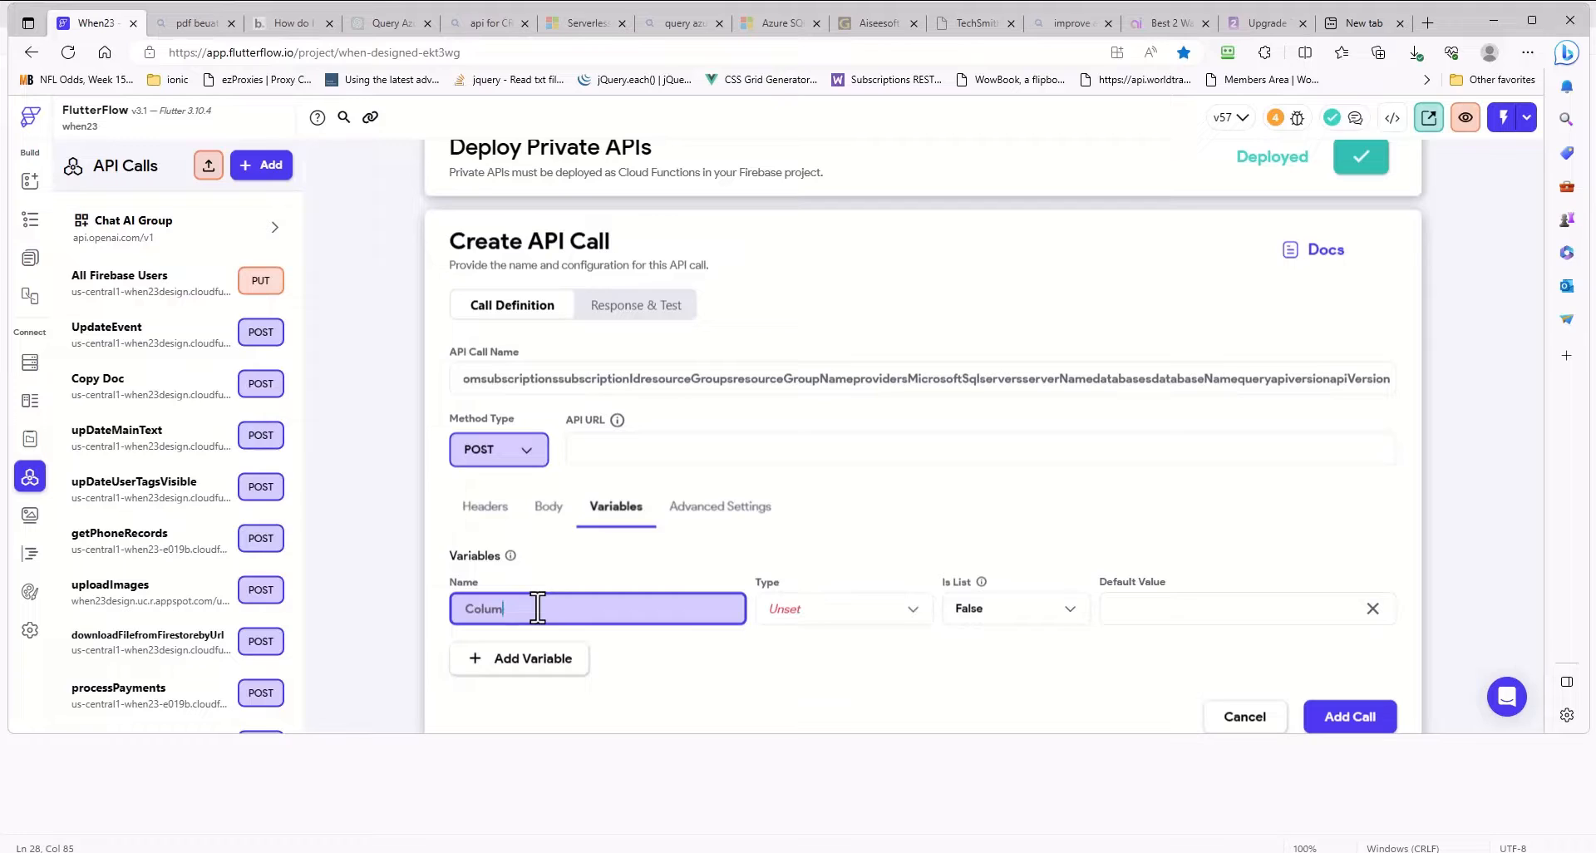
left_click(831, 623)
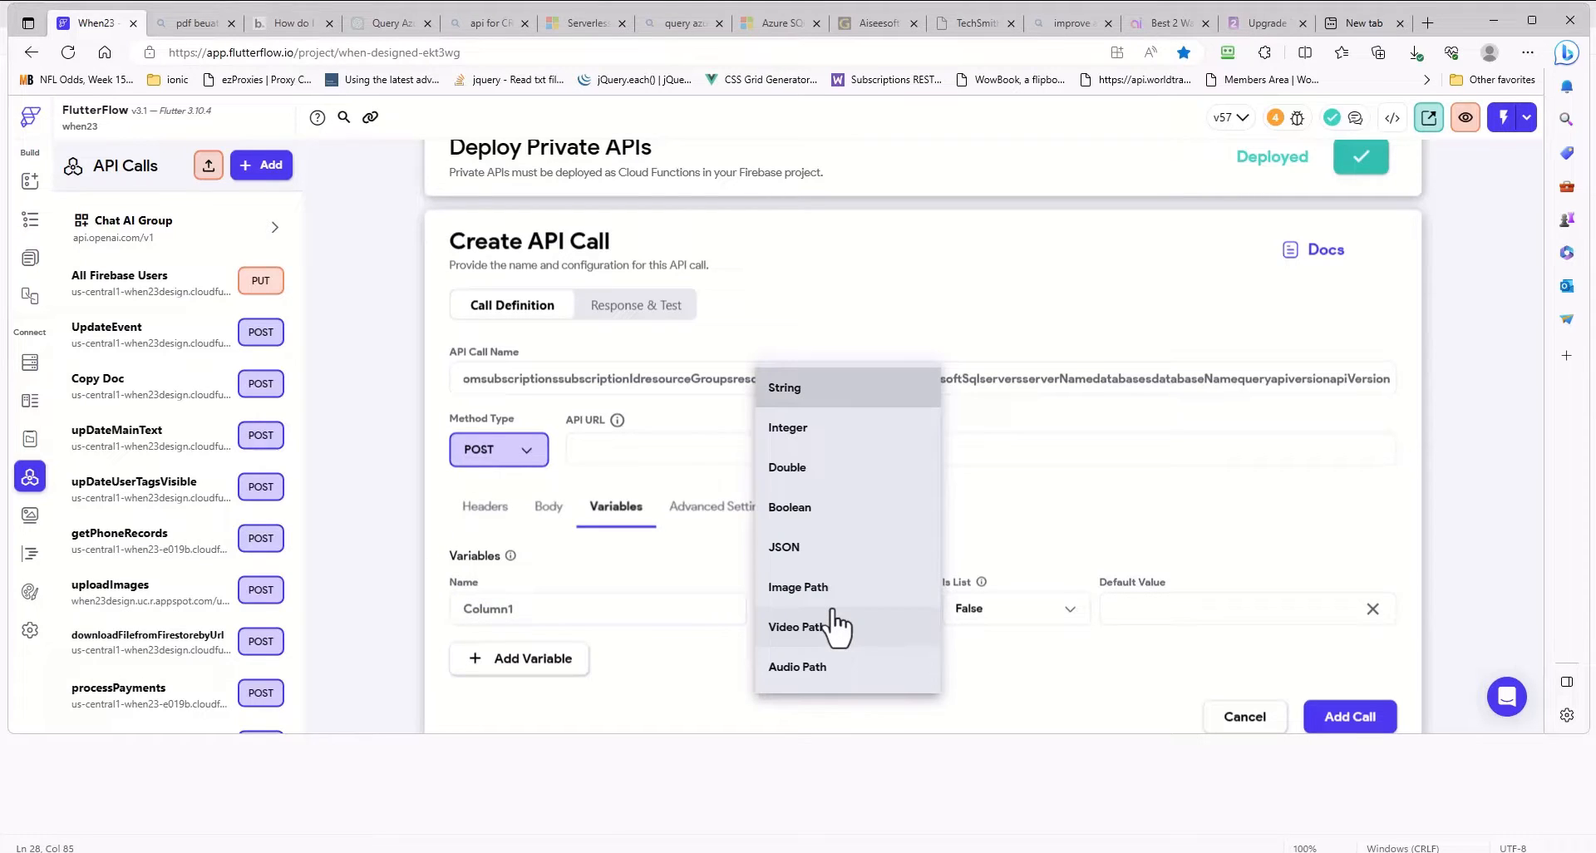
left_click(797, 392)
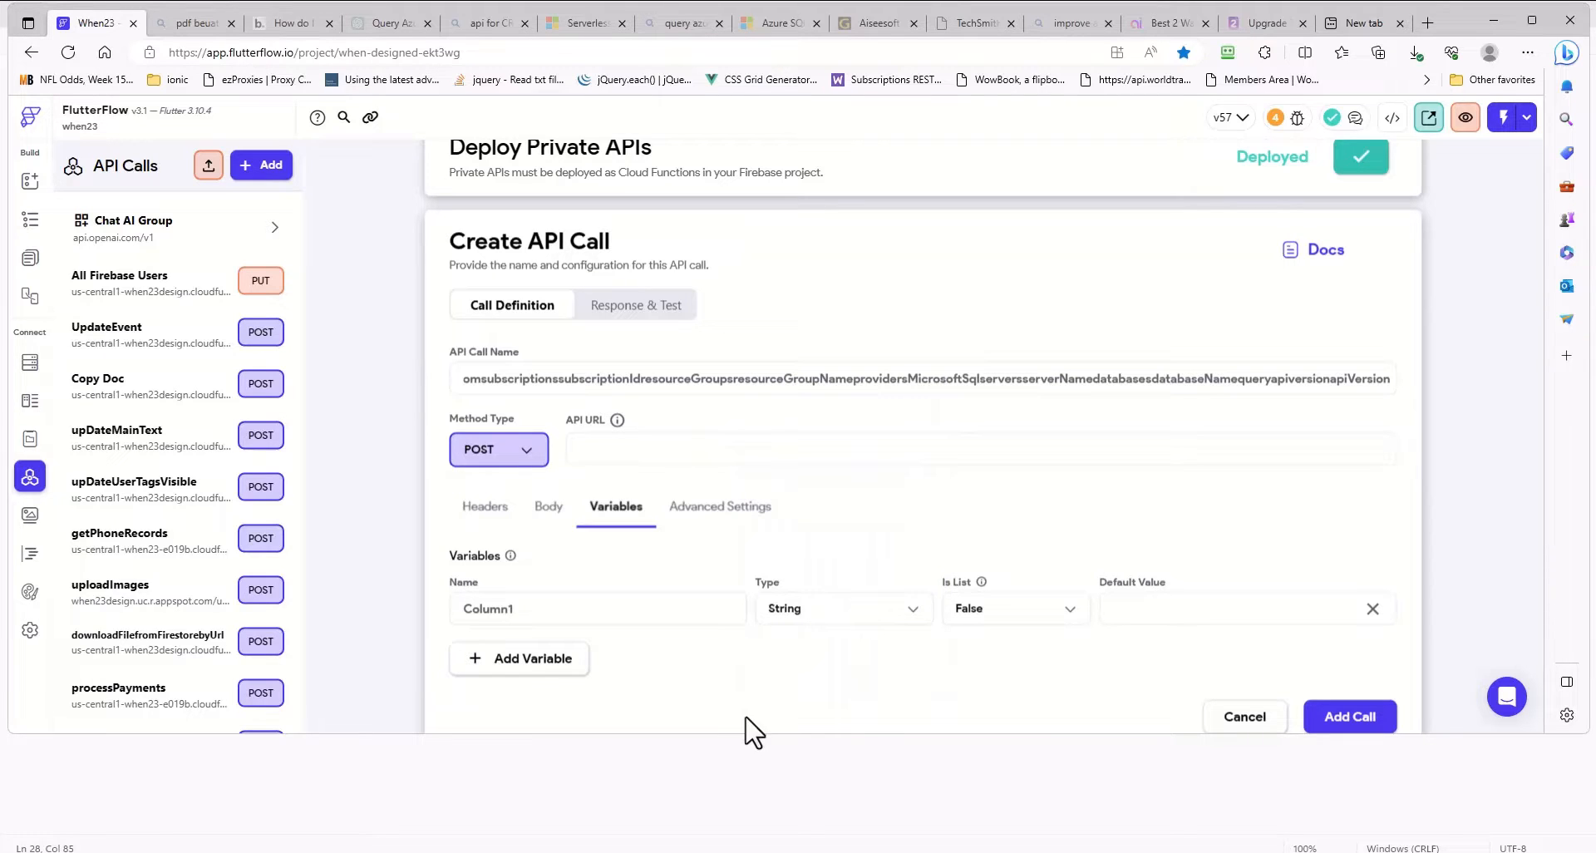
- Add three more String variables to the API call, named Column2, Value1 and Value2
left_click(524, 675)
left_click(528, 675)
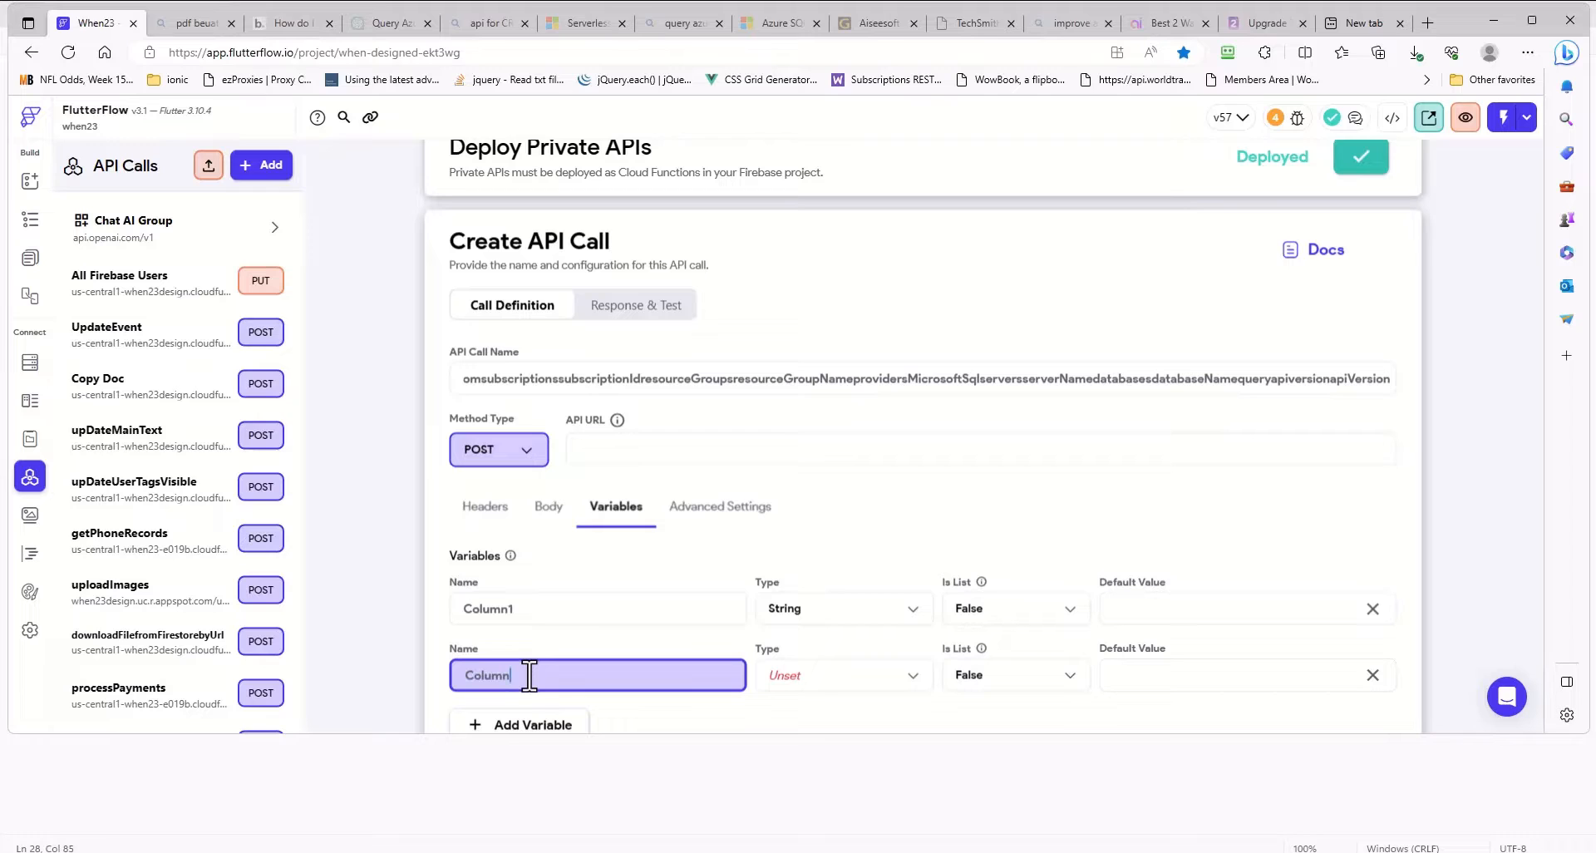
left_click(806, 675)
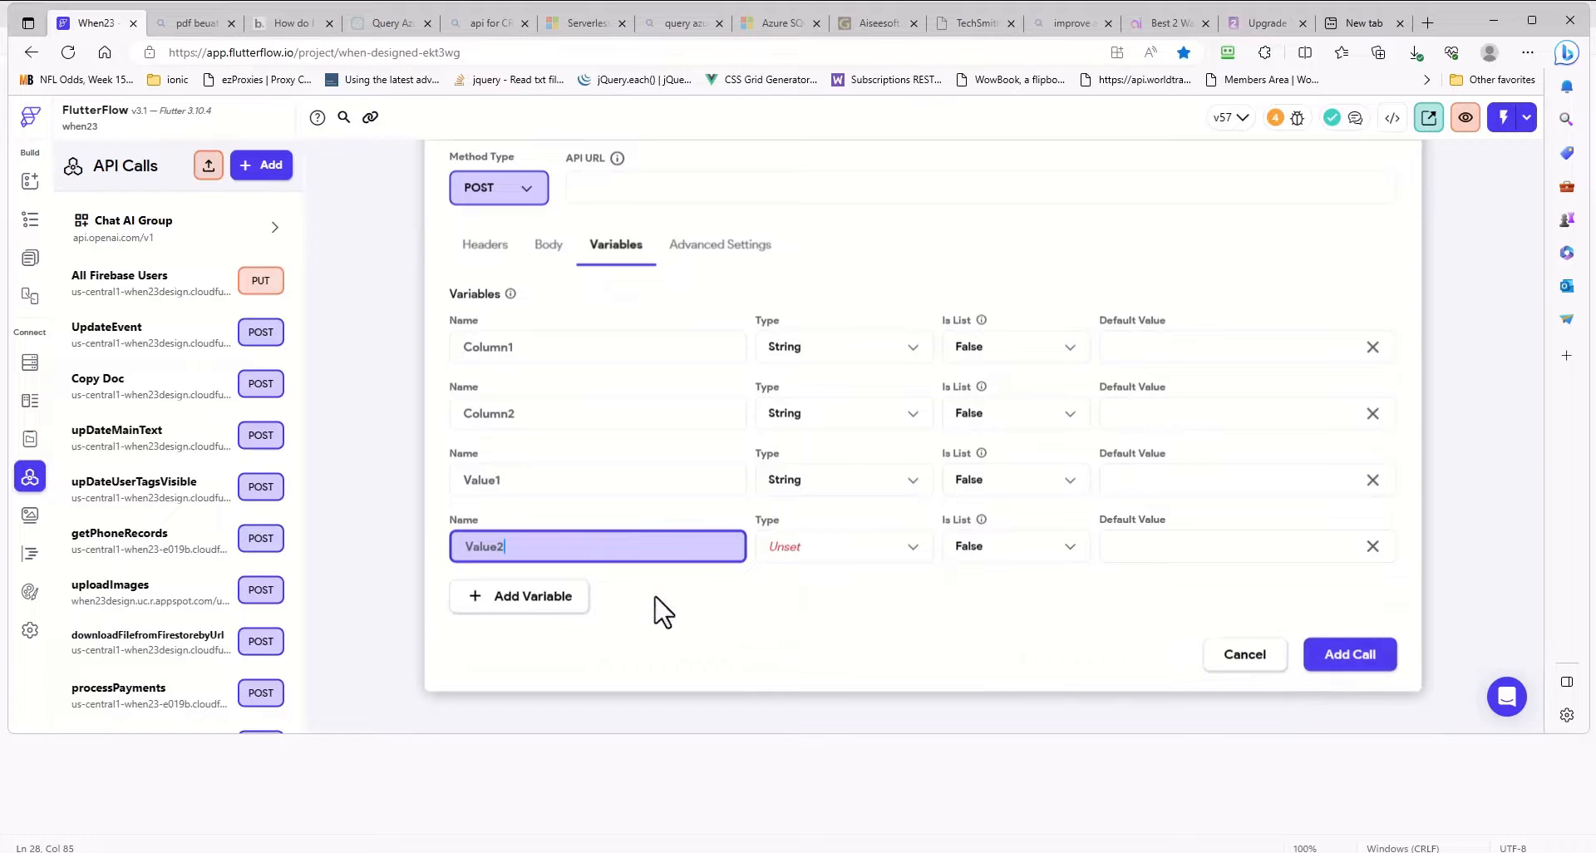
left_click(790, 555)
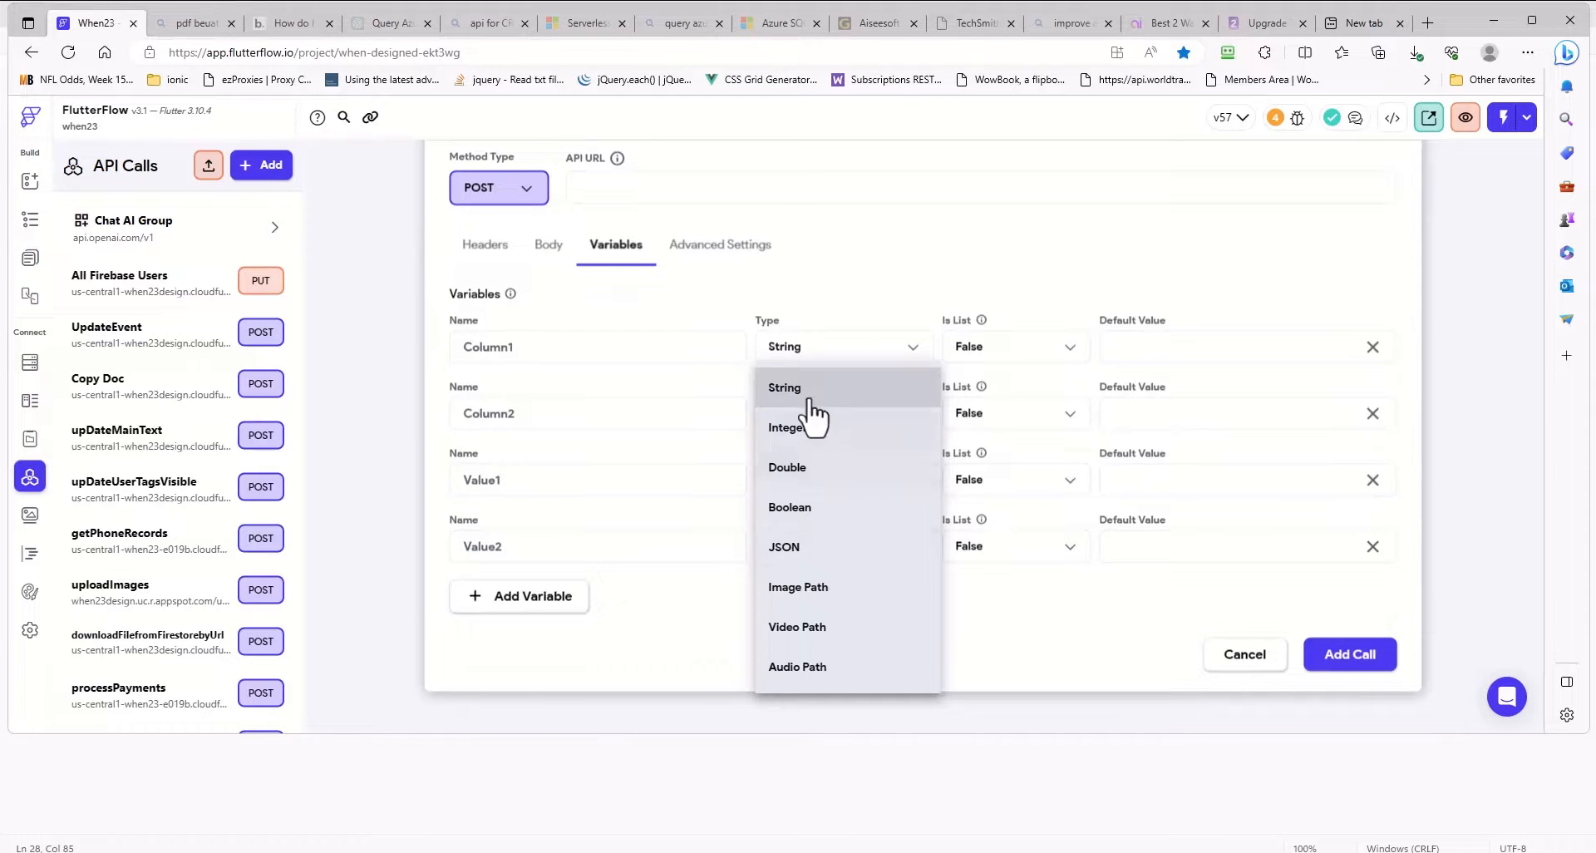
left_click(802, 405)
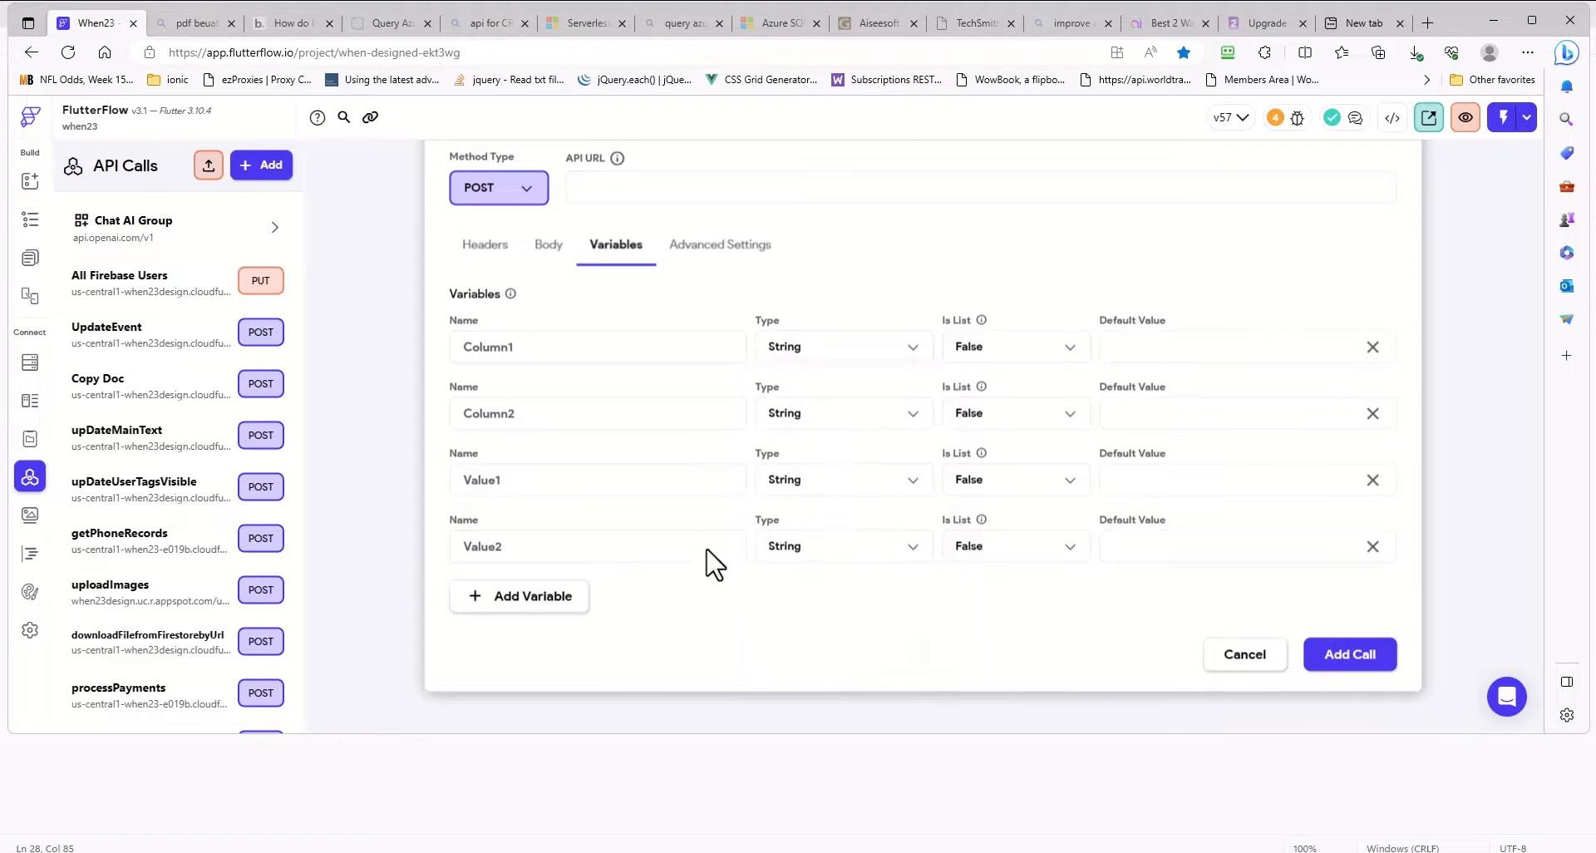
- Replace the column names and quoted values in the JSON body's query with the Column1, Column2, Value1 and Value2 variables, and format the body
left_click(548, 246)
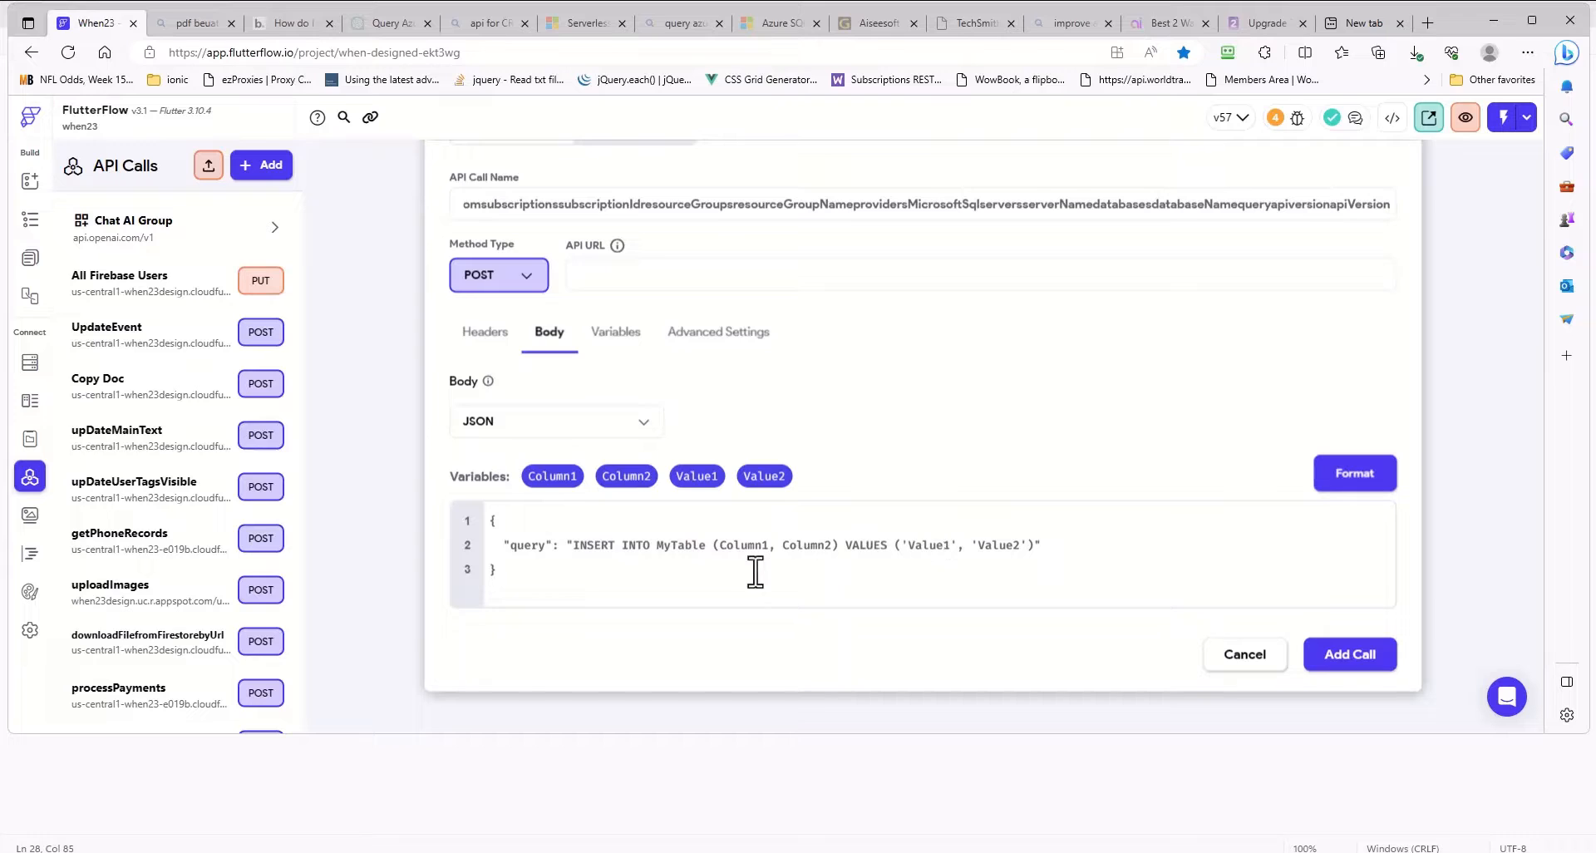
left_click_drag(771, 549, 725, 549)
key("BackSpace")
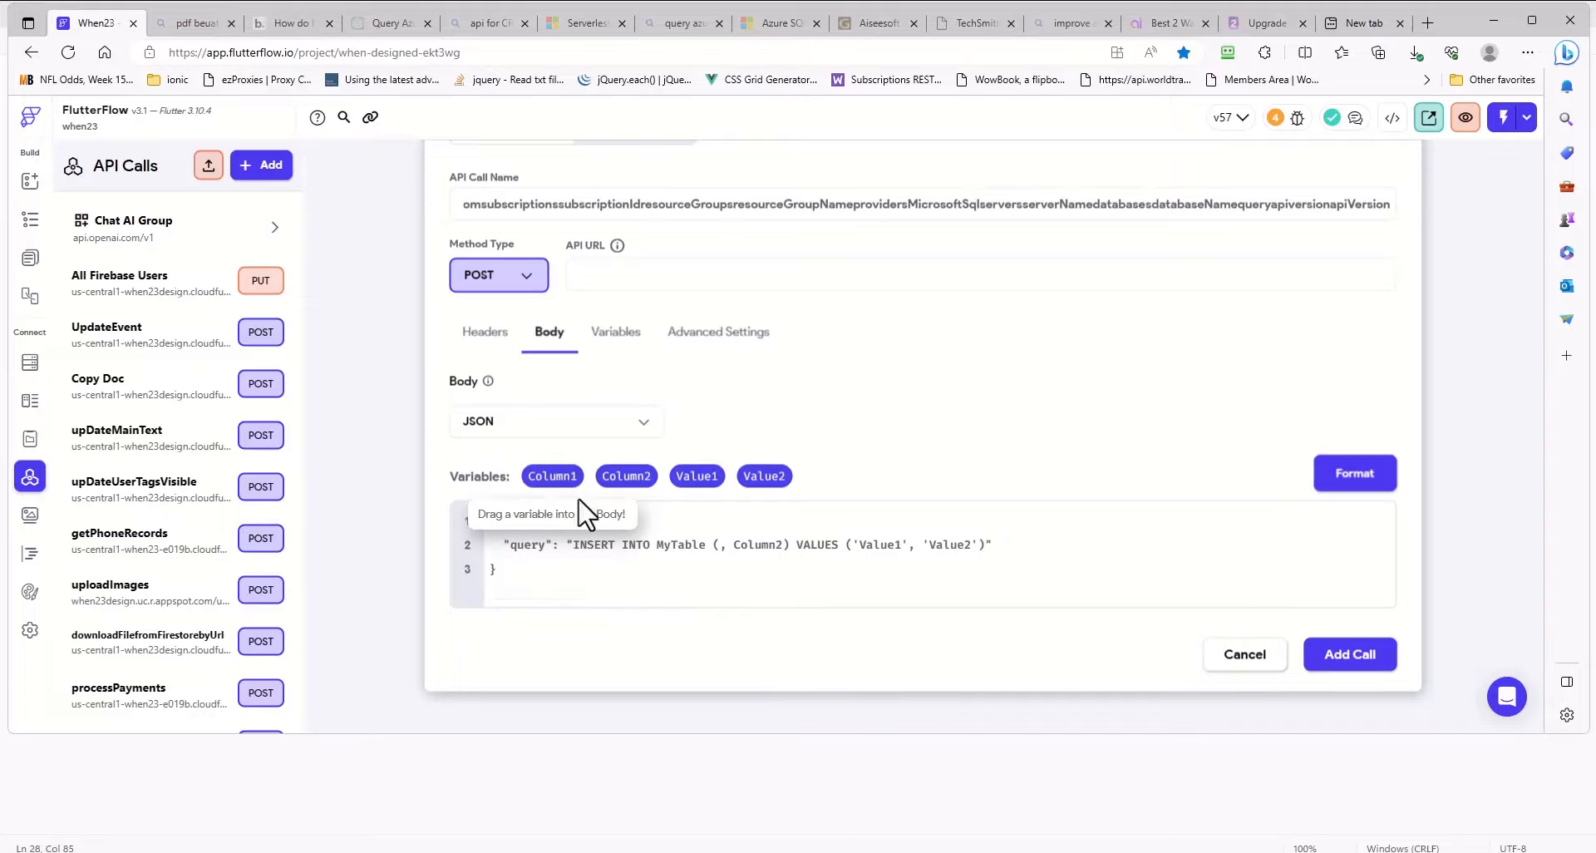
left_click_drag(579, 499, 723, 553)
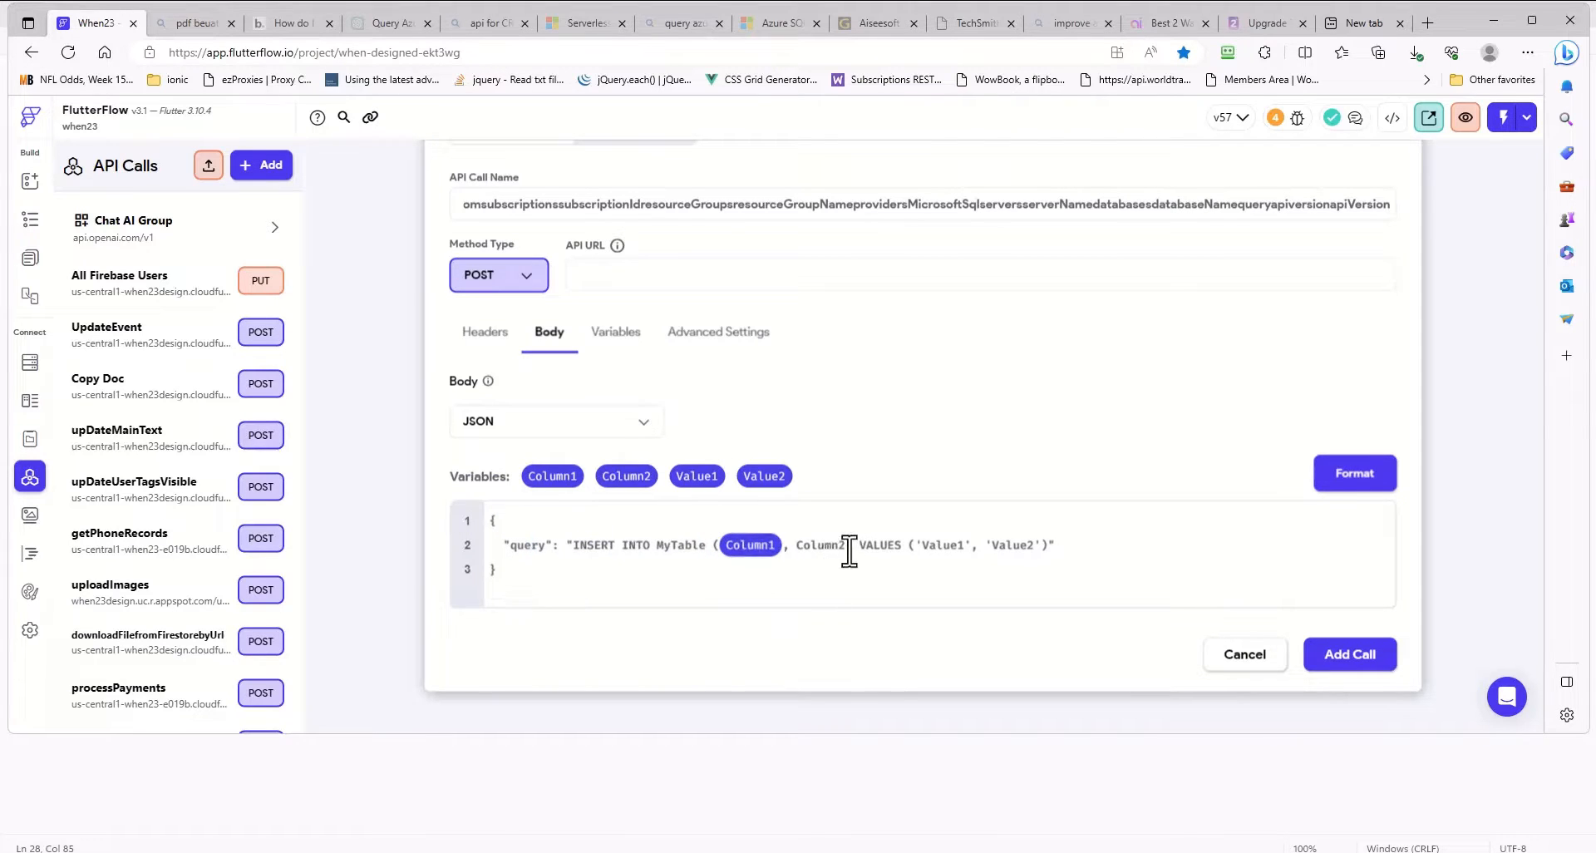
left_click_drag(849, 552, 795, 549)
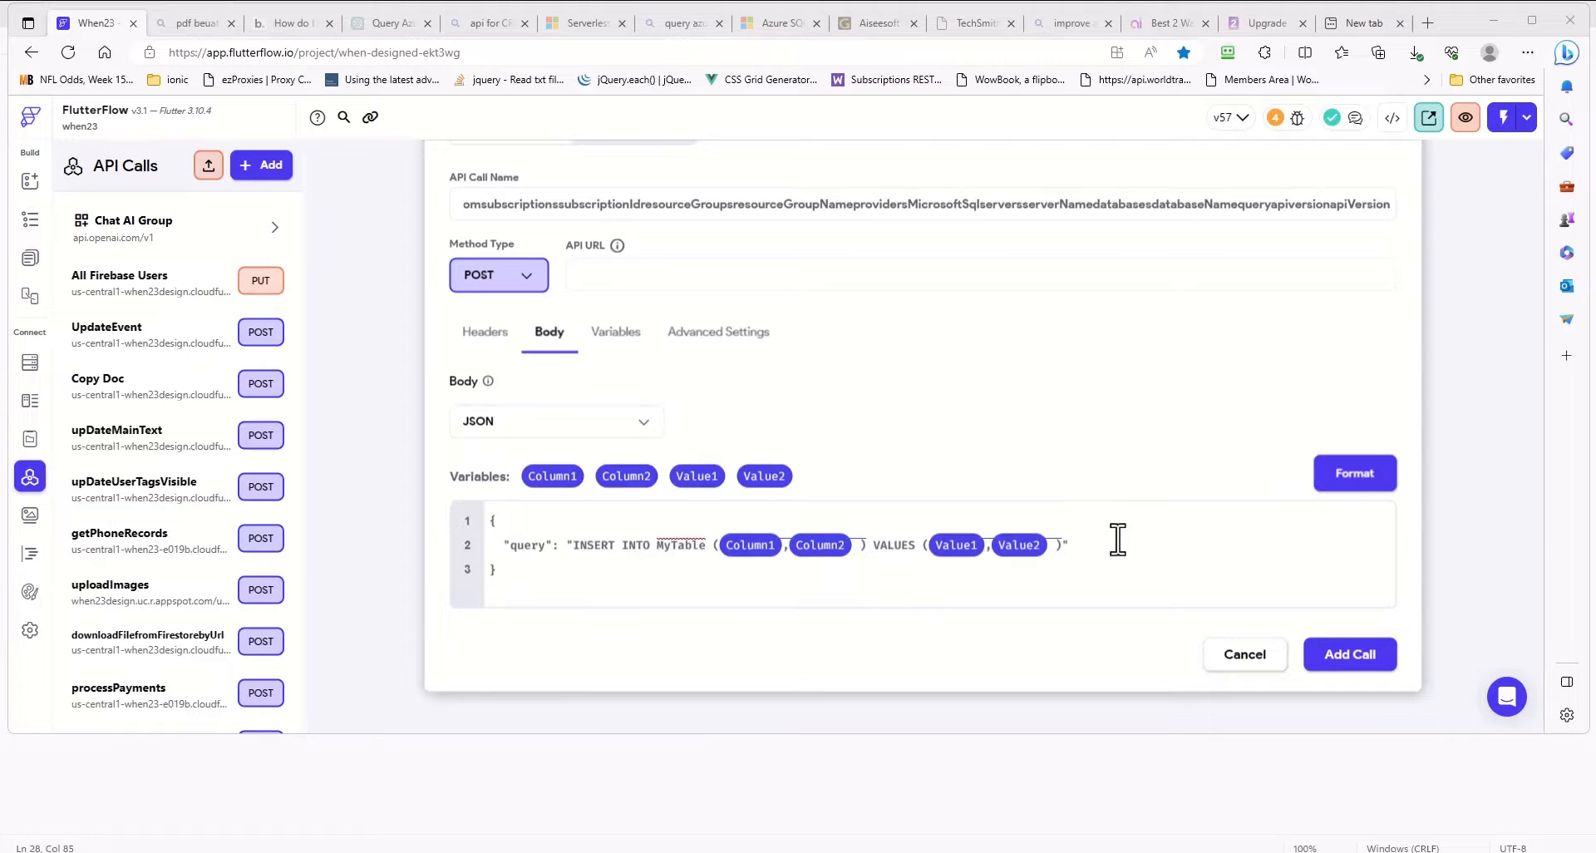
left_click(1356, 475)
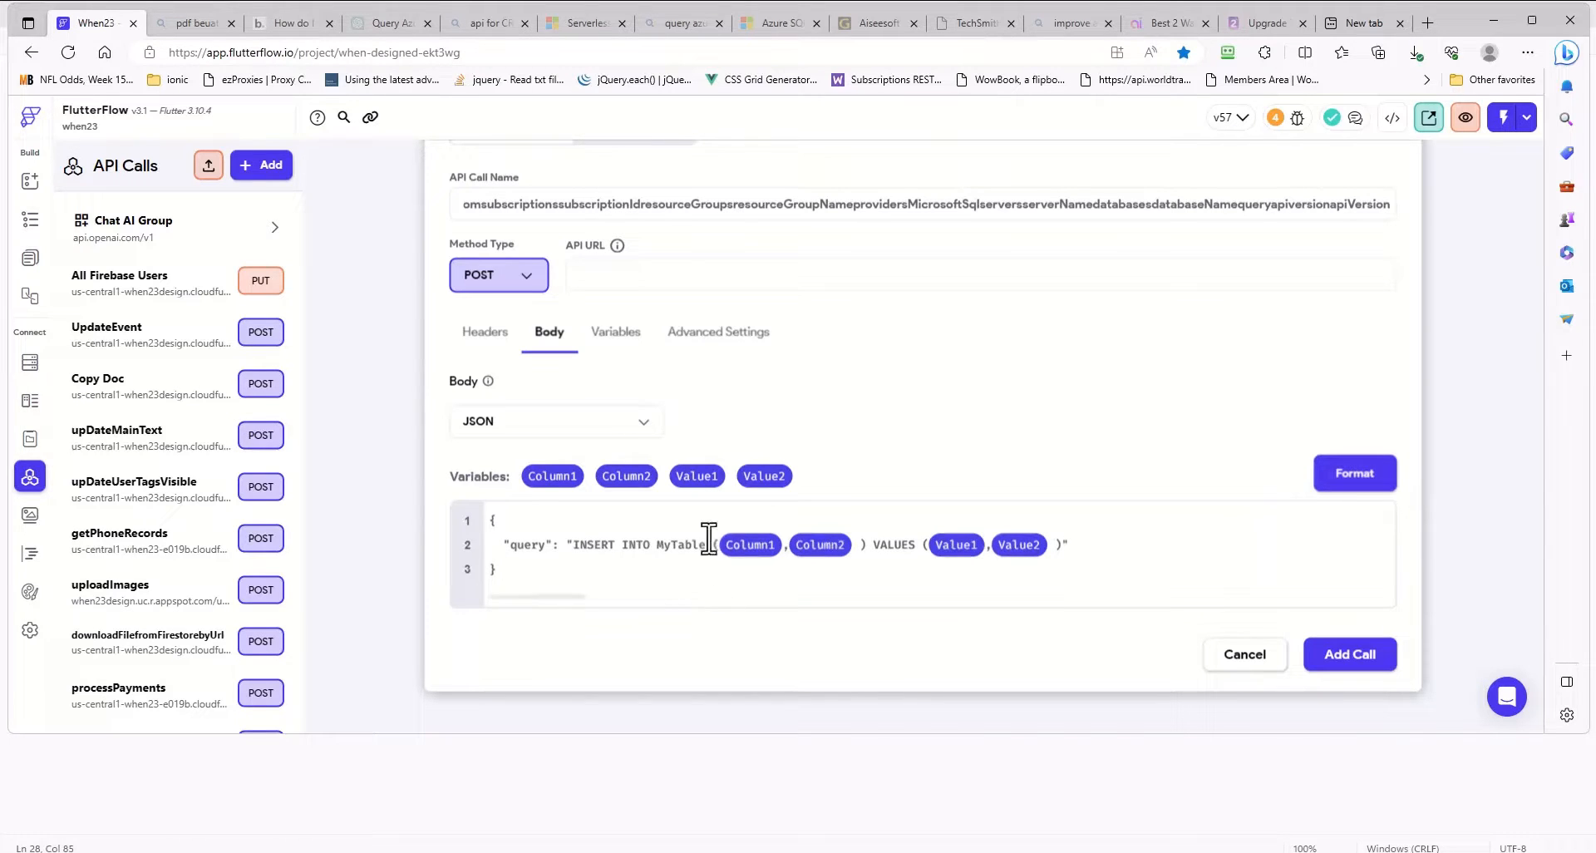
- Add a fifth API call variable named table with type String for the query's table name
double_click(663, 546)
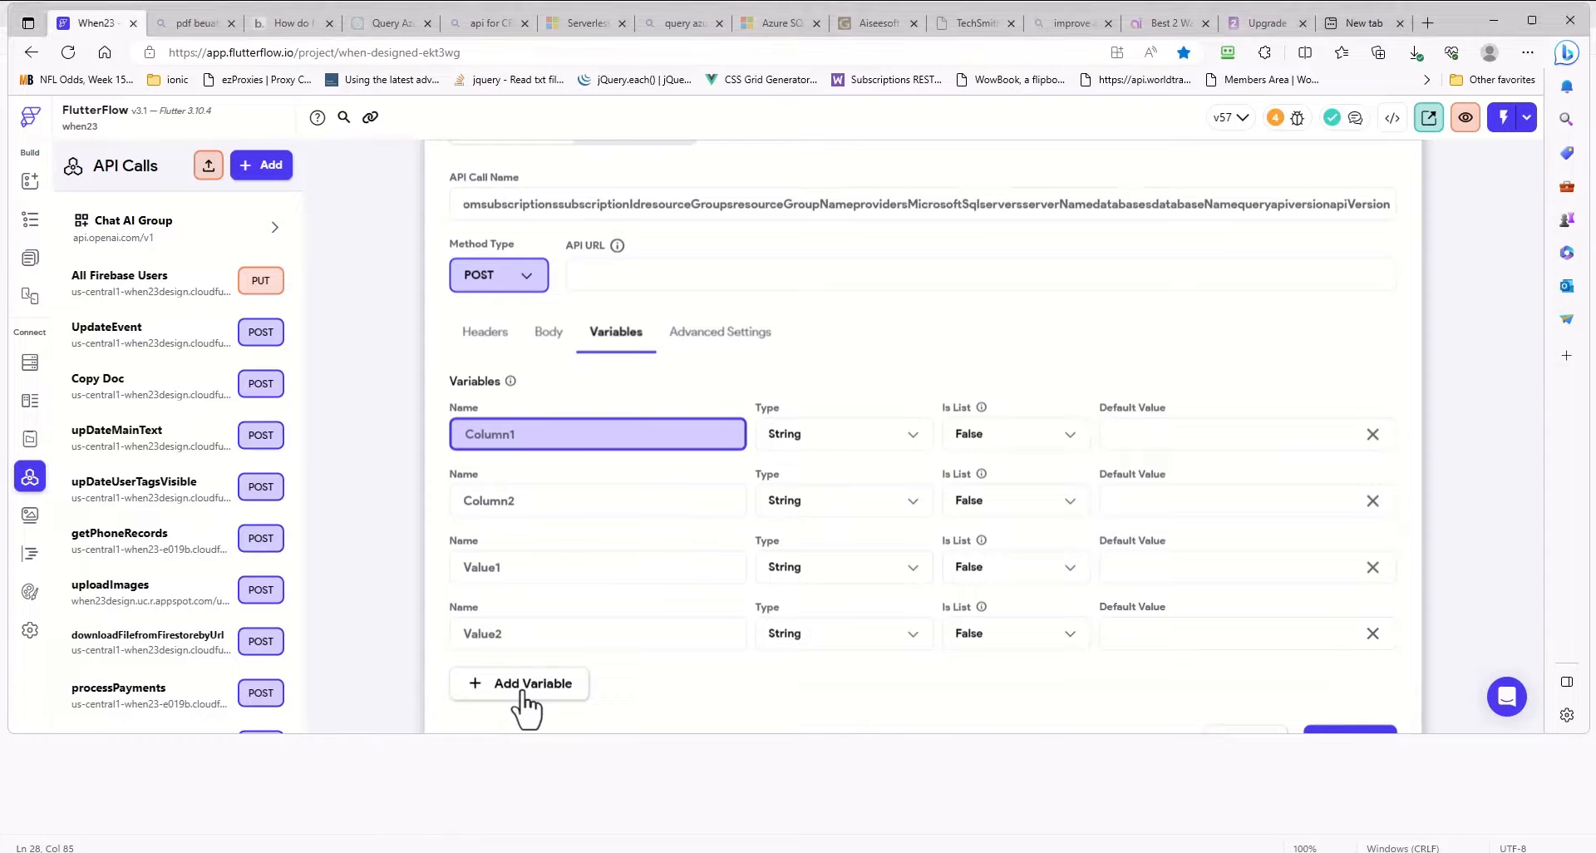
left_click(522, 696)
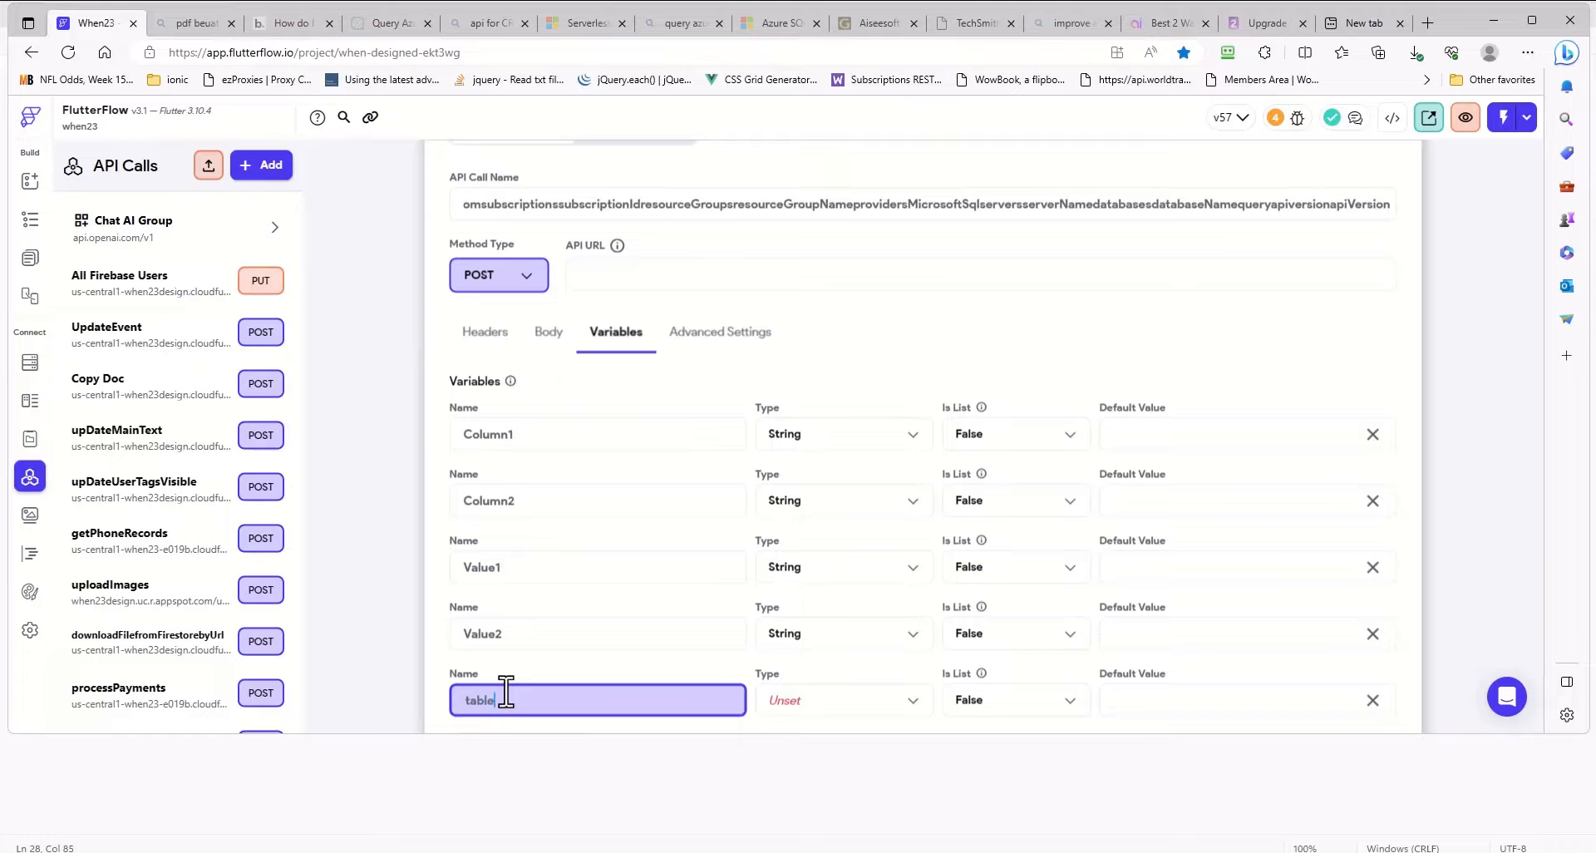
left_click(813, 708)
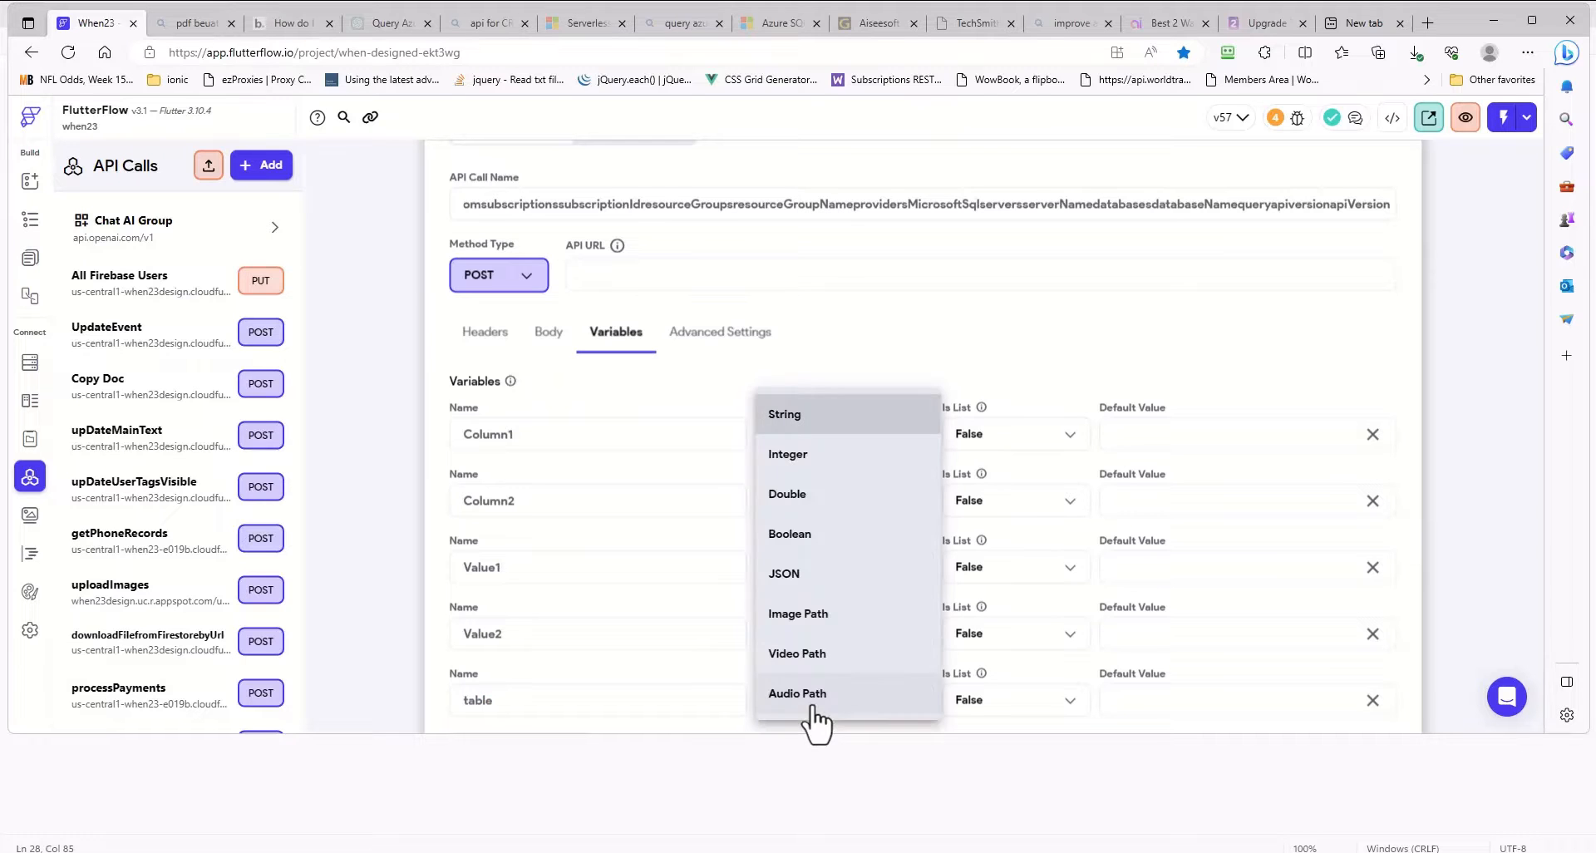
left_click(800, 426)
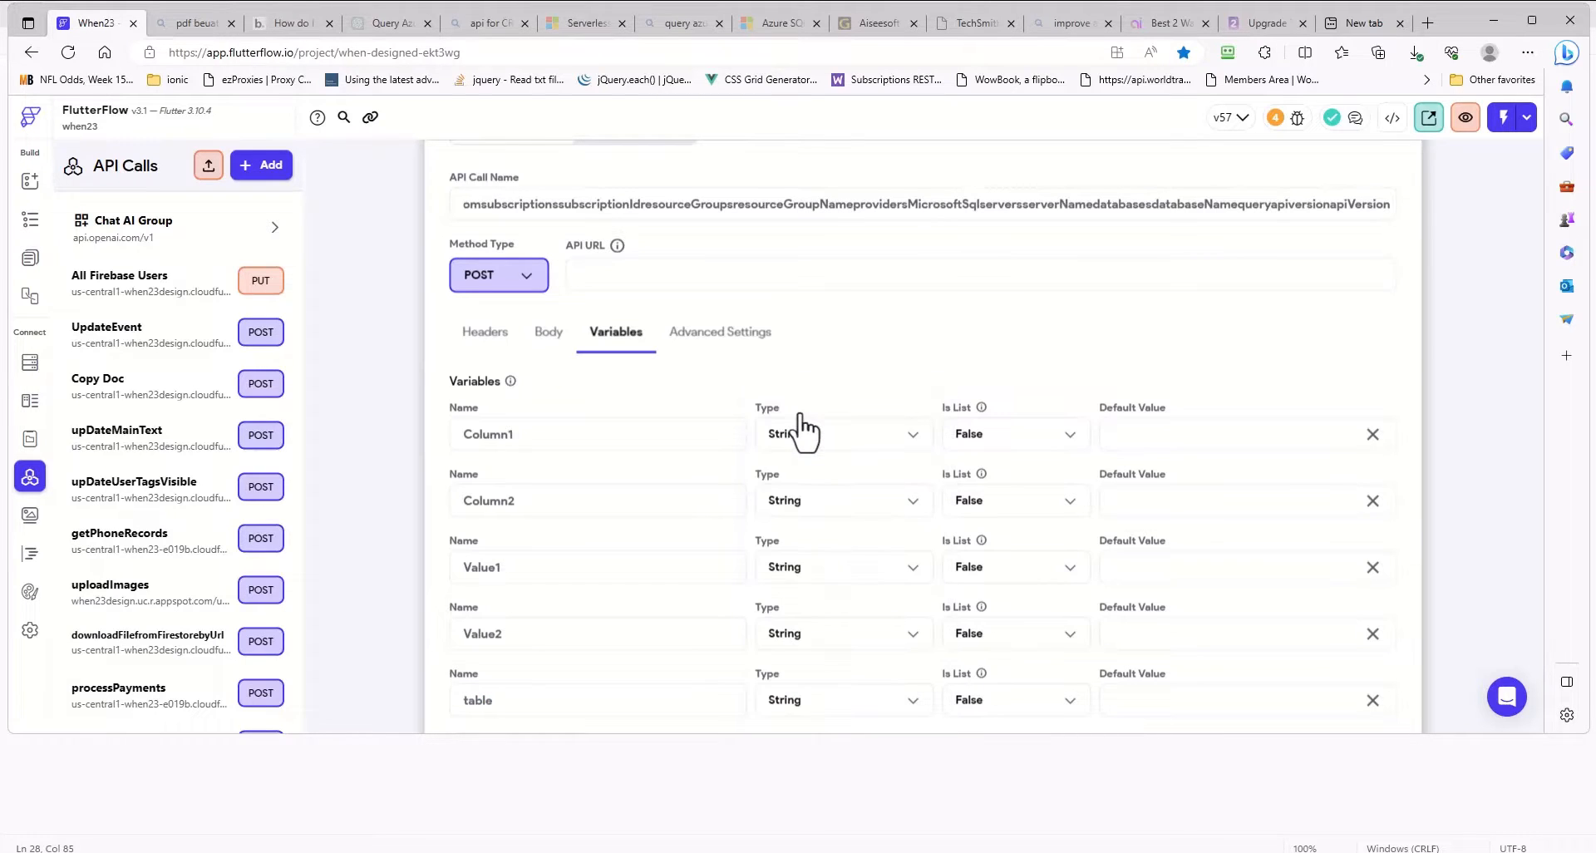
- Replace MyTable in the JSON body's INSERT INTO query with the table variable
left_click(549, 333)
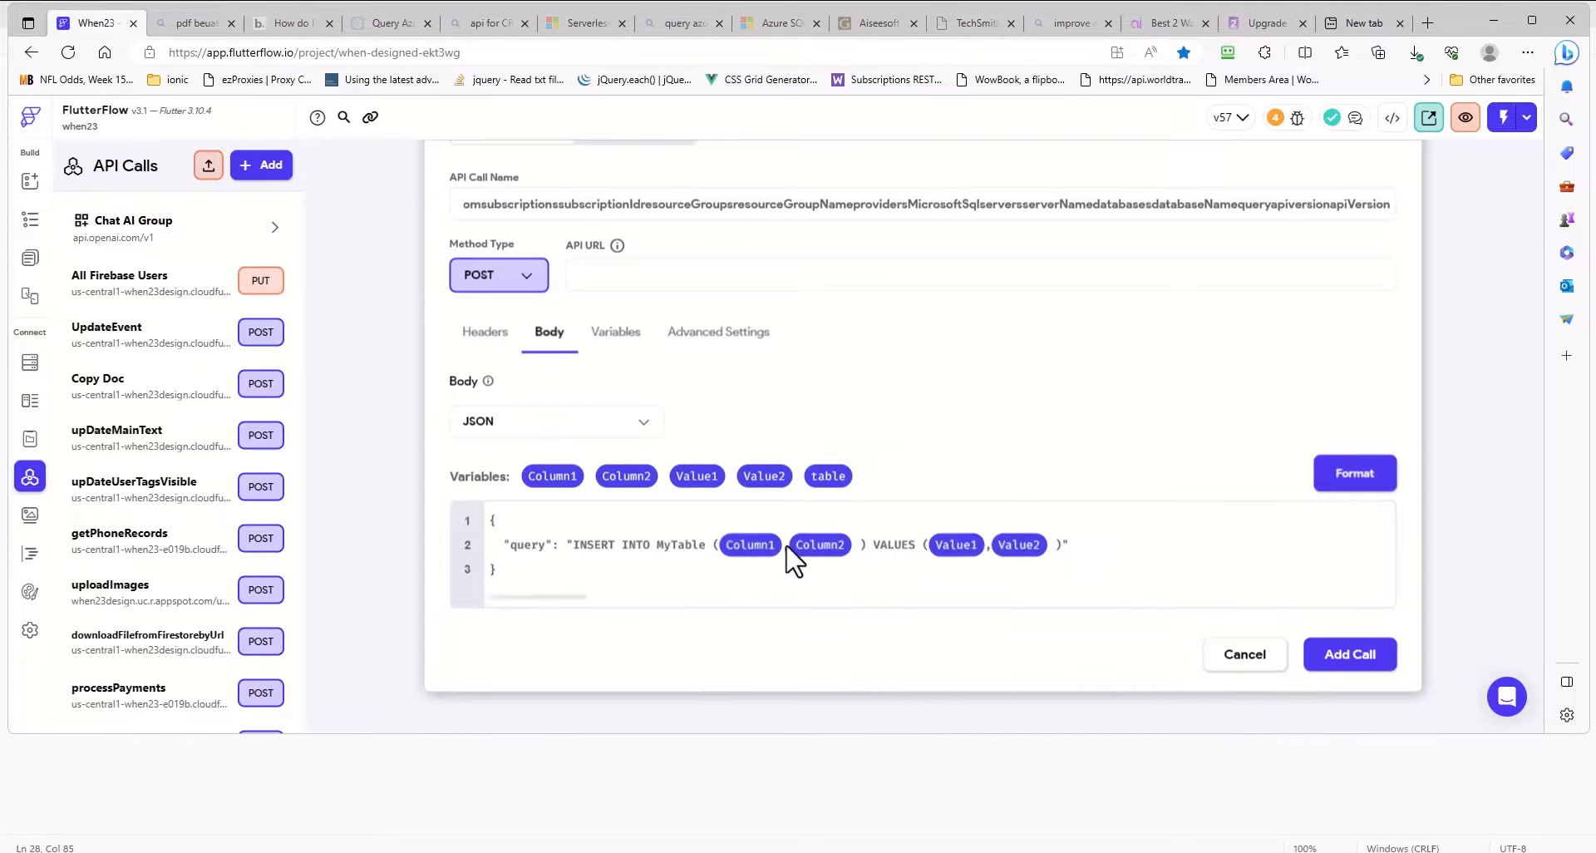
left_click_drag(709, 547, 658, 550)
key("BackSpace")
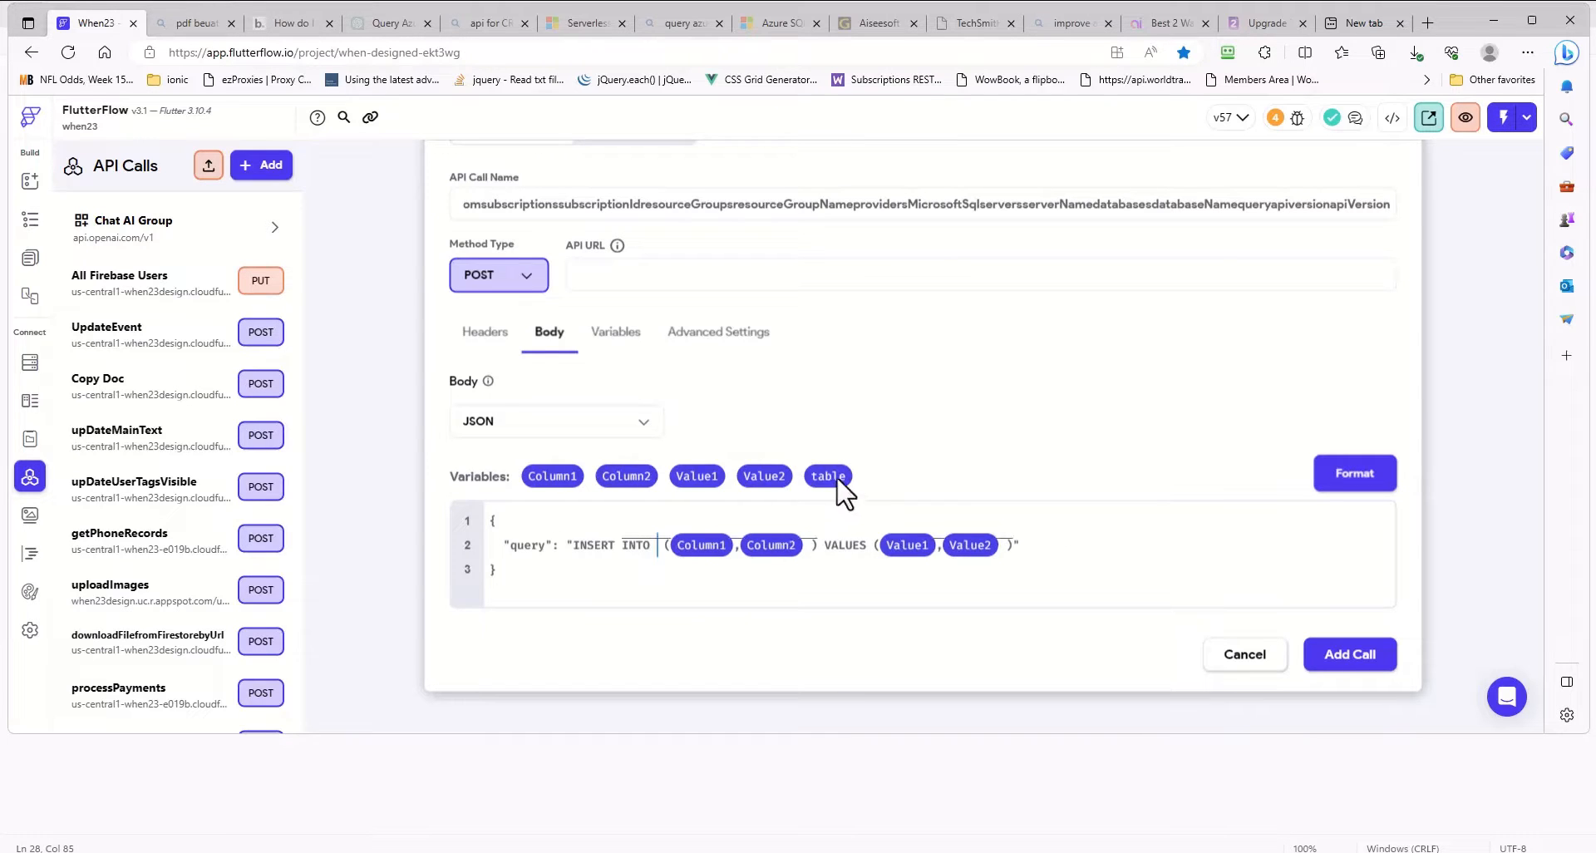
left_click_drag(831, 479, 675, 550)
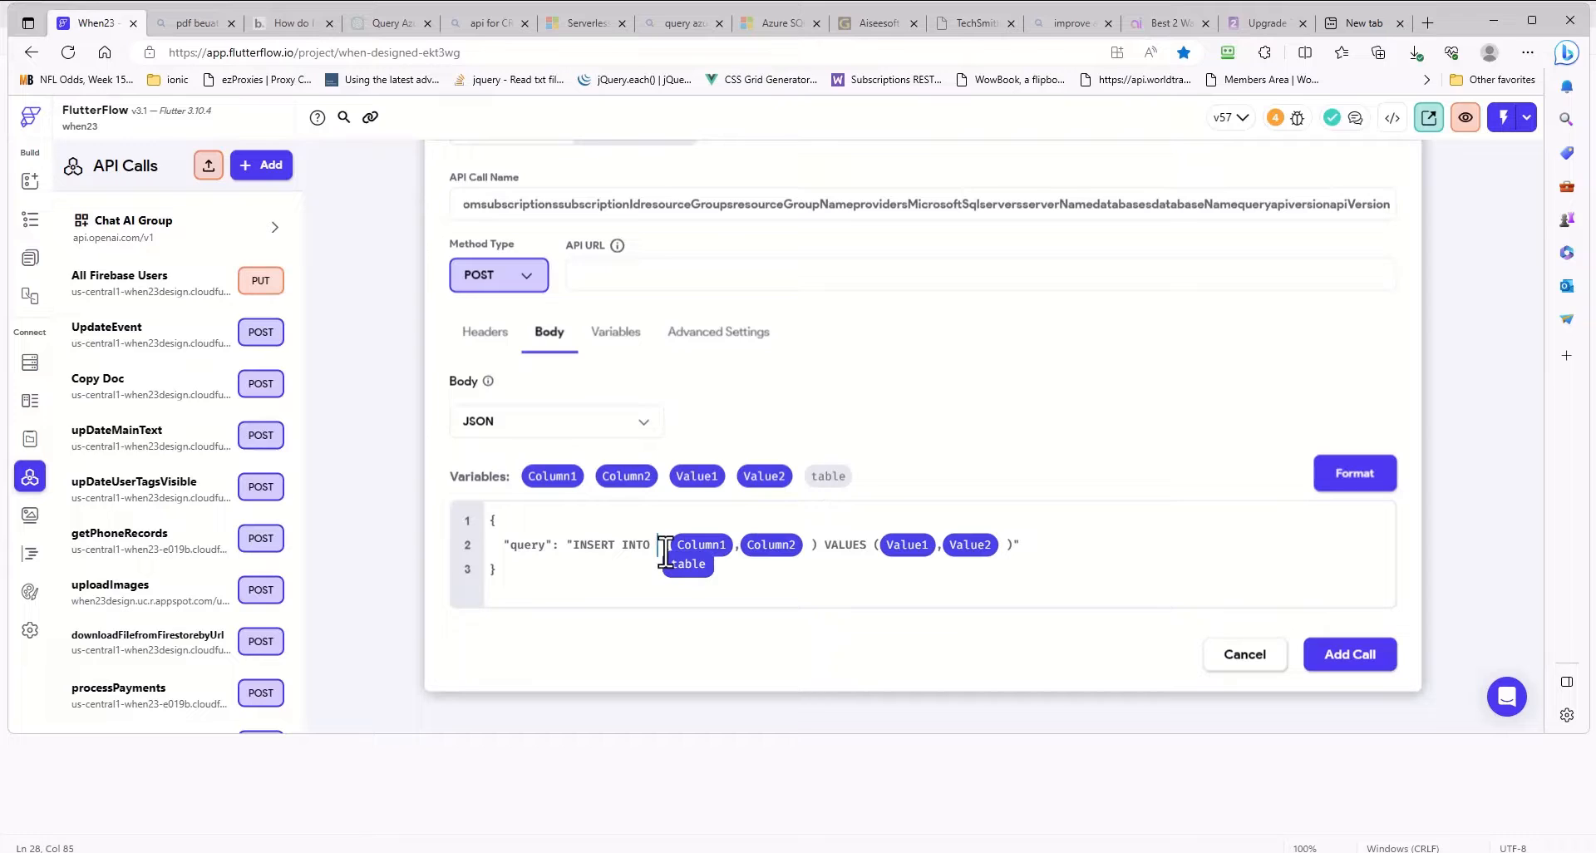
left_click_drag(666, 552, 668, 554)
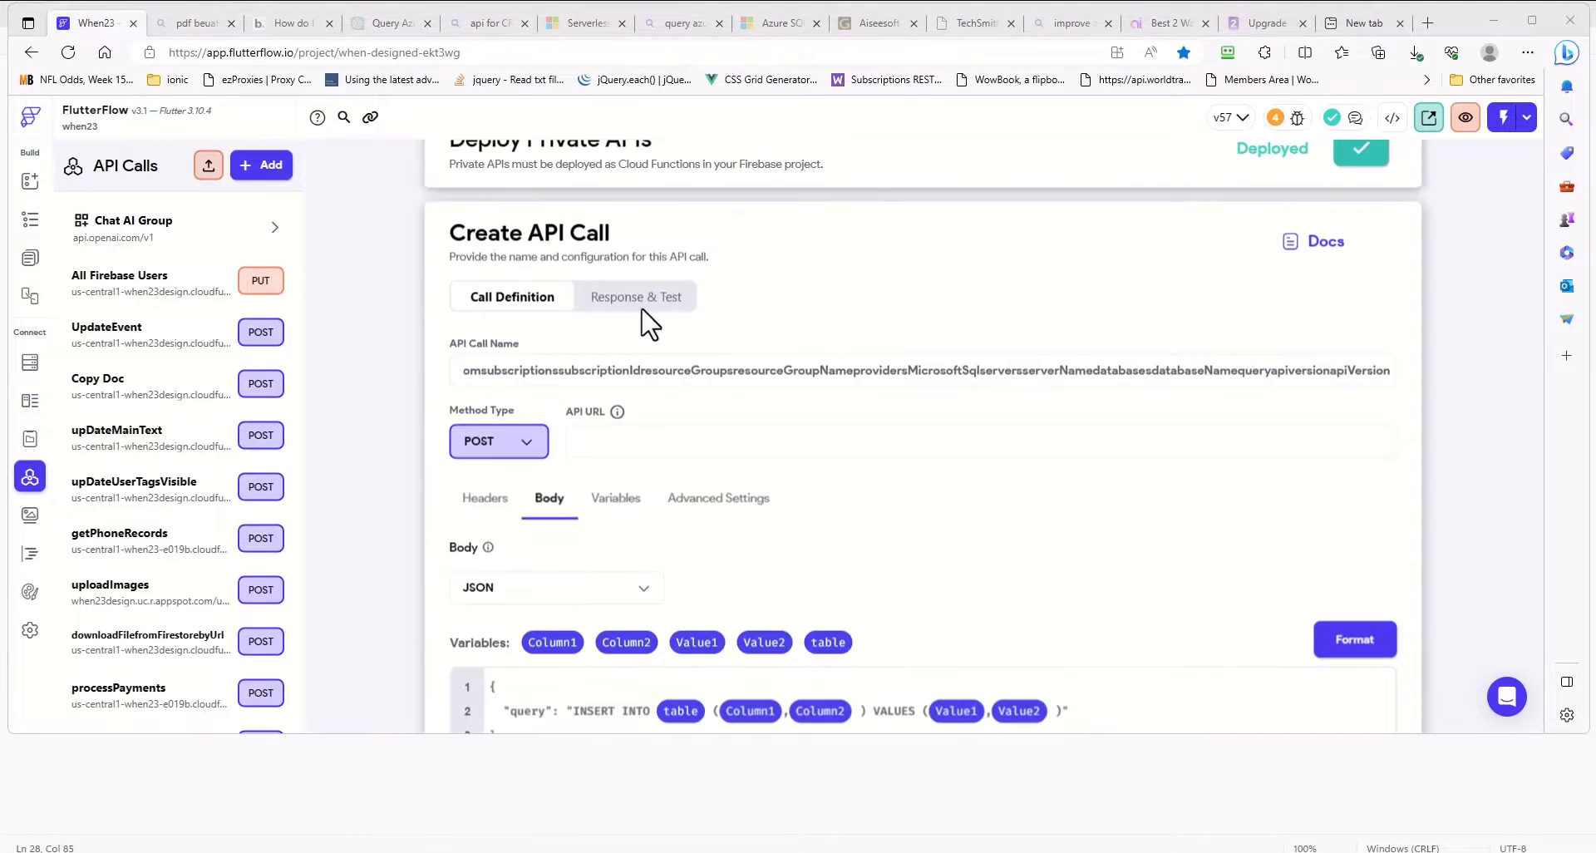
- Move the Azure endpoint text from the API call name into the API URL, leaving the name empty
left_click(617, 374)
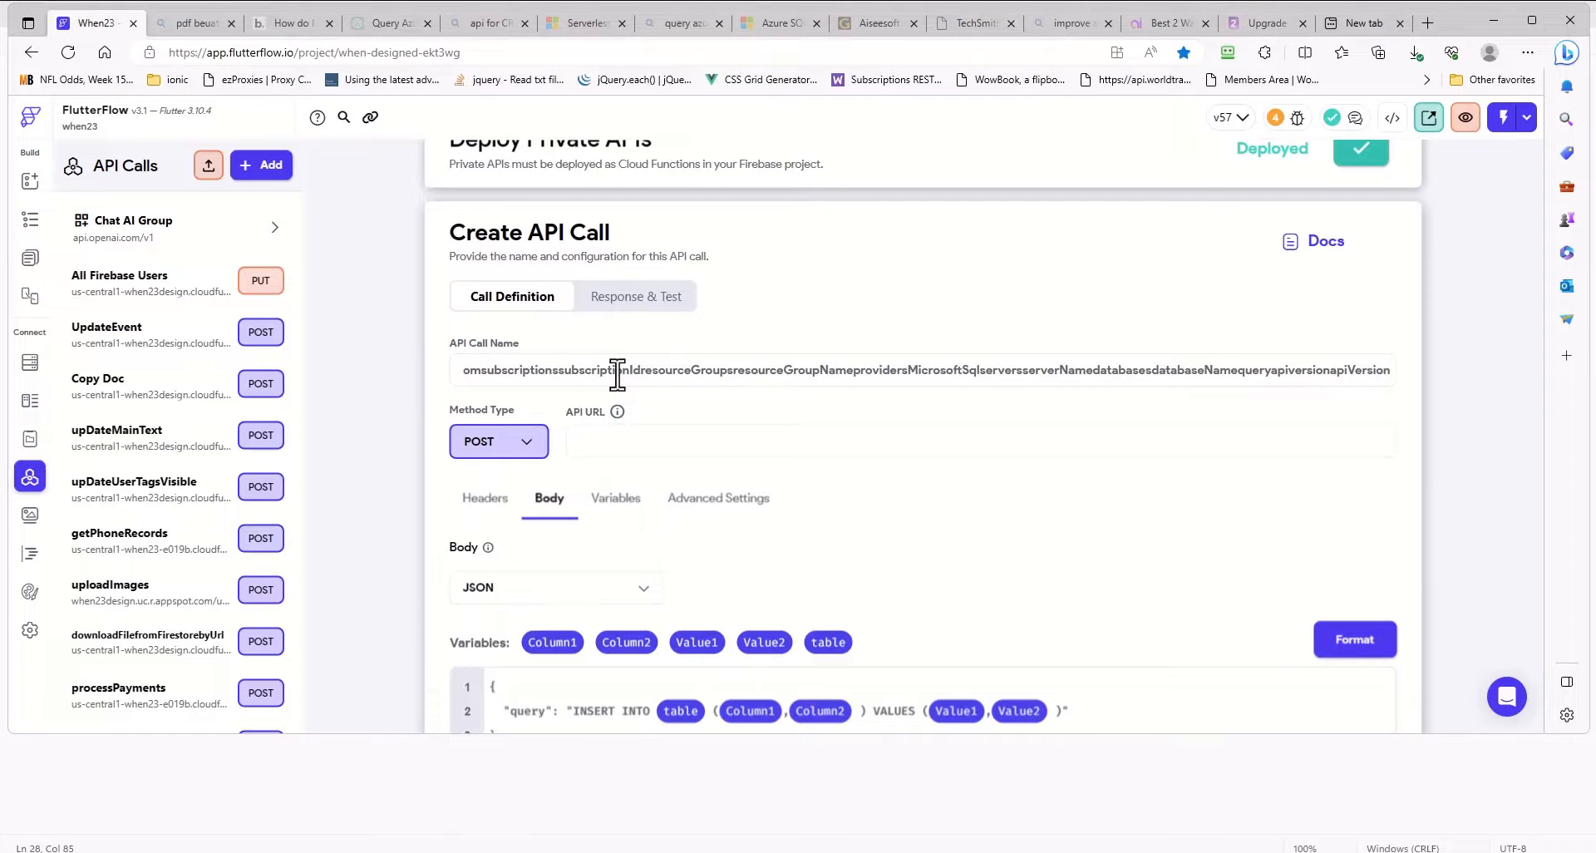
key("ctrl+a")
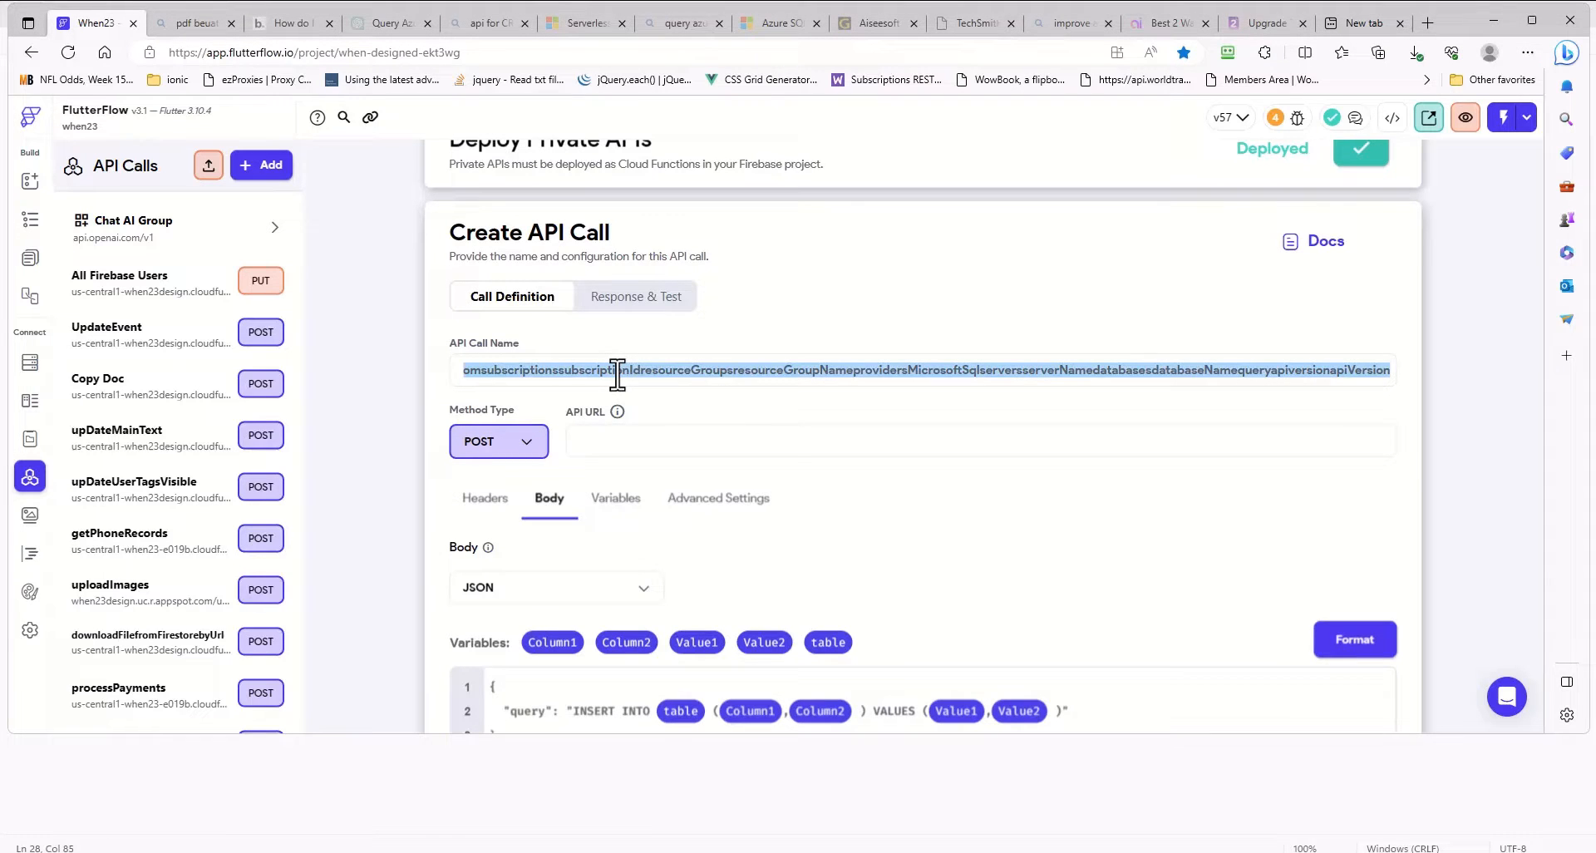
key("BackSpace")
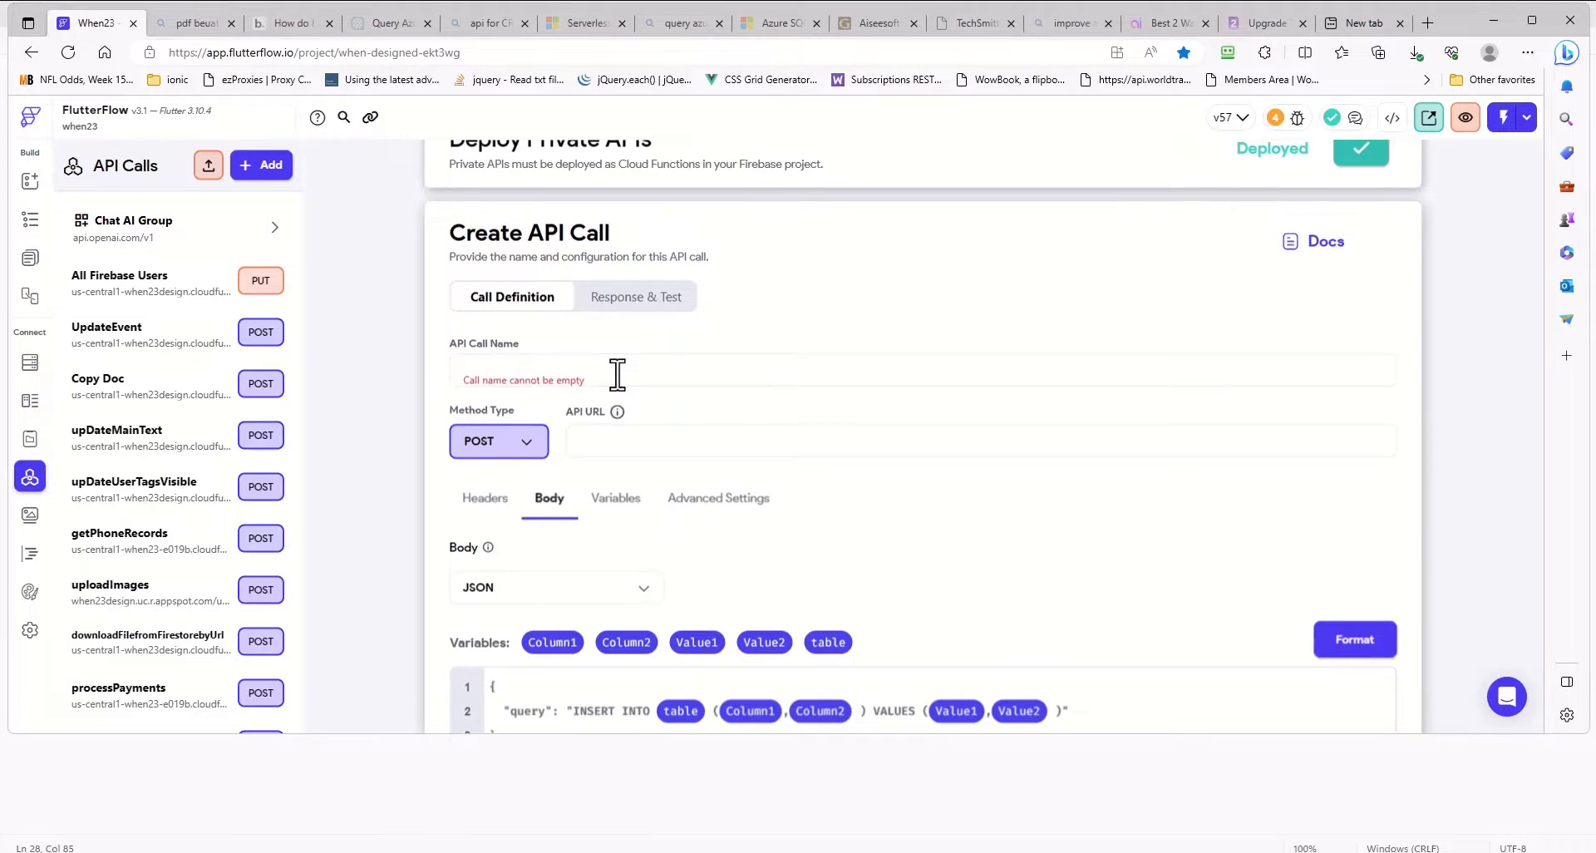
left_click(604, 441)
key("ctrl+v")
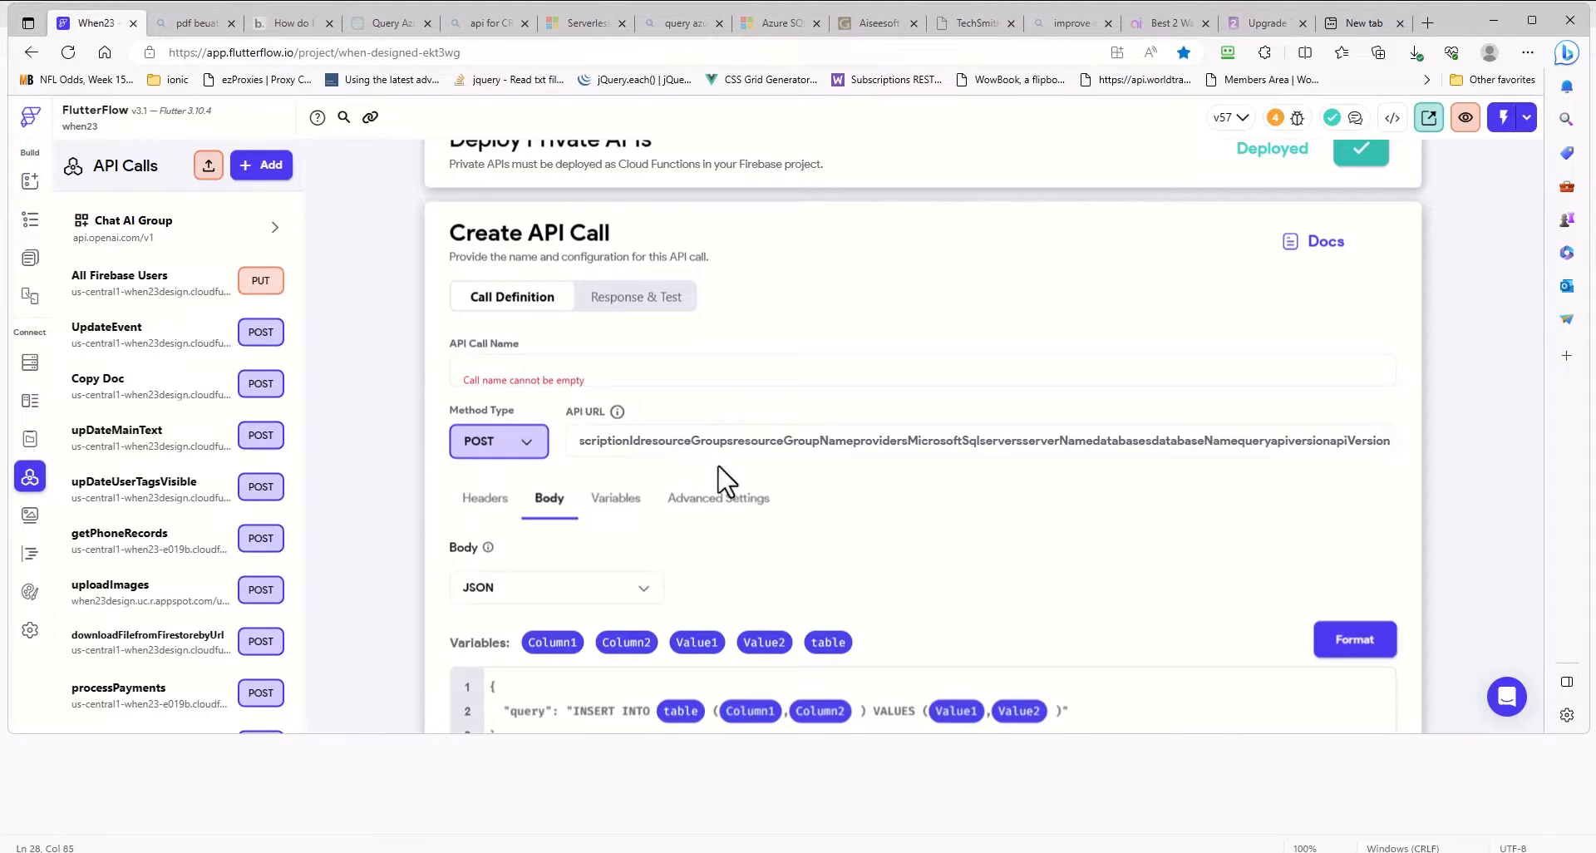
- Name the API call Insert and add it to the project
left_click(590, 381)
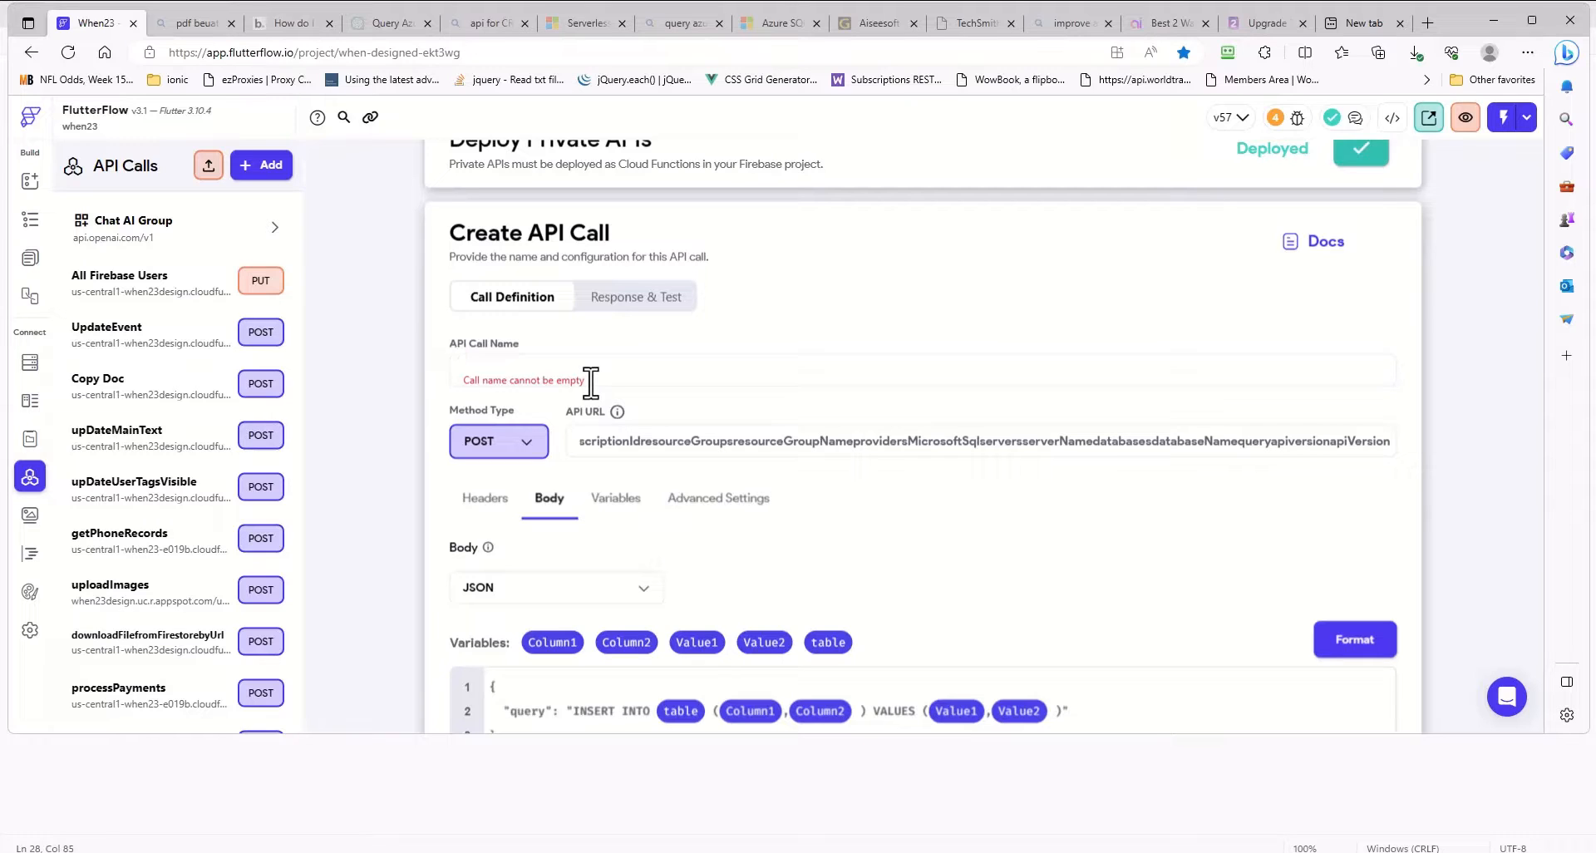
type("Insert")
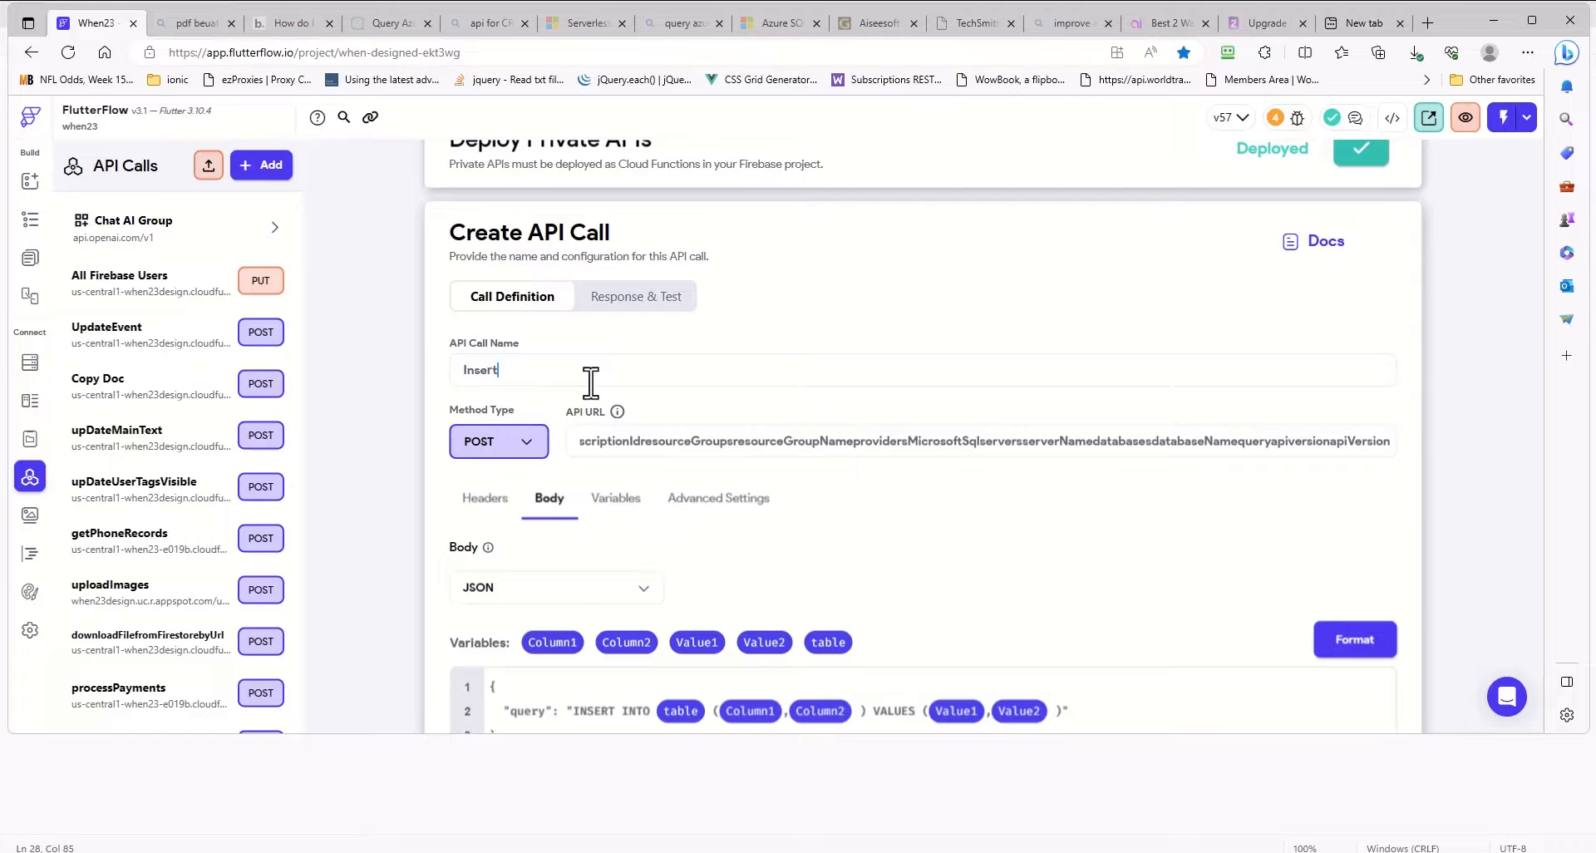
scroll(815, 453, "down", 2)
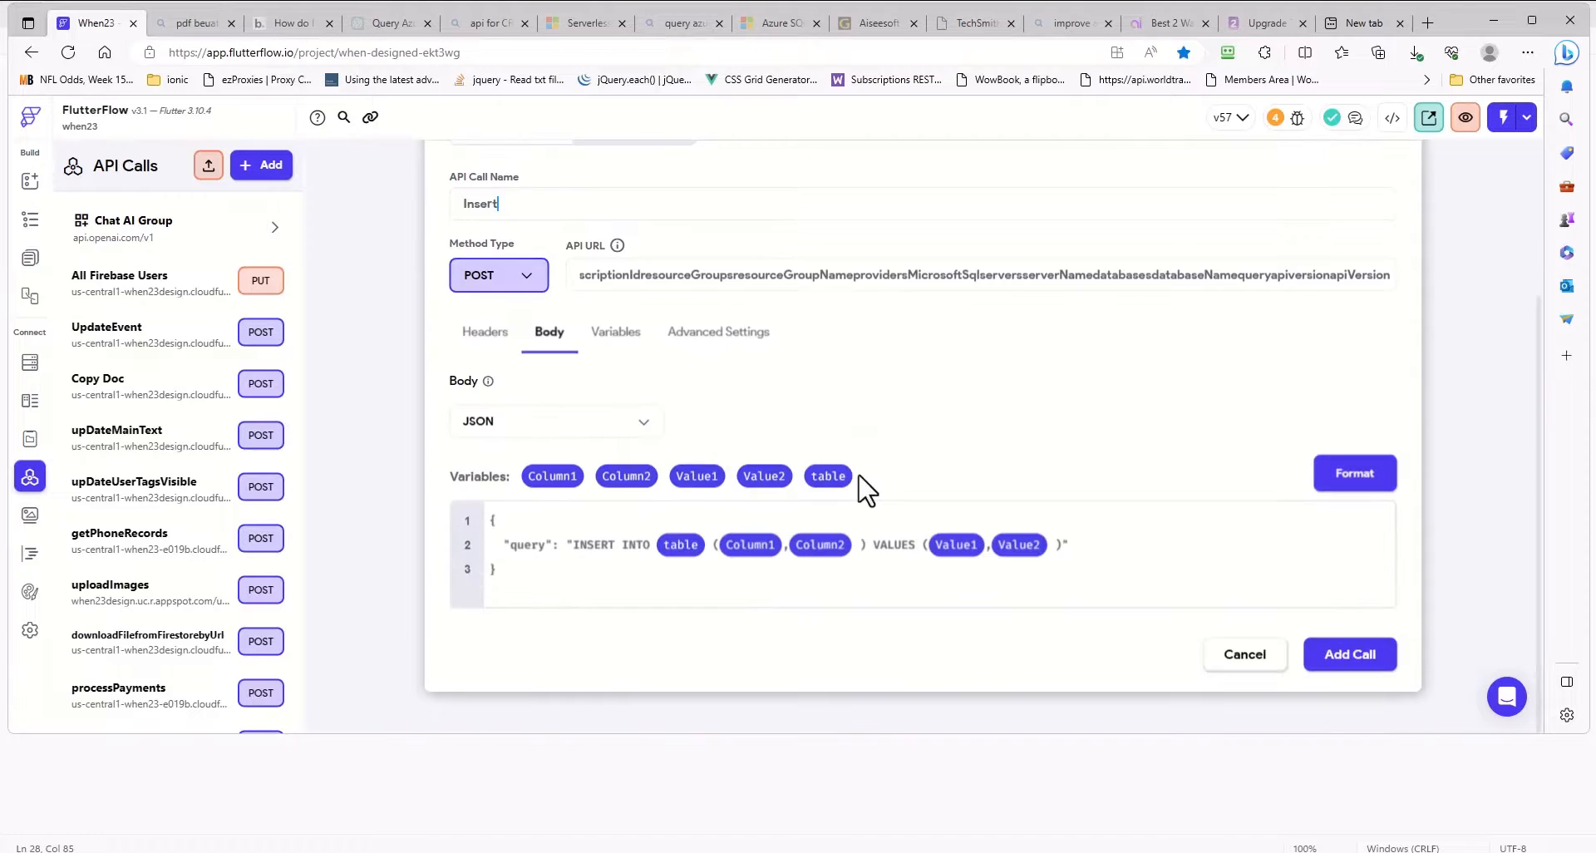
left_click(1353, 669)
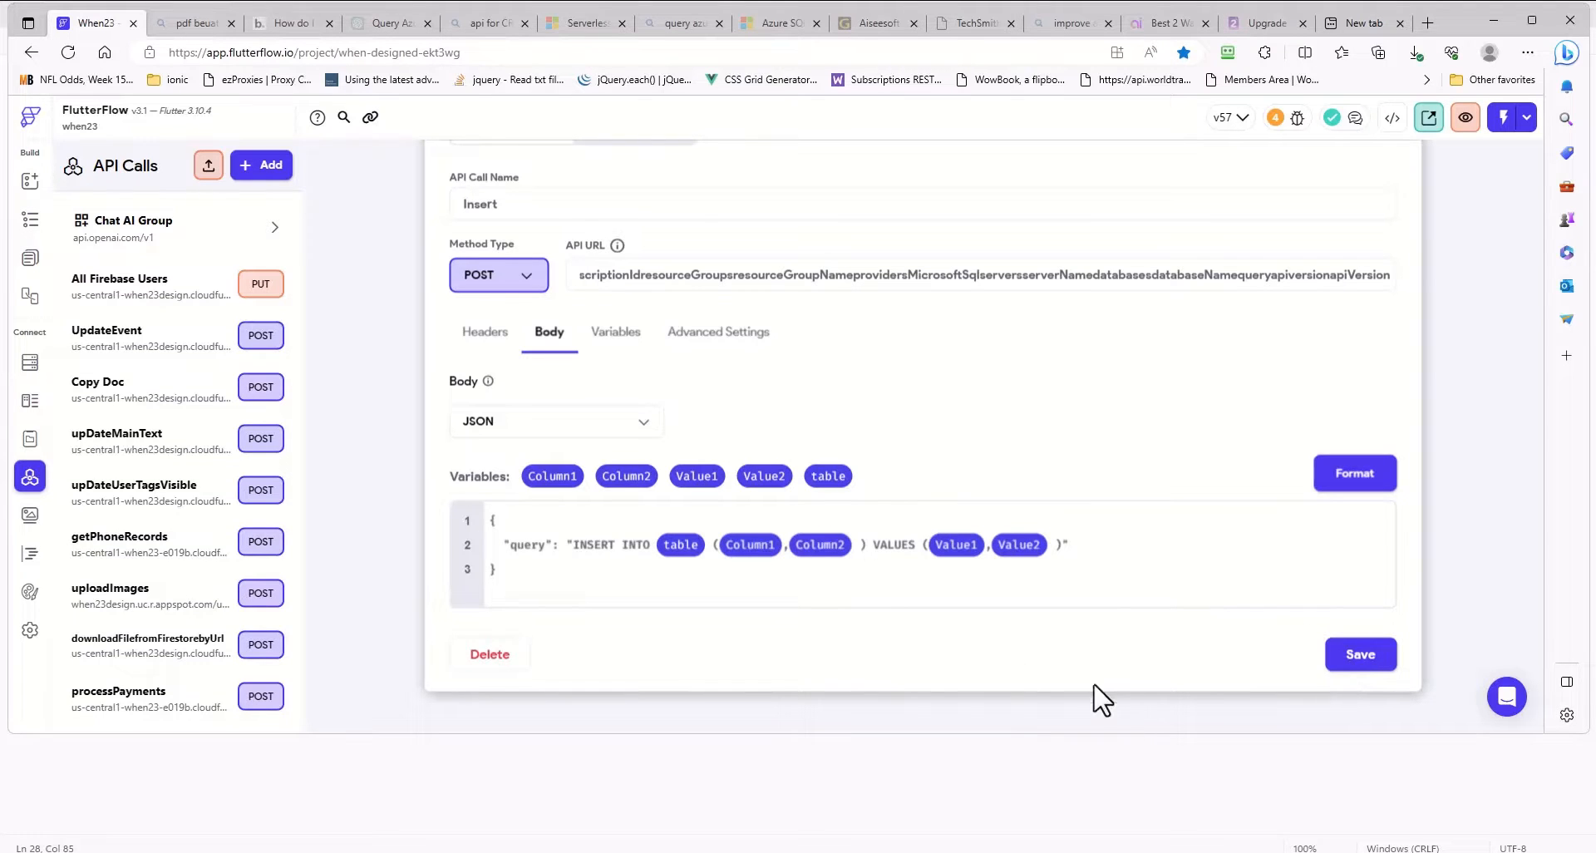
- In the Insert call's response and test settings, set the test values of Column1 and table to customer
scroll(968, 532, "up", 1)
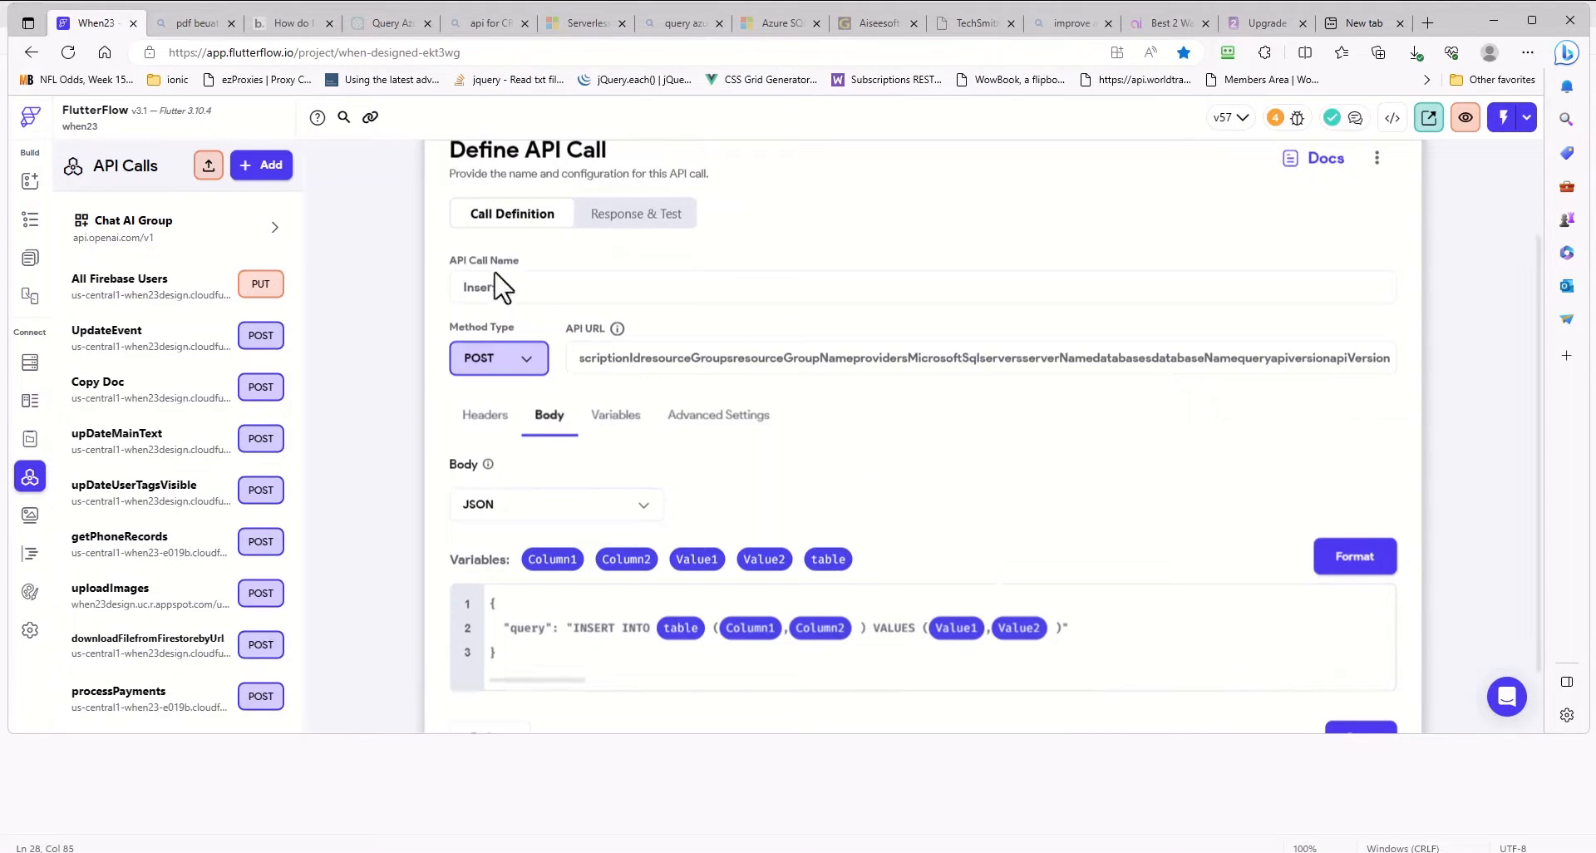
scroll(218, 541, "down", 3)
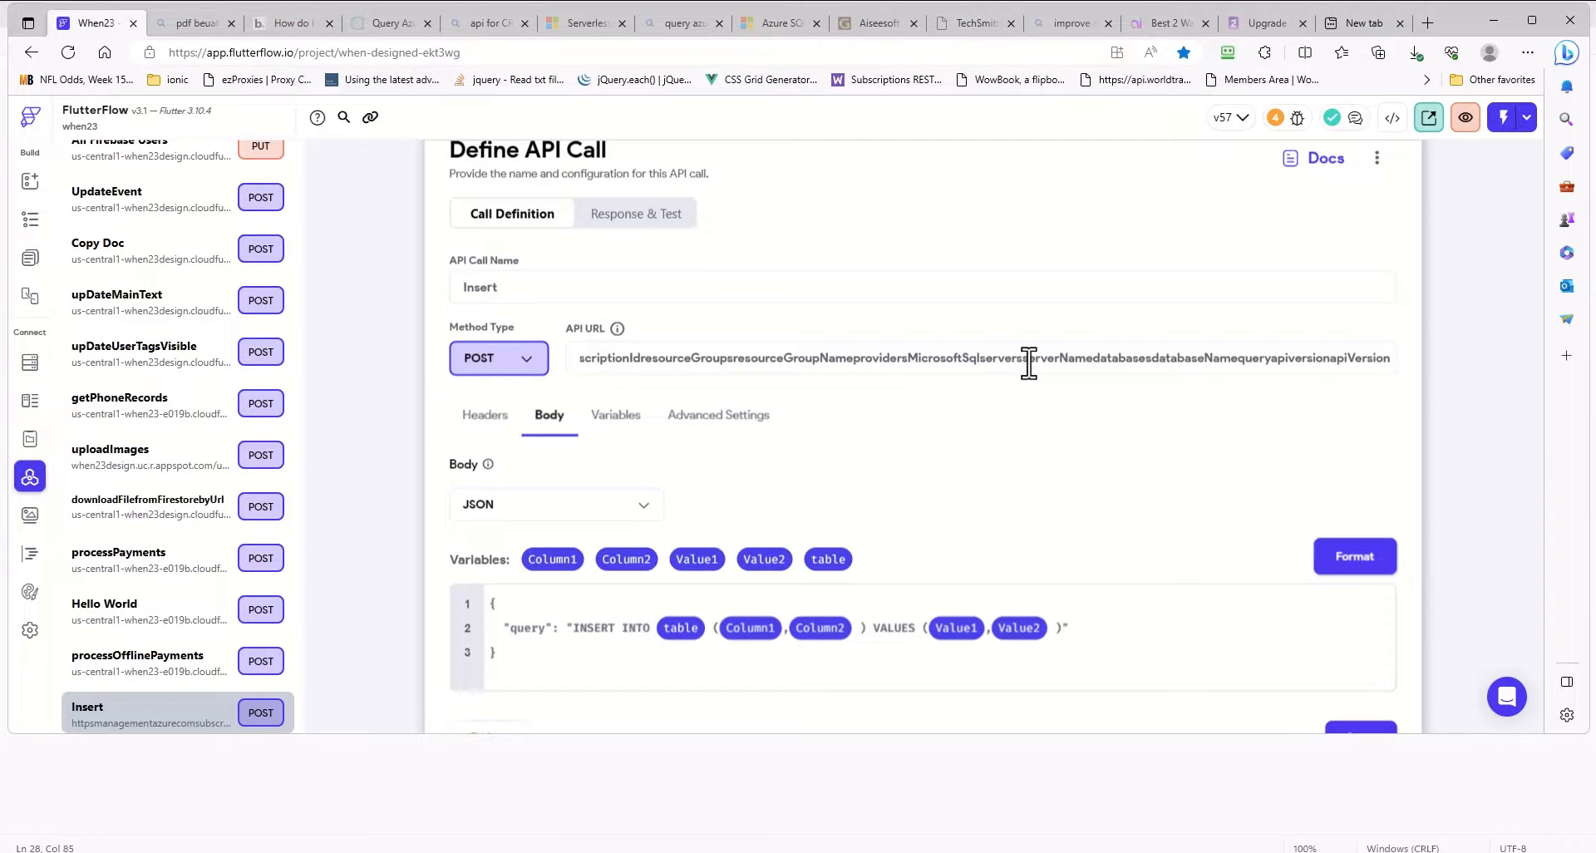
left_click(630, 218)
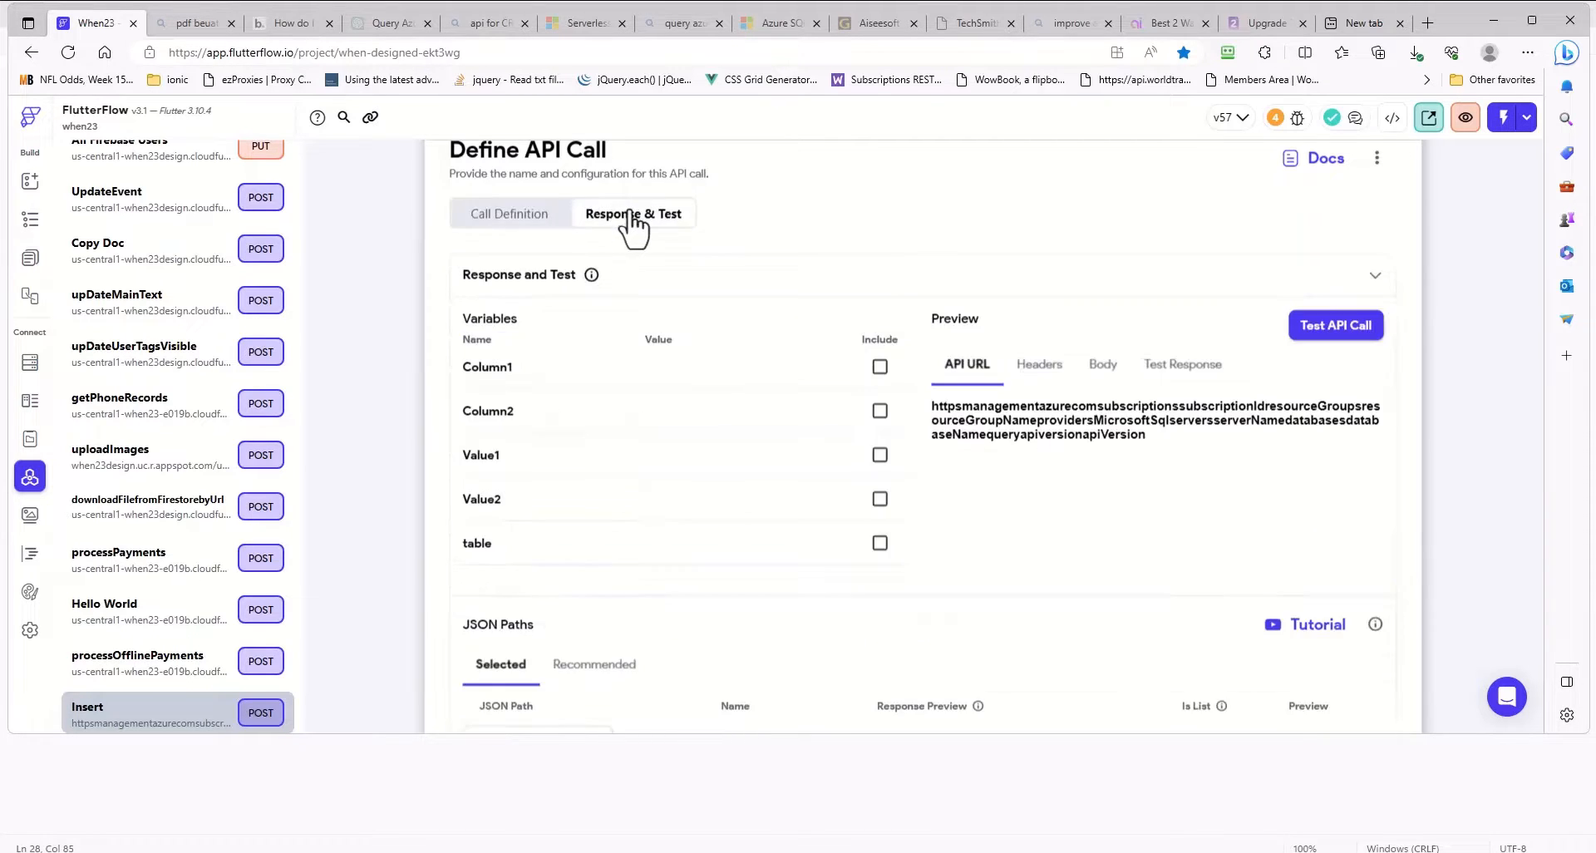
left_click(681, 376)
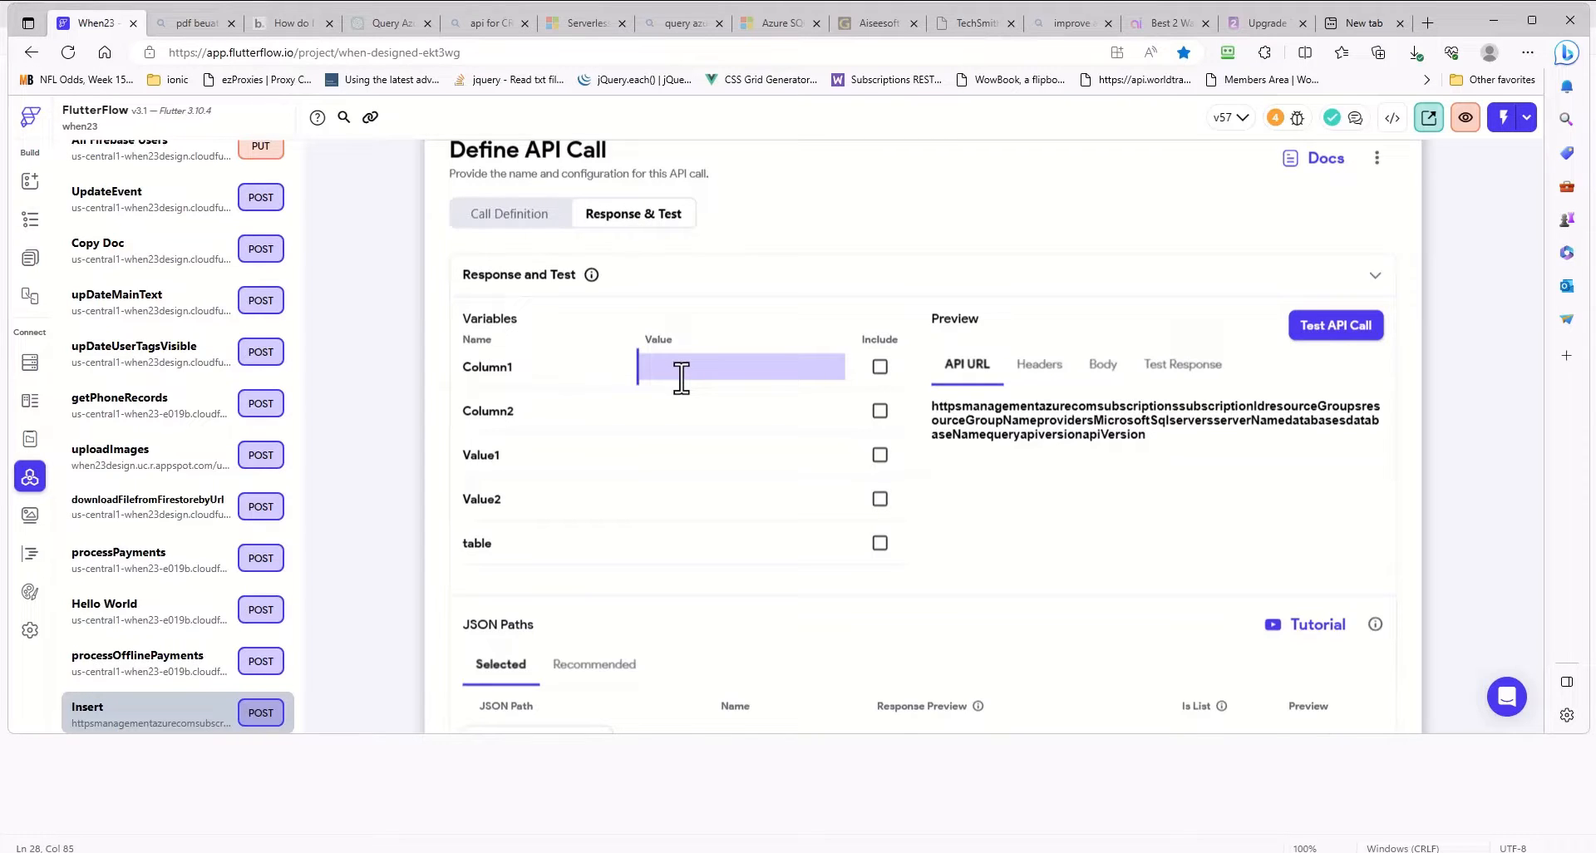
type("customer")
left_click(697, 411)
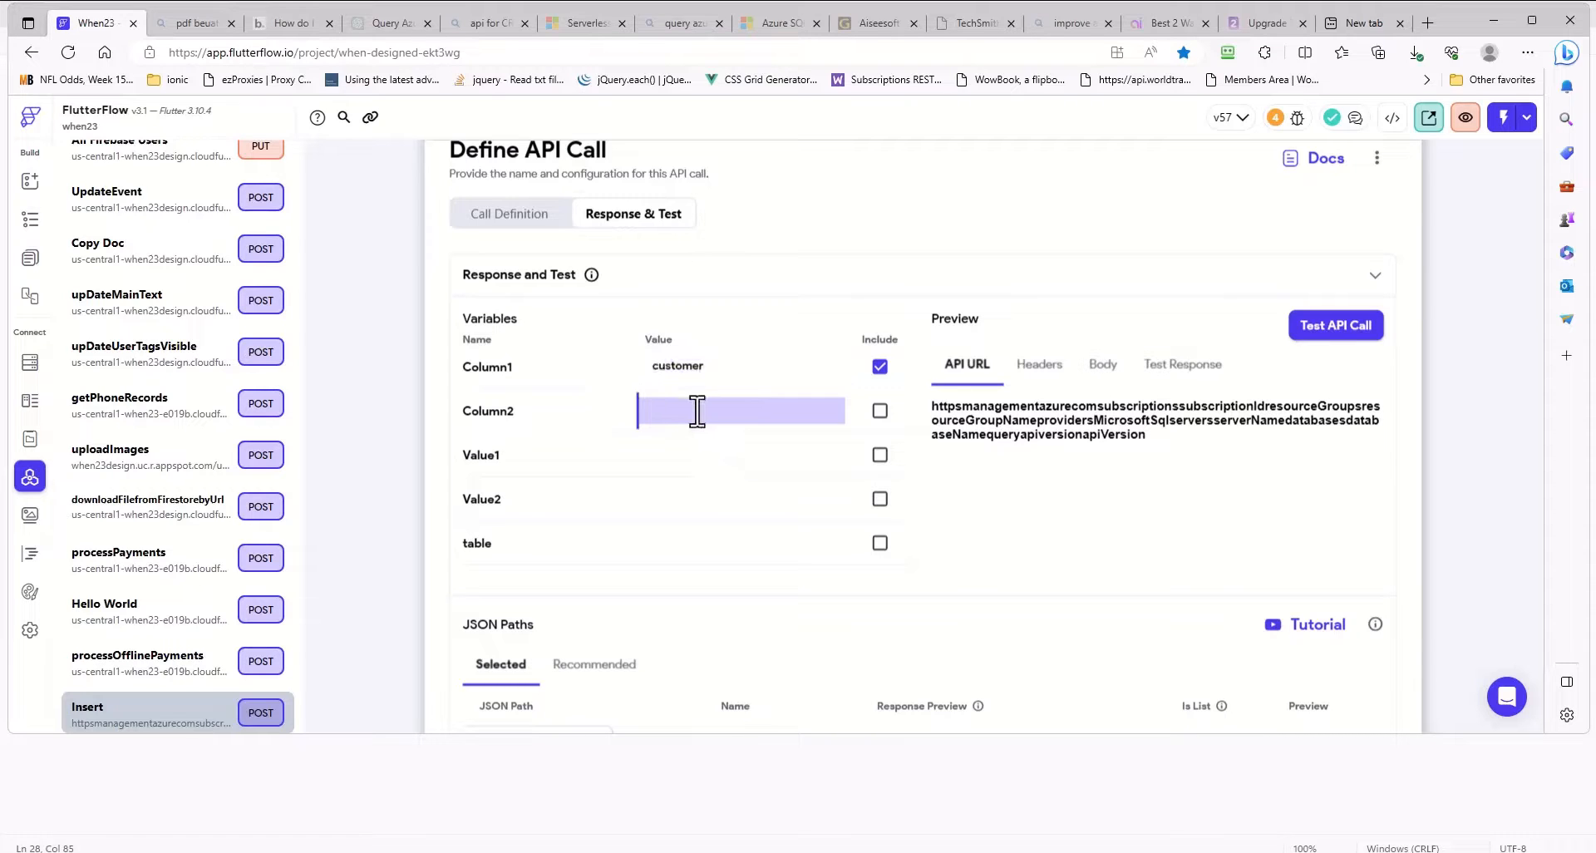
left_click(664, 545)
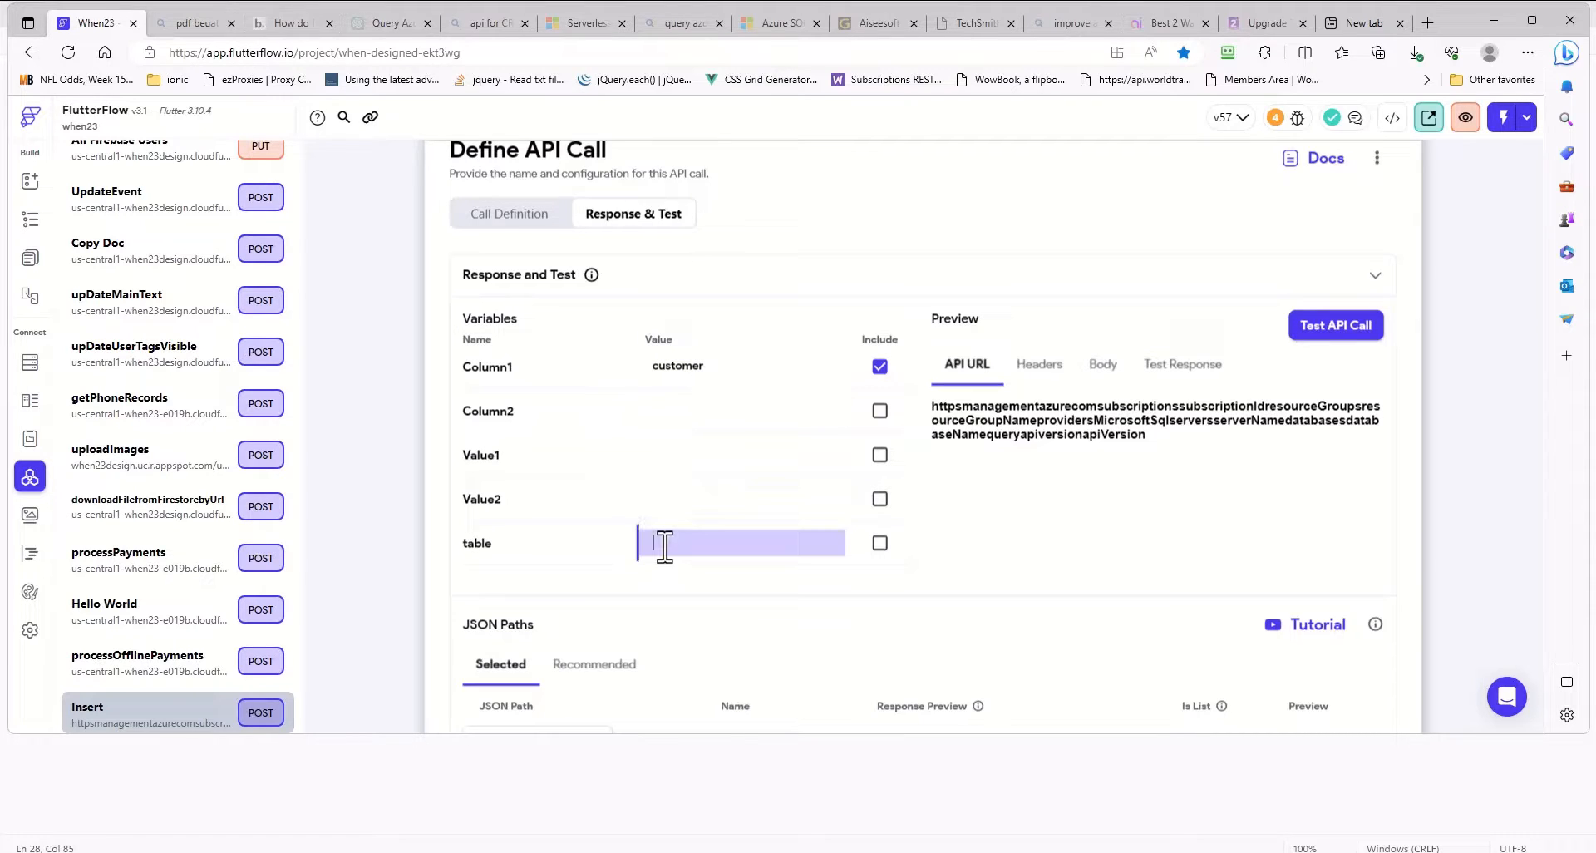
type("customer")
- Set the test value of Column1 to age and that of Column2 to address
double_click(652, 366)
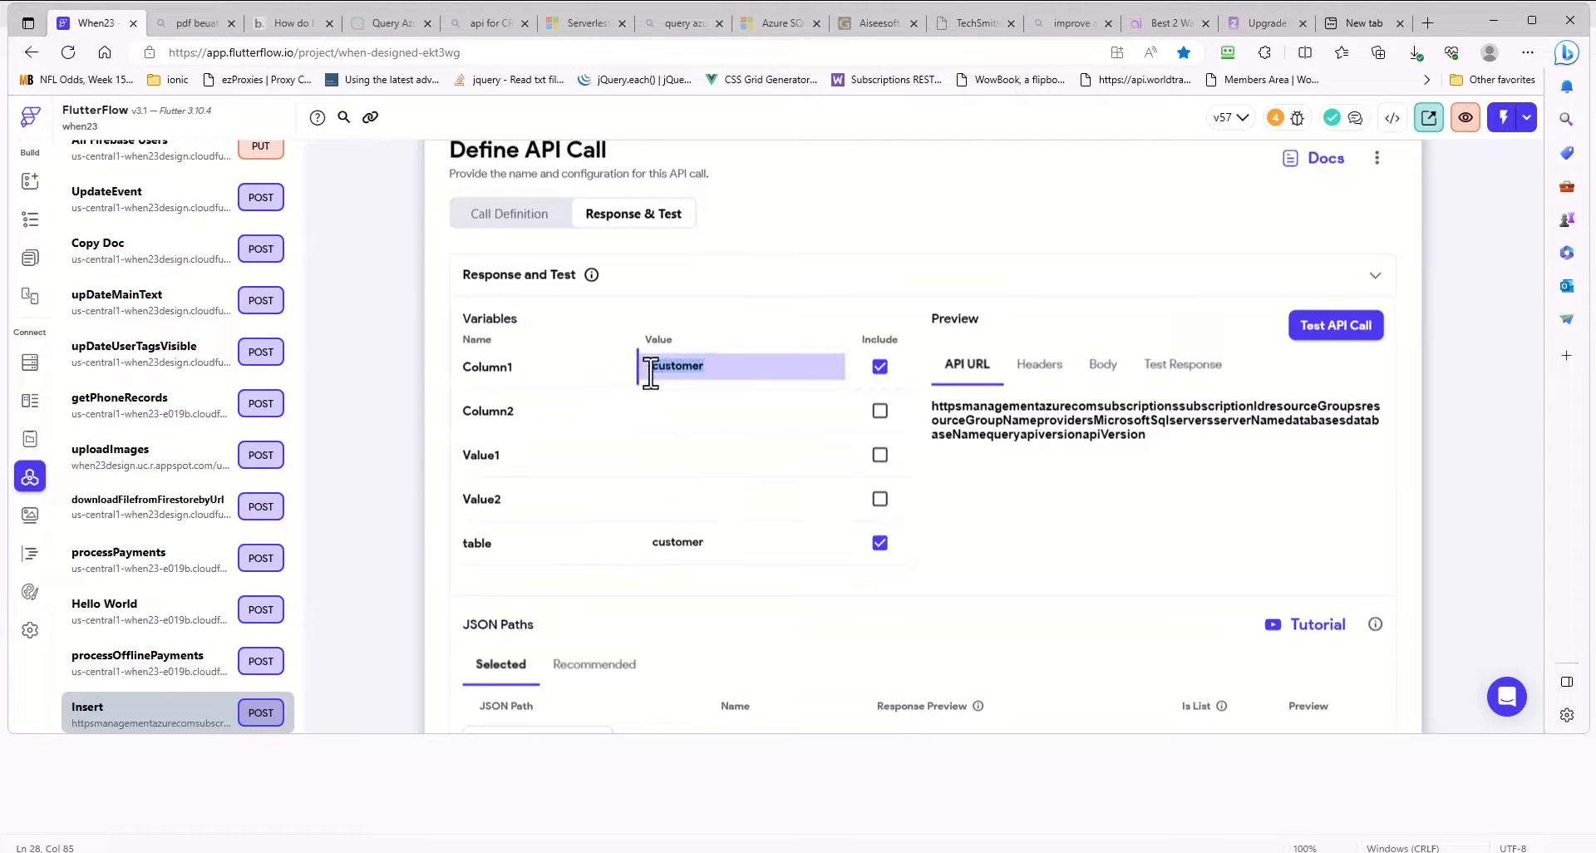
type("age")
left_click(677, 411)
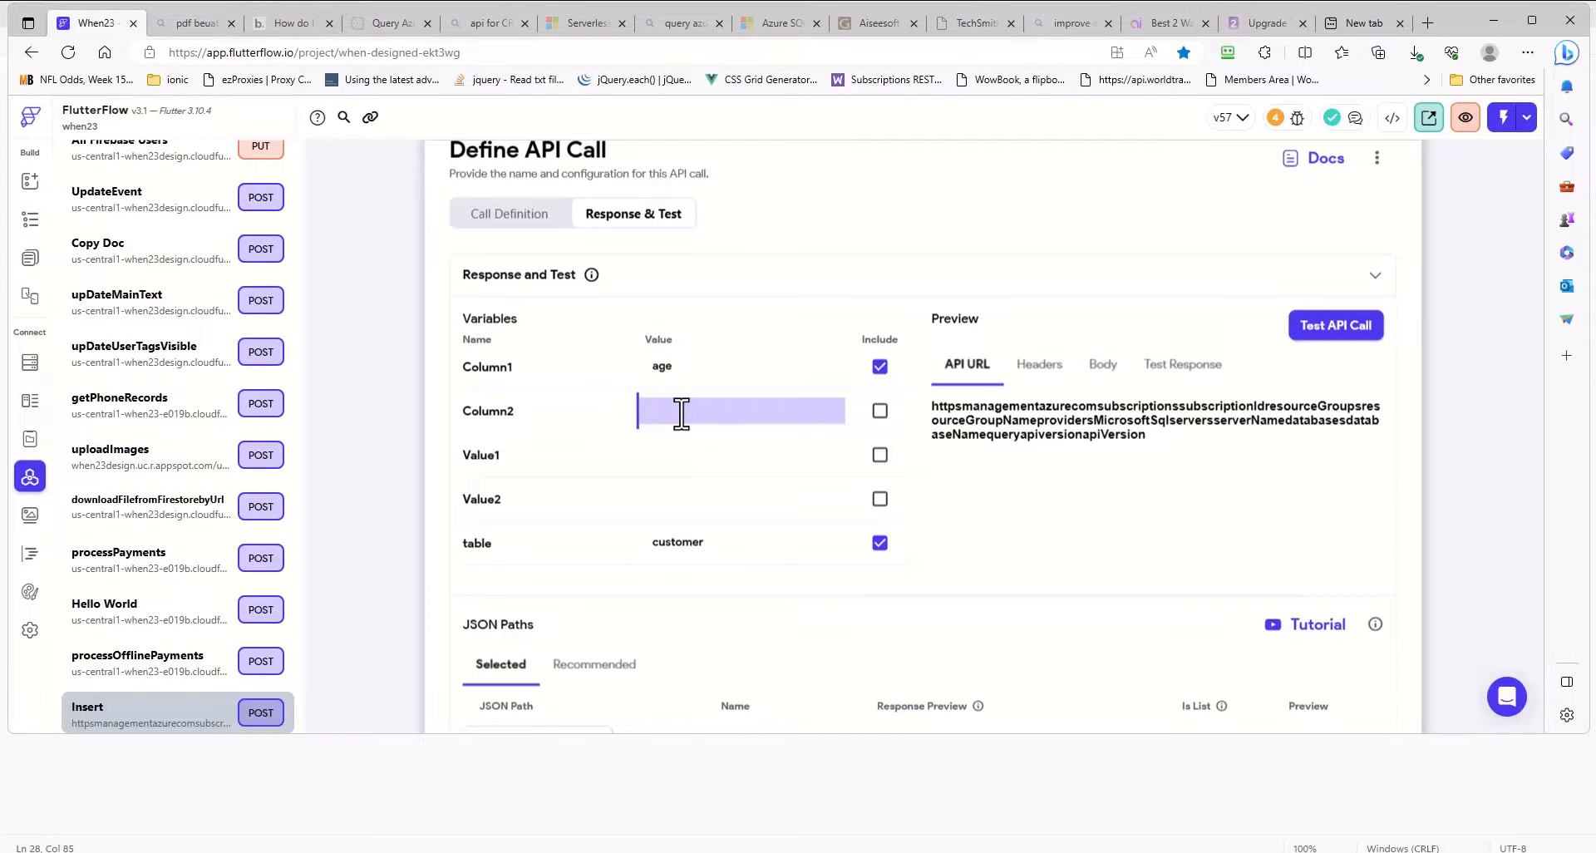
type("address")
- Set the Value1 test value to 31, enter a street address as the Value2 test value, and save the API call
left_click(687, 456)
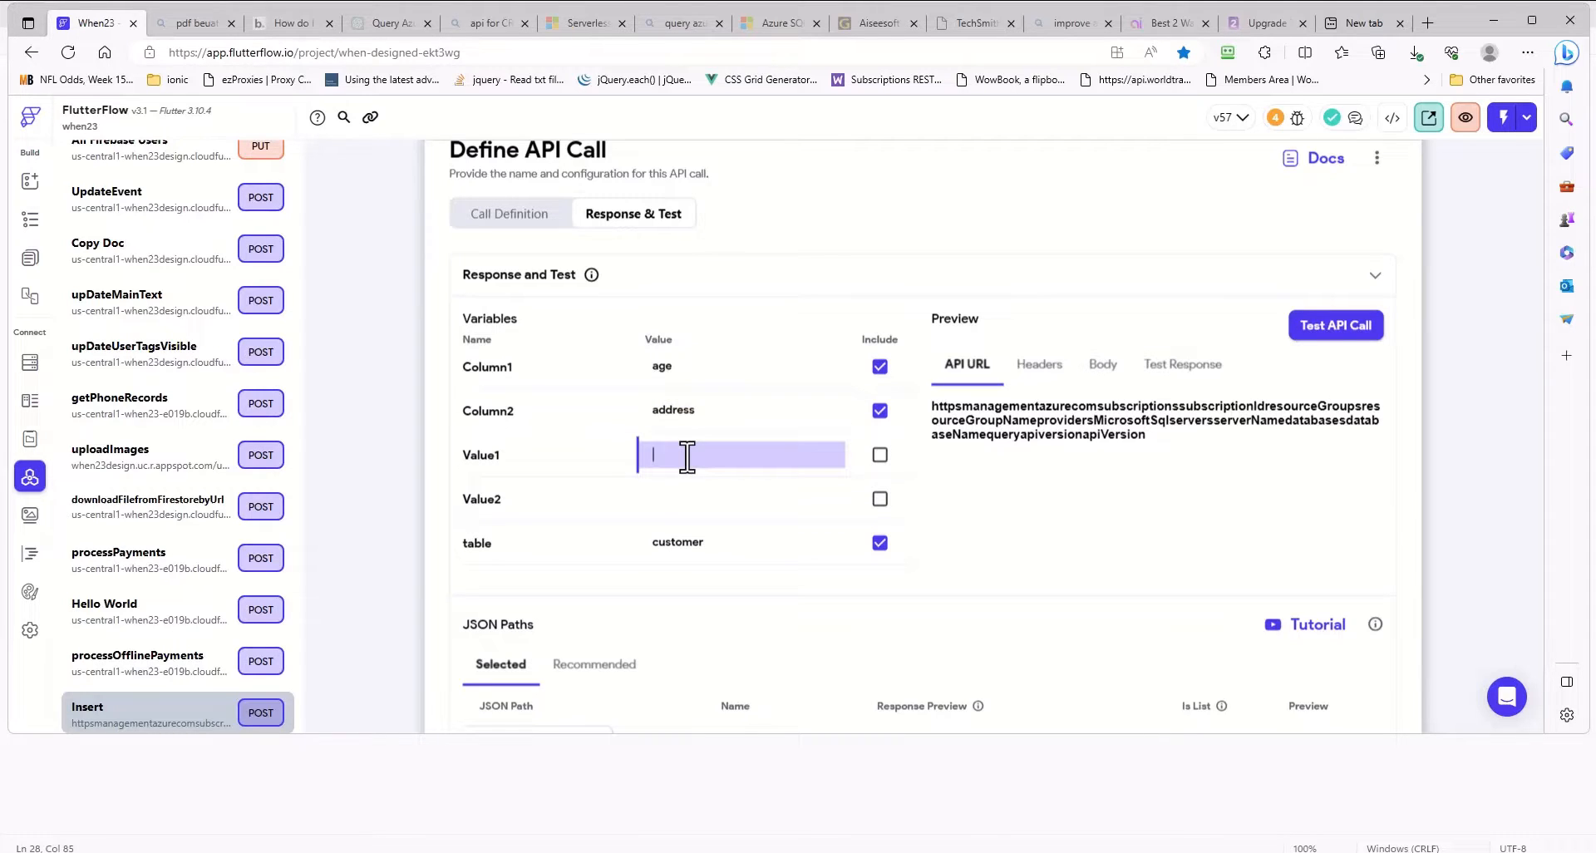
type("31")
left_click(670, 507)
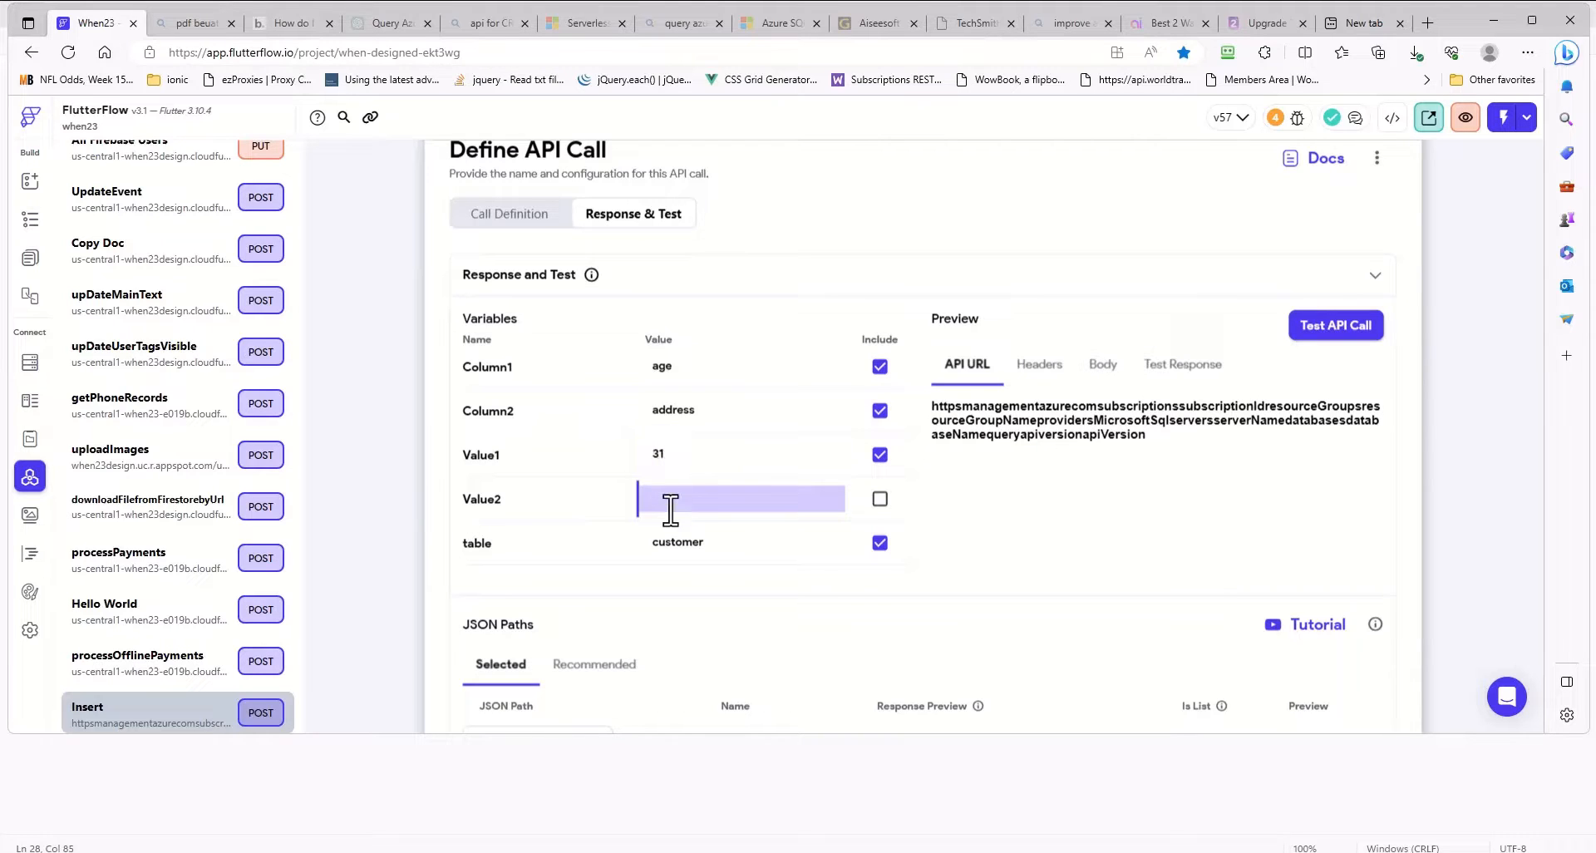
type("12 The Street")
scroll(989, 440, "down", 2)
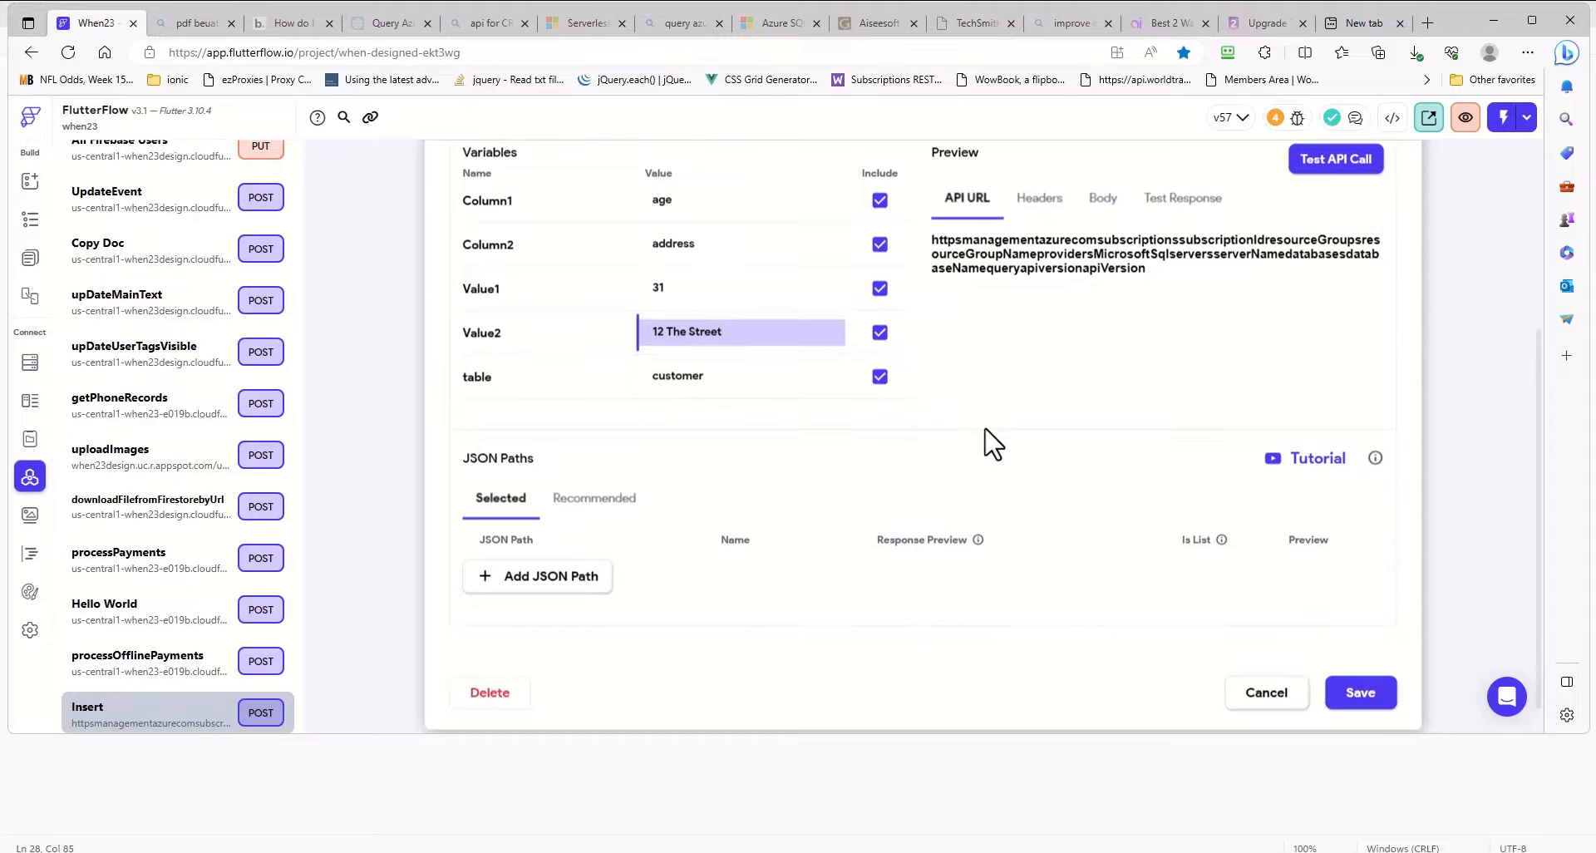
left_click(1355, 697)
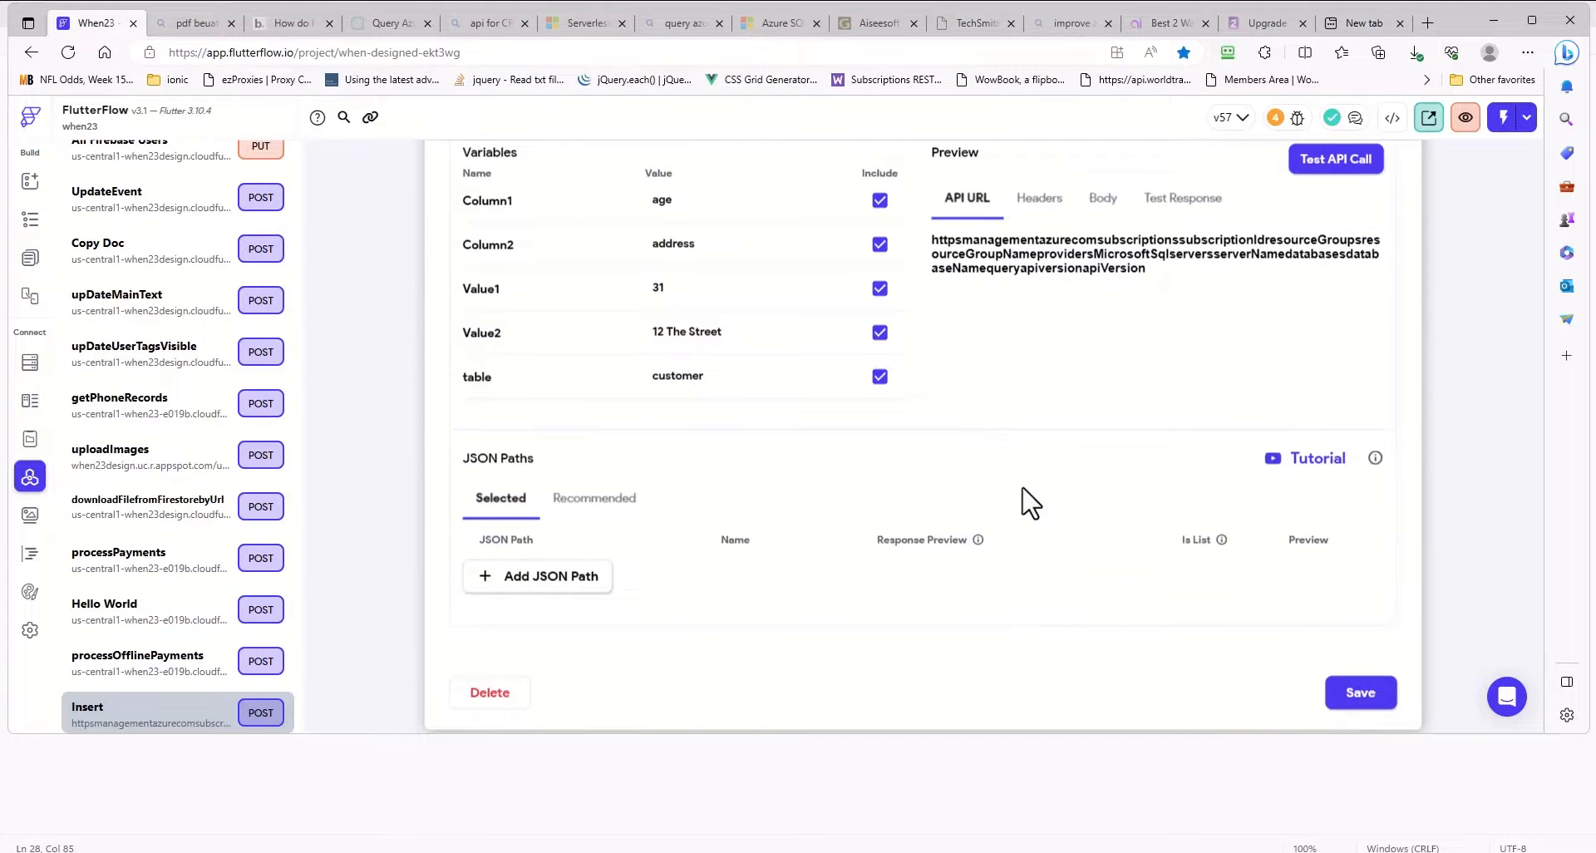
- Review the Insert call's test variables, API URL preview and JSON Paths section
scroll(1031, 503, "up", 3)
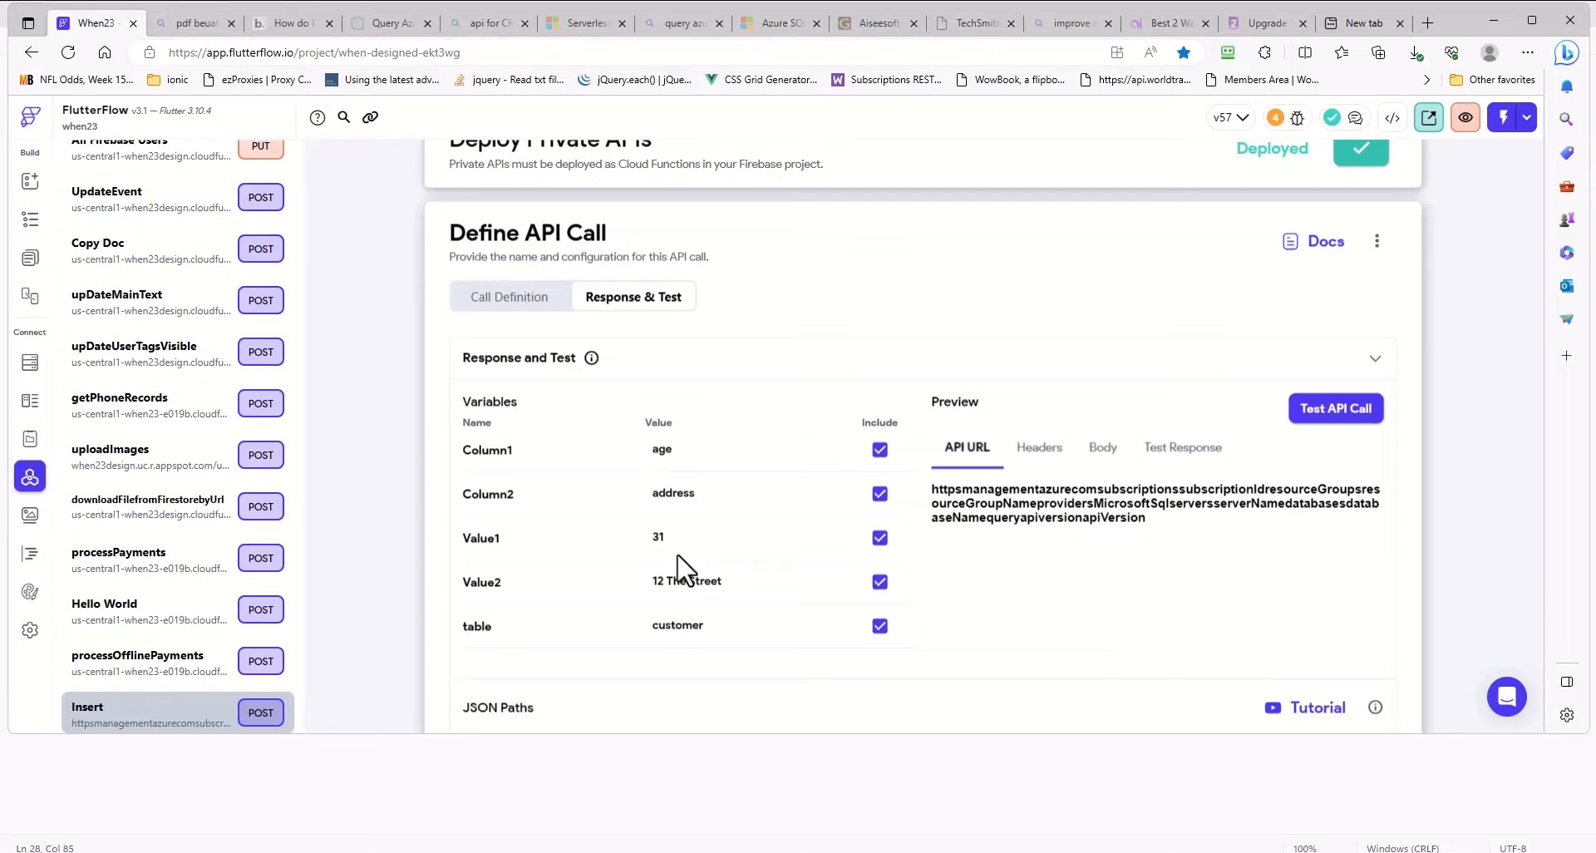
scroll(1347, 428, "down", 1)
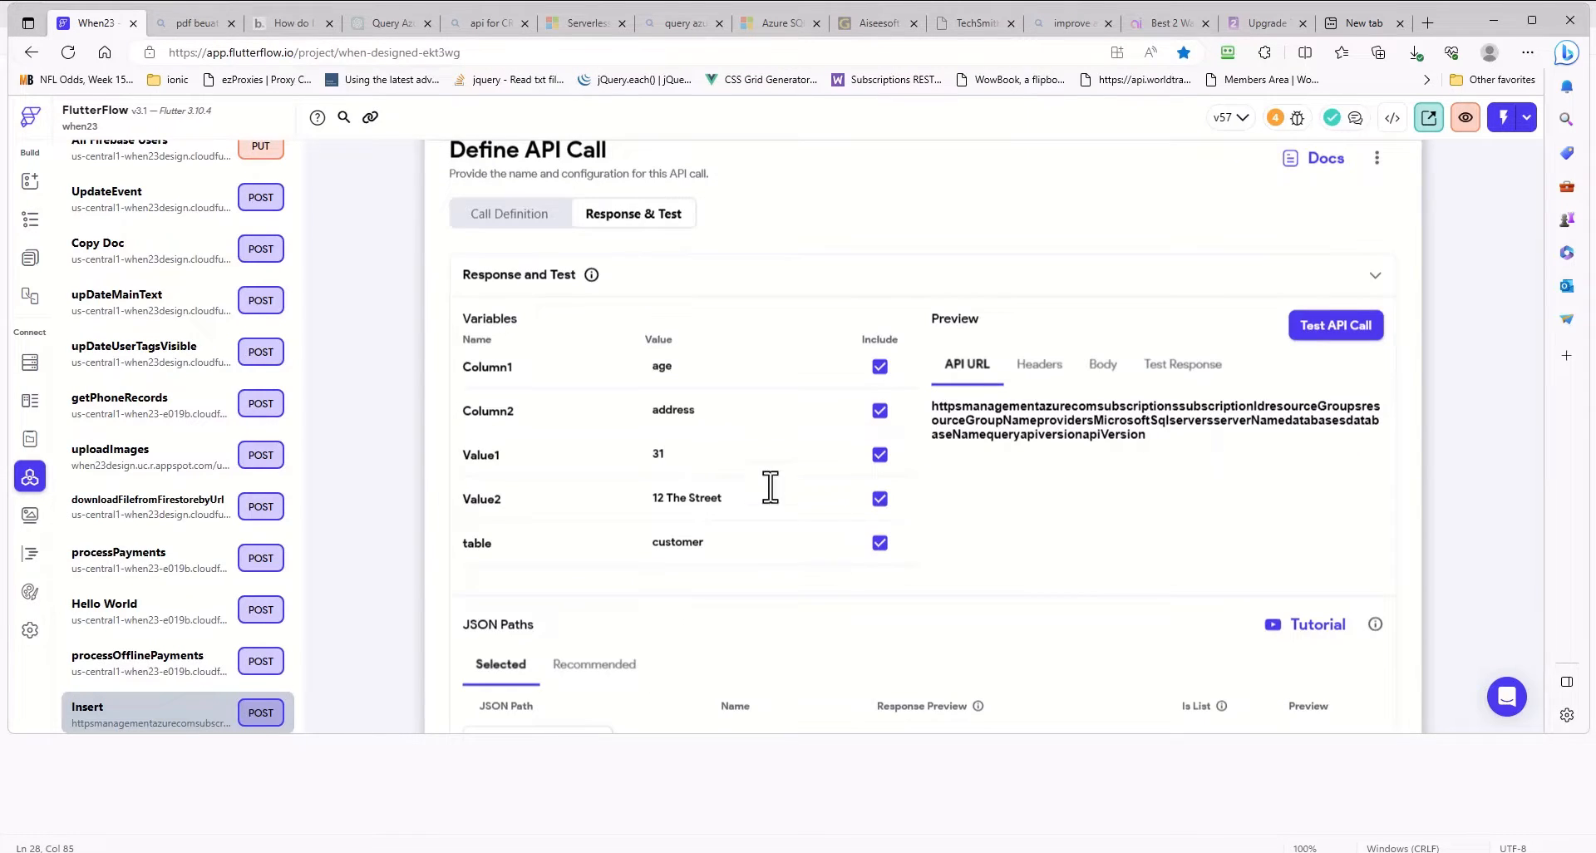
scroll(770, 486, "down", 3)
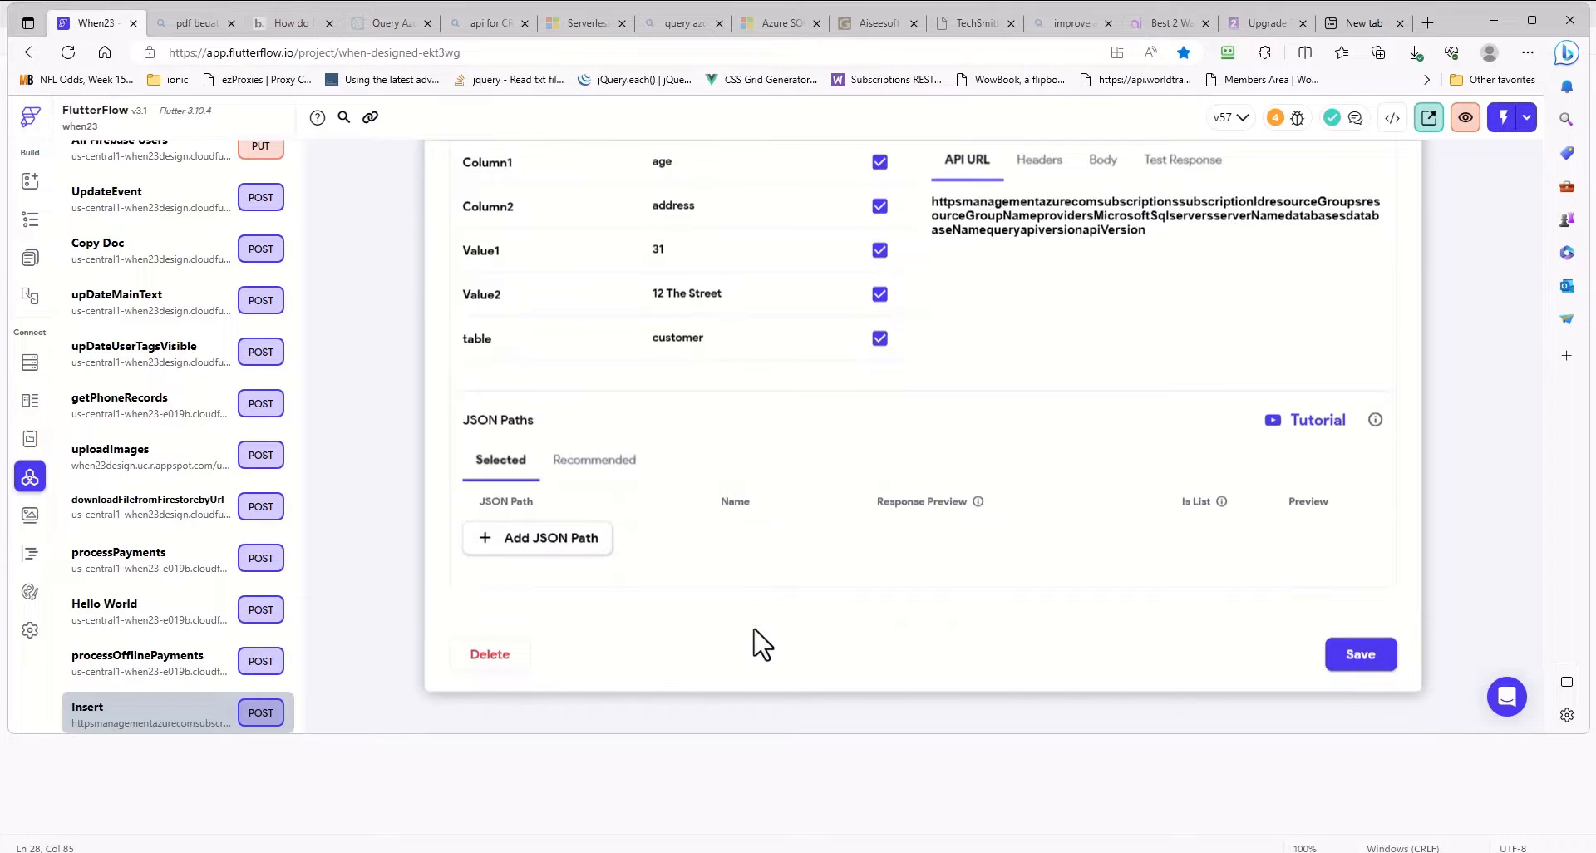
scroll(757, 536, "up", 2)
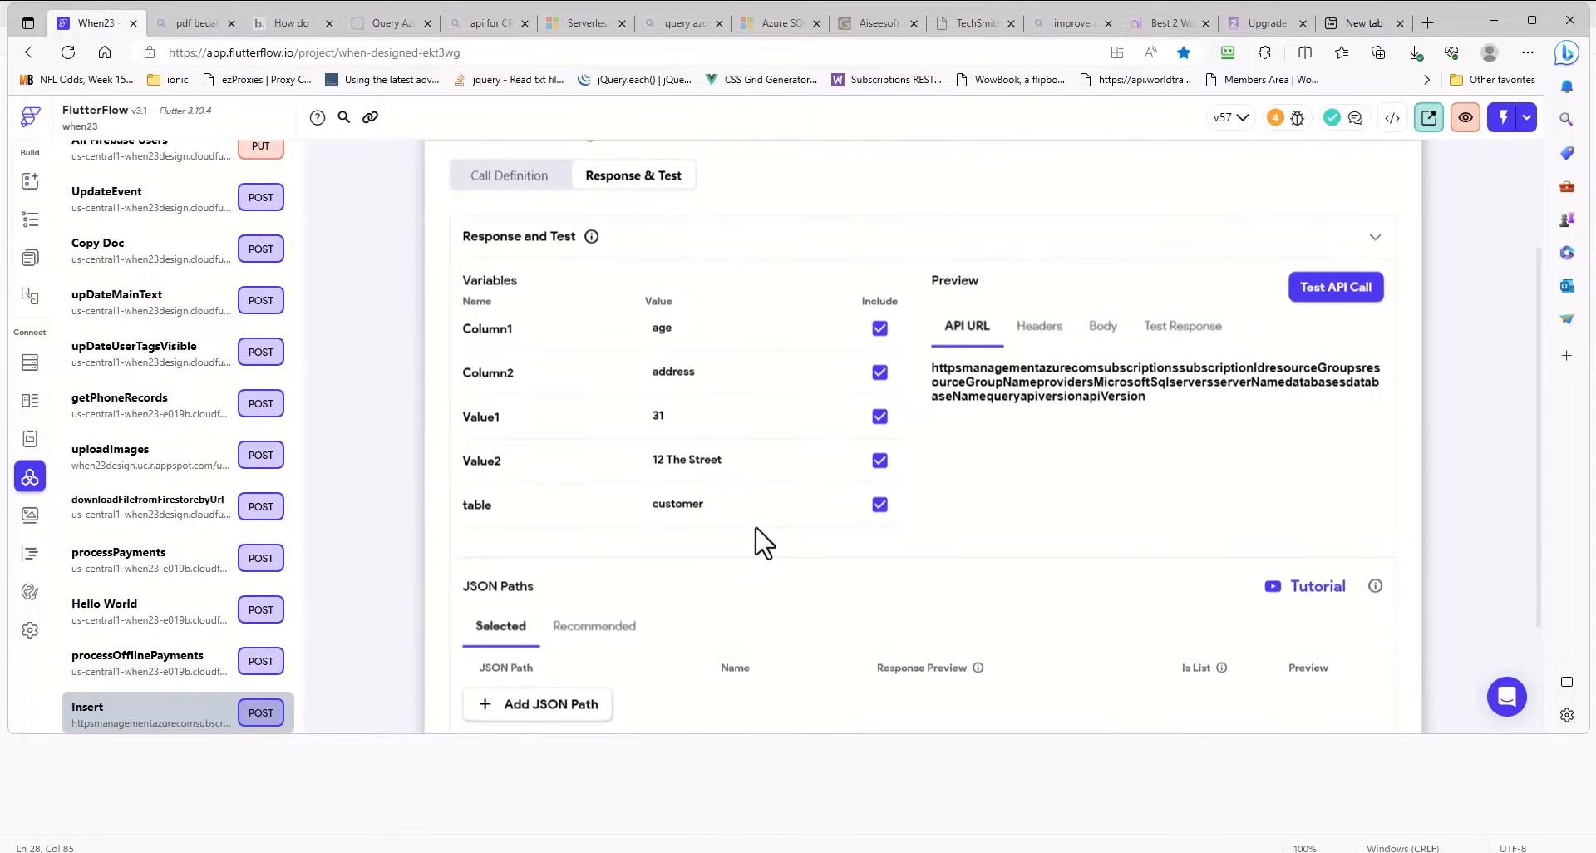
scroll(783, 428, "down", 3)
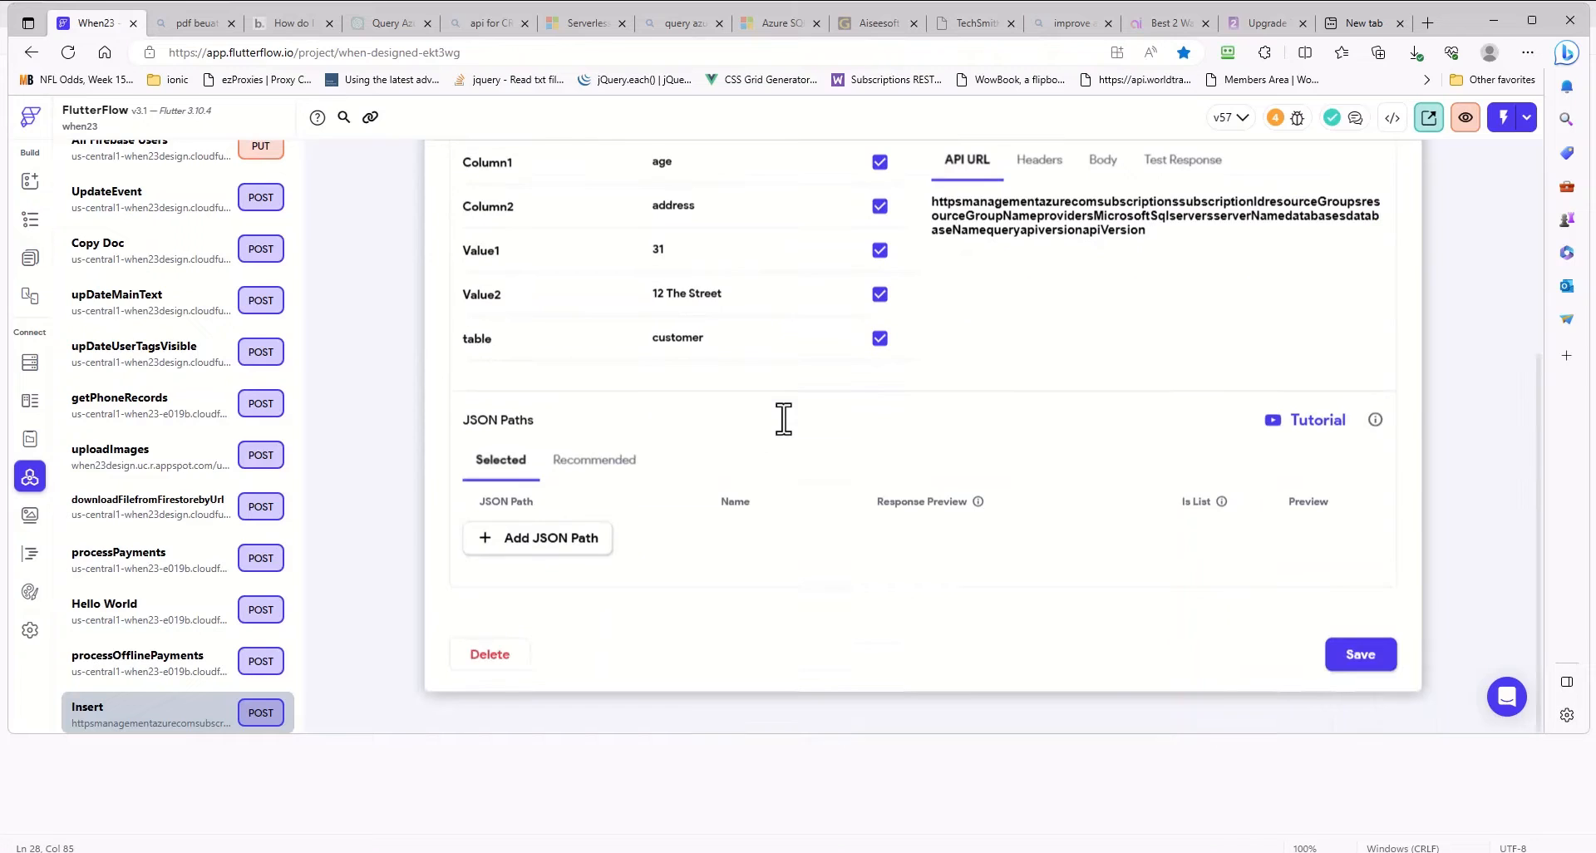
scroll(786, 432, "up", 3)
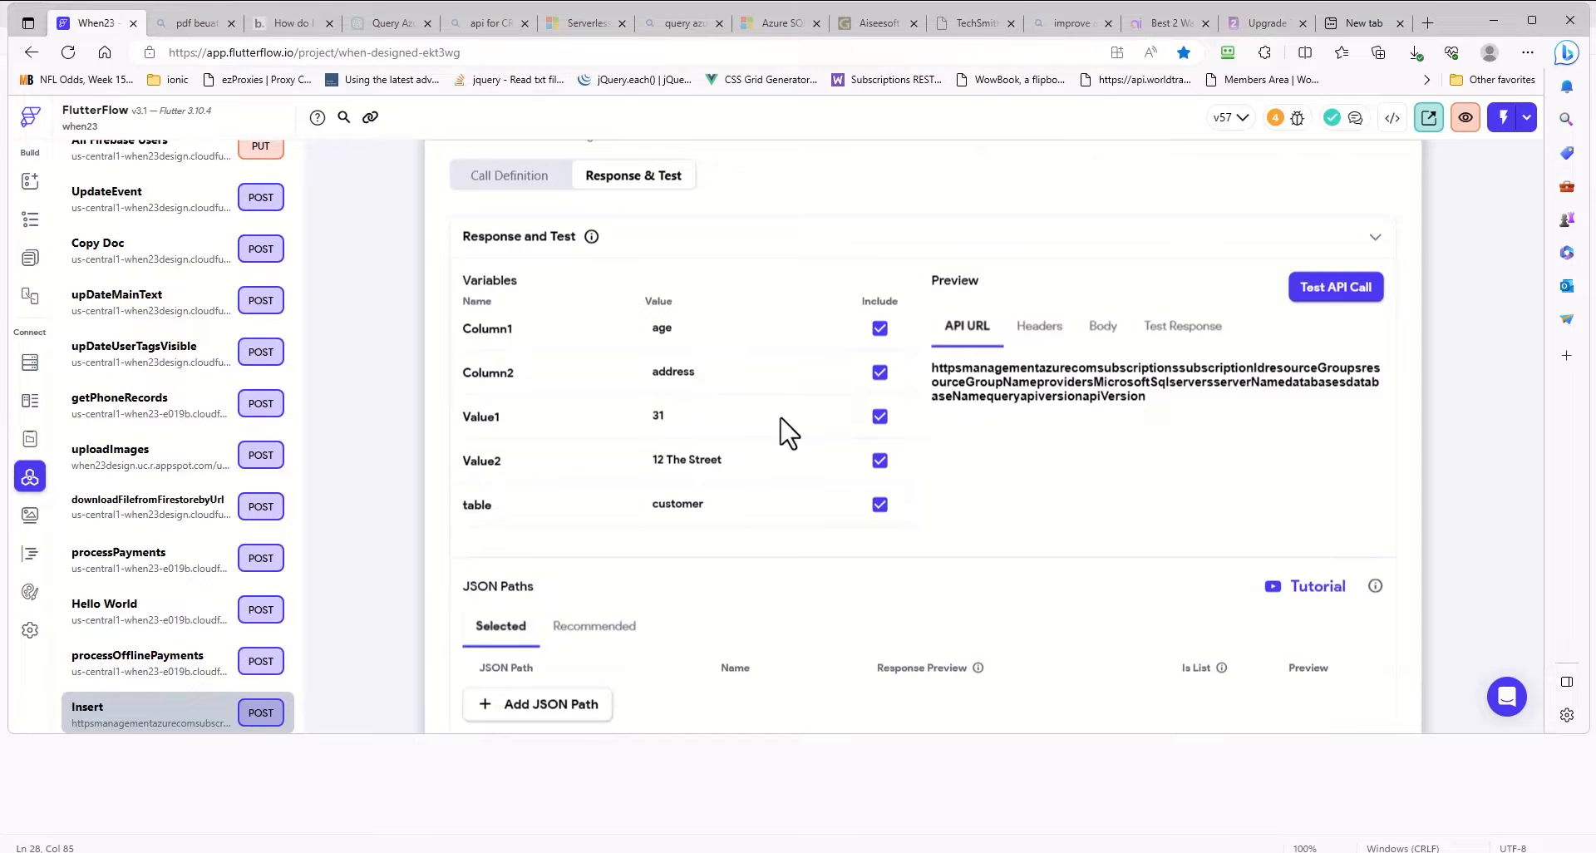
scroll(781, 420, "up", 2)
scroll(777, 445, "down", 3)
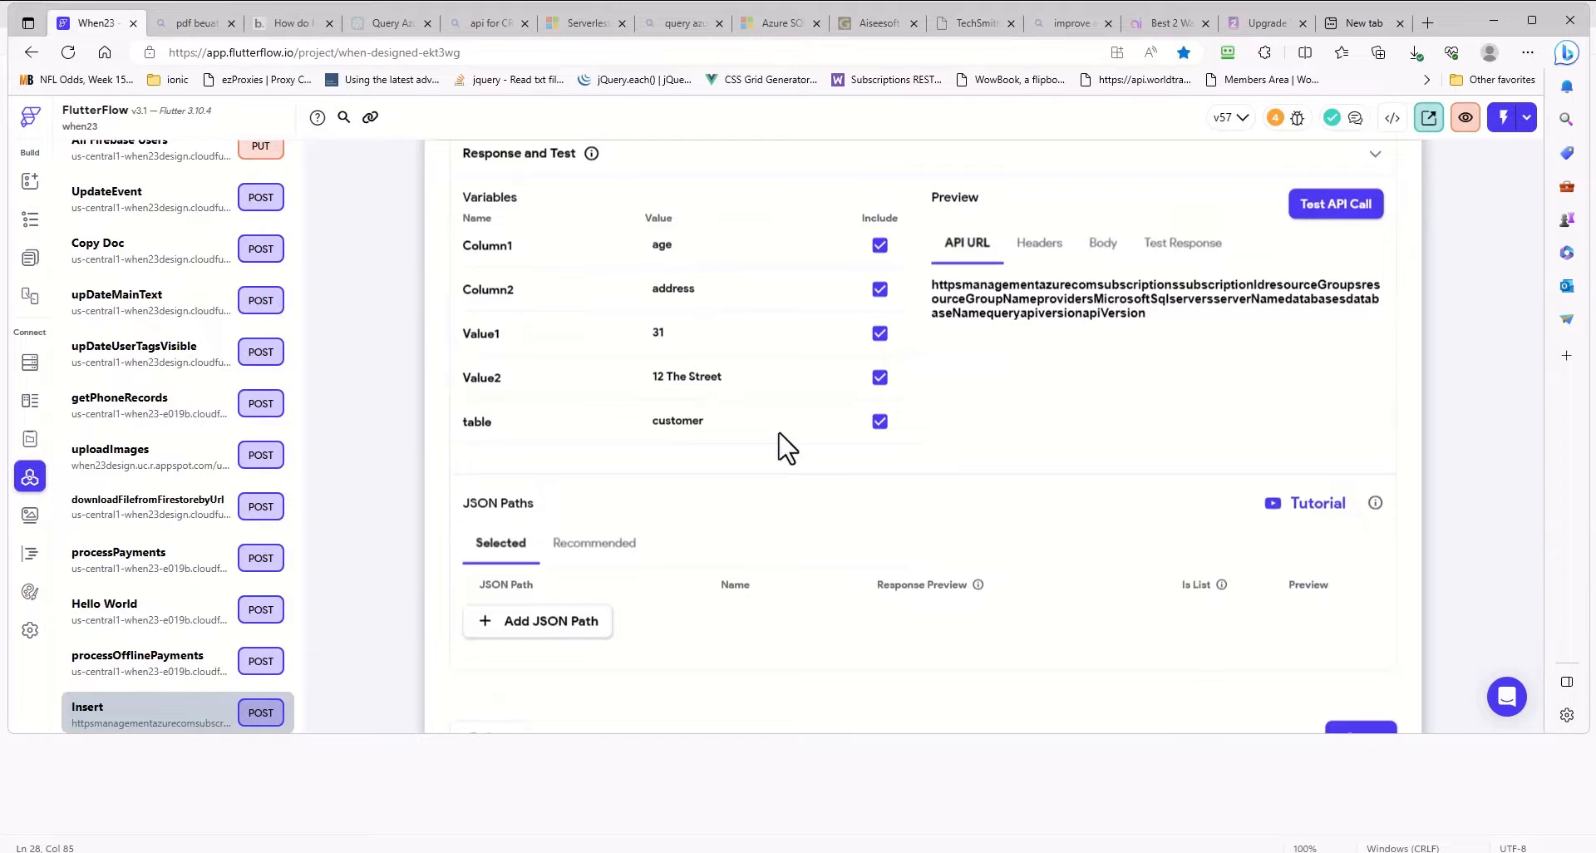
scroll(784, 435, "up", 1)
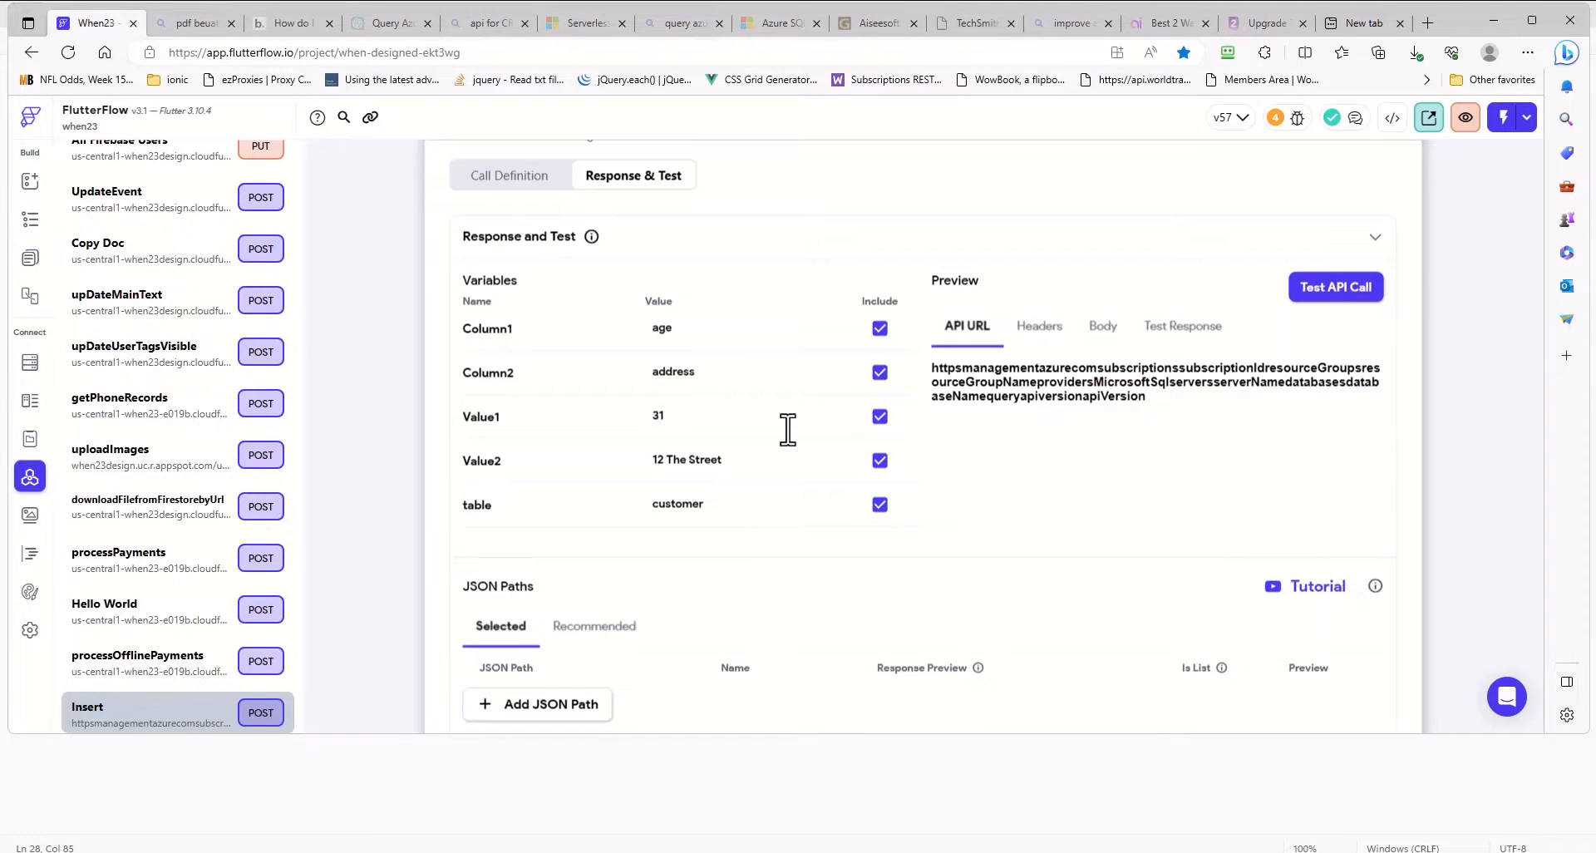
scroll(788, 429, "down", 2)
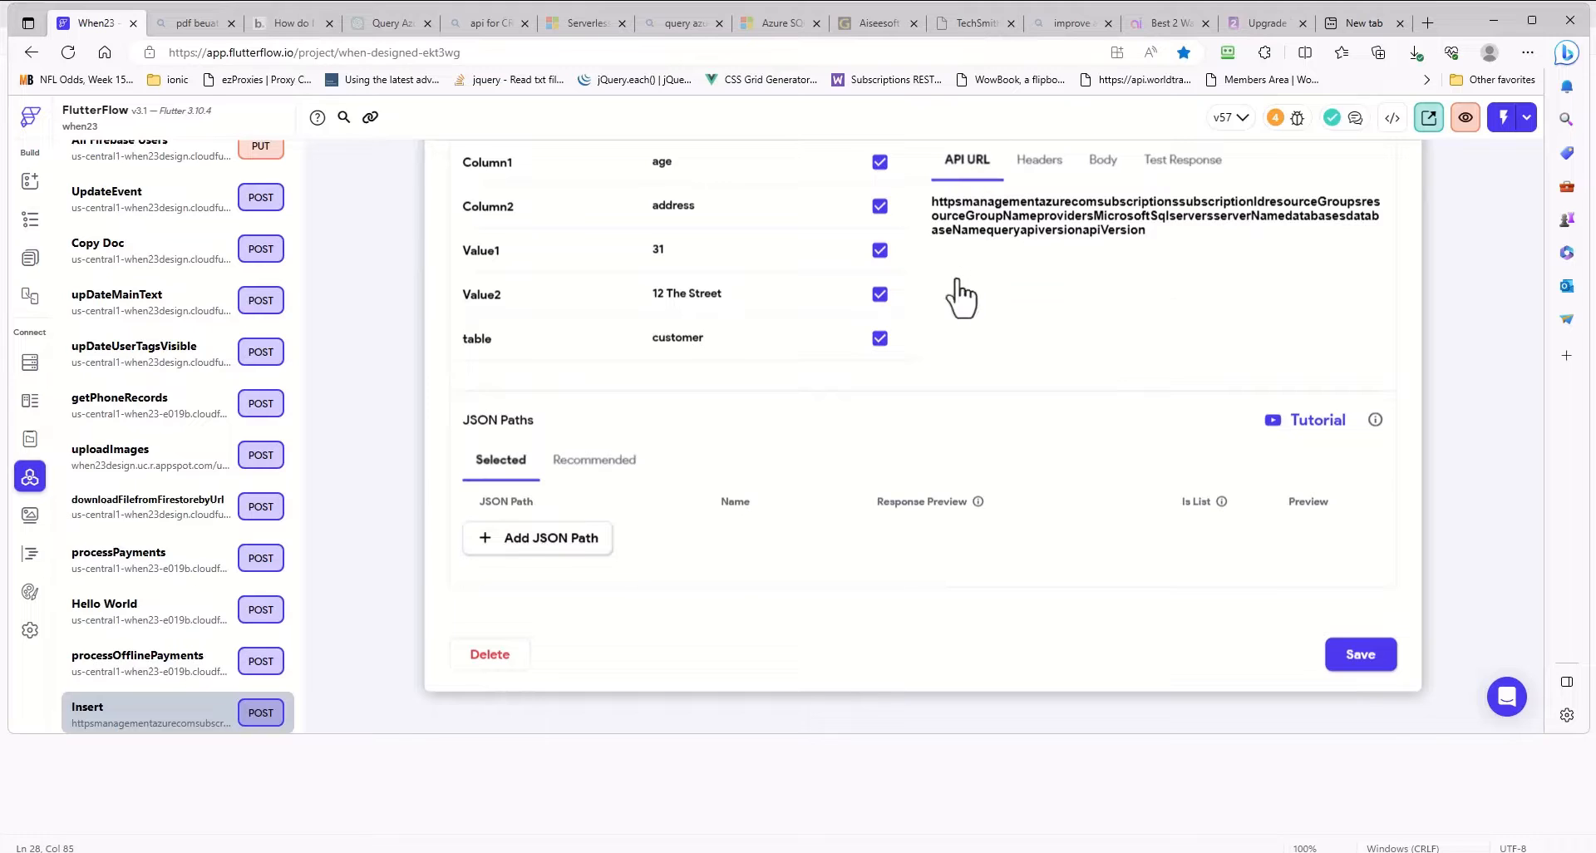
- Examine the Insert call's request headers preview, JSON body preview and test response
scroll(960, 300, "up", 2)
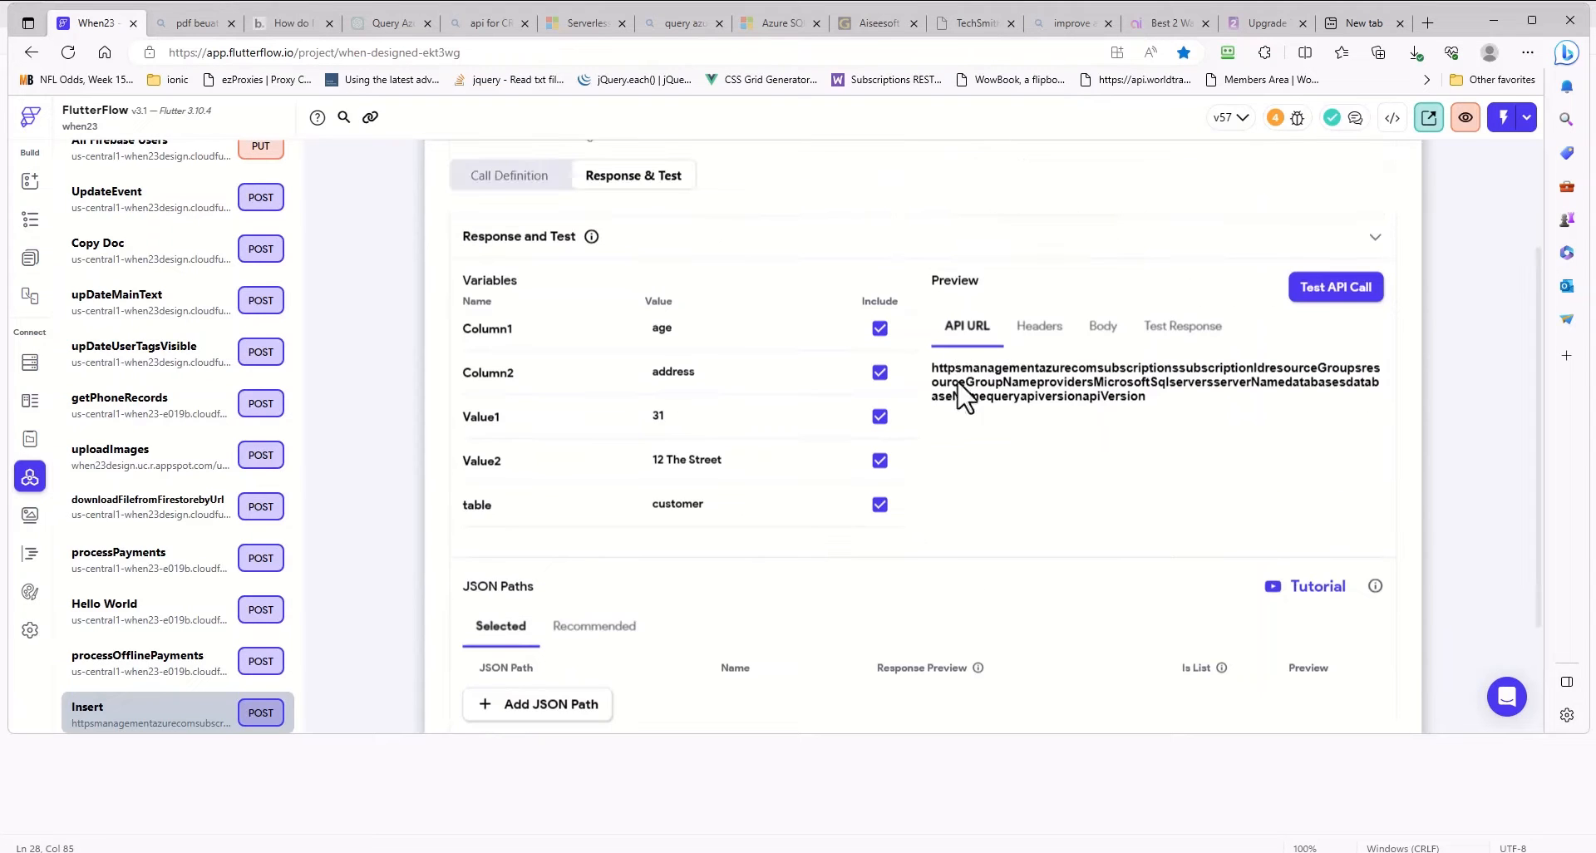
left_click(1045, 331)
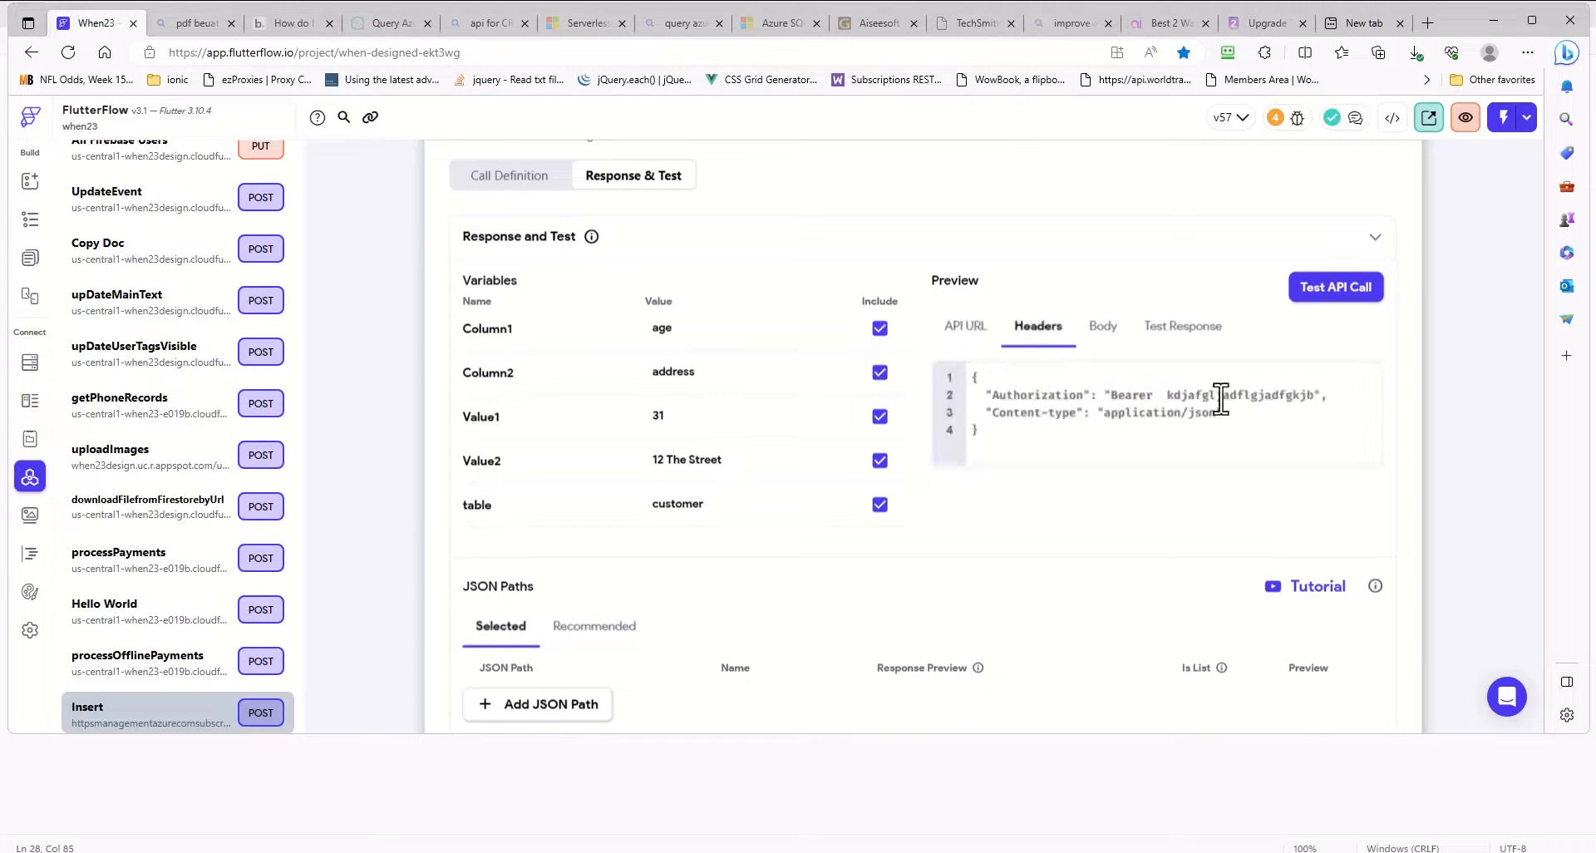
left_click_drag(1319, 398, 1169, 395)
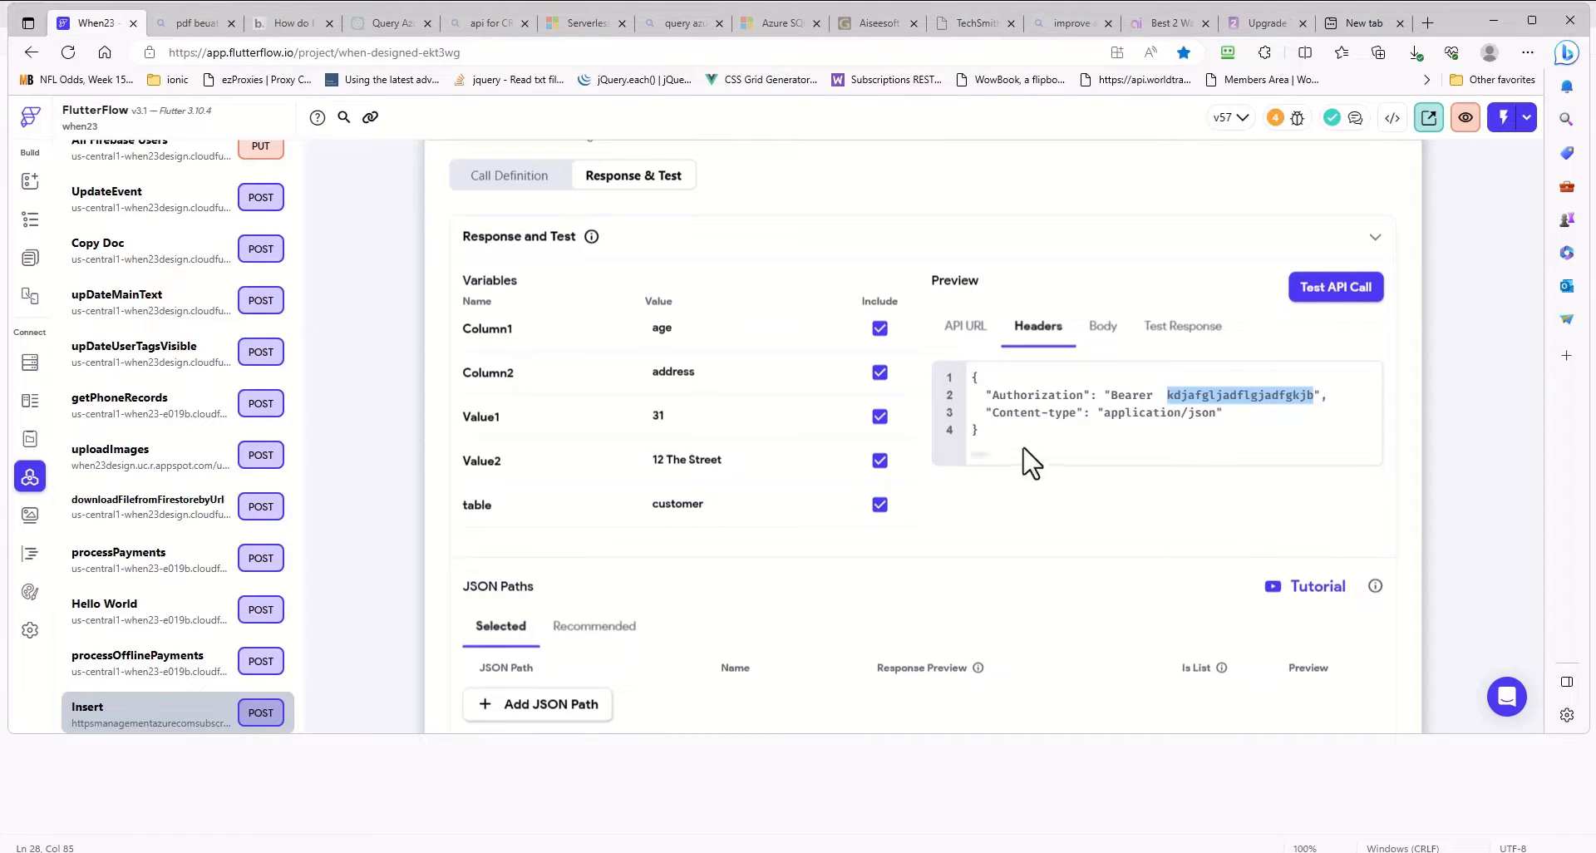
left_click(994, 414)
left_click_drag(1031, 420, 1257, 417)
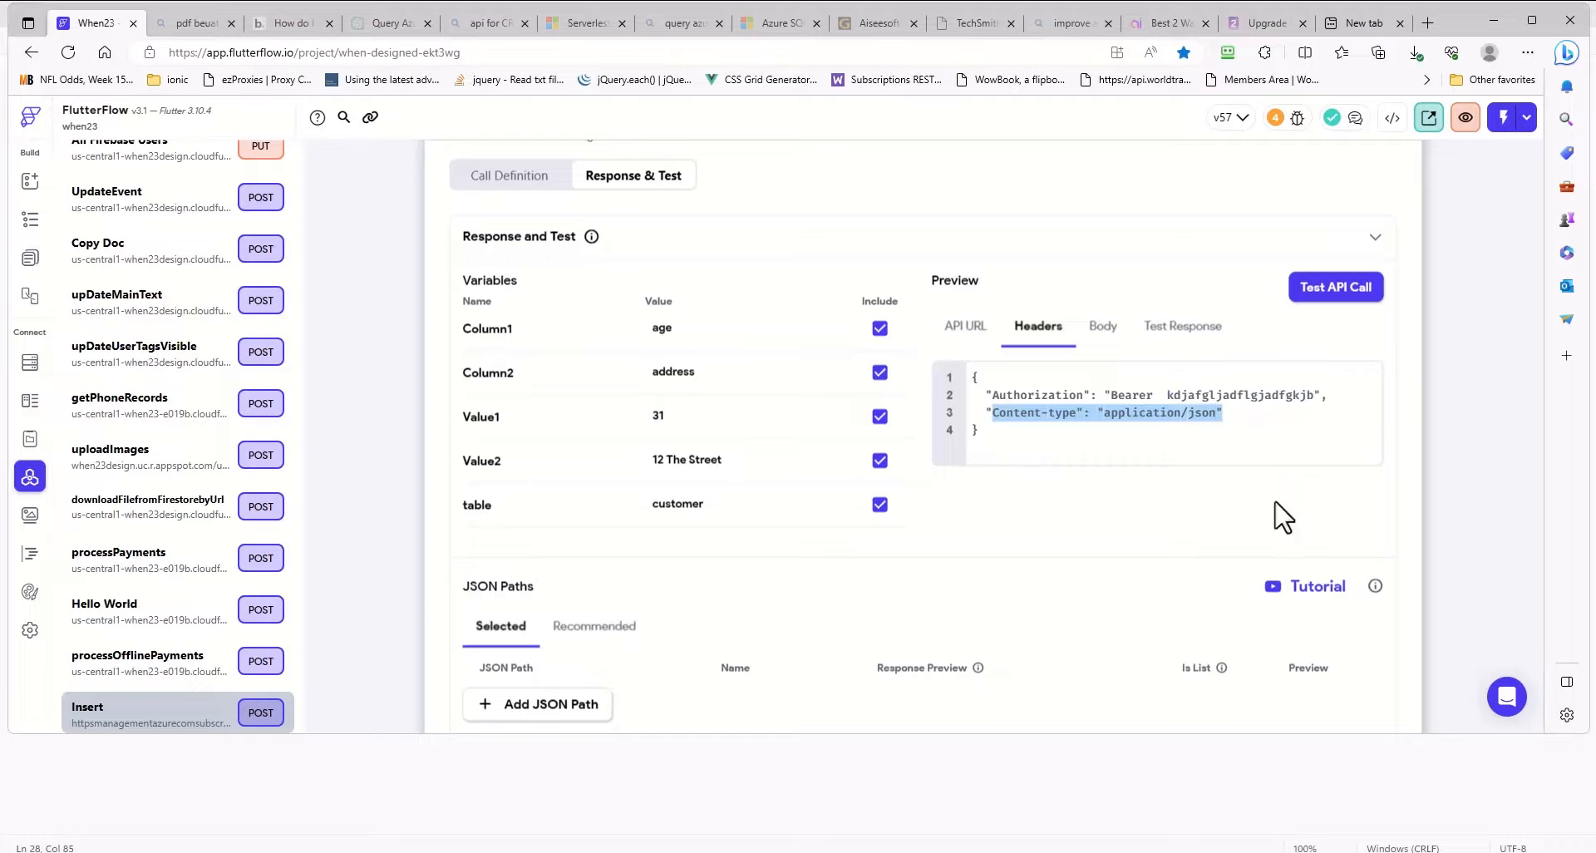
left_click(1104, 327)
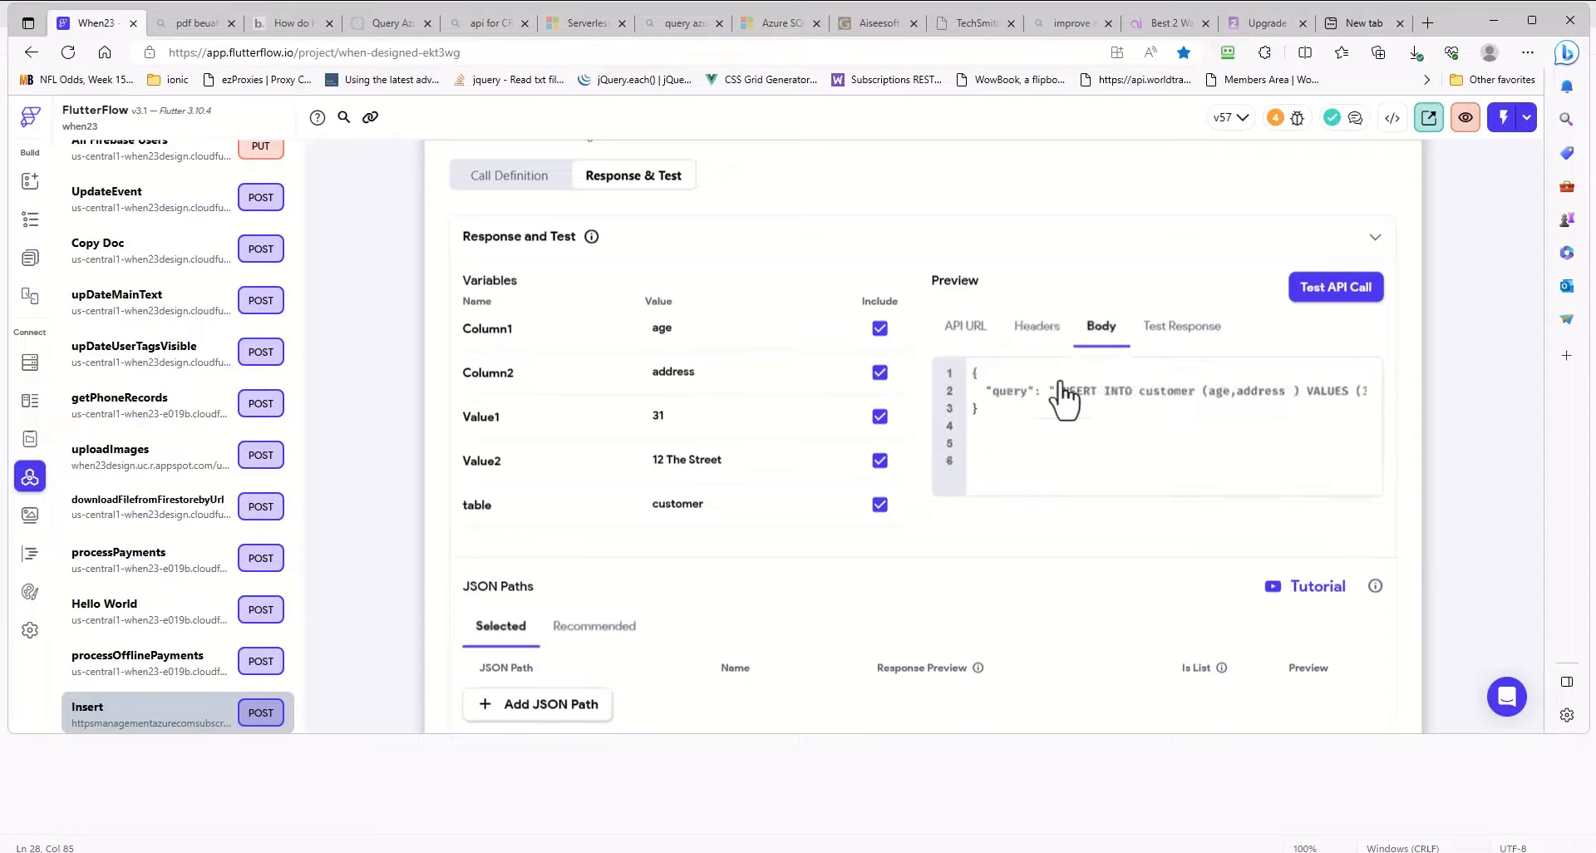
left_click(1184, 331)
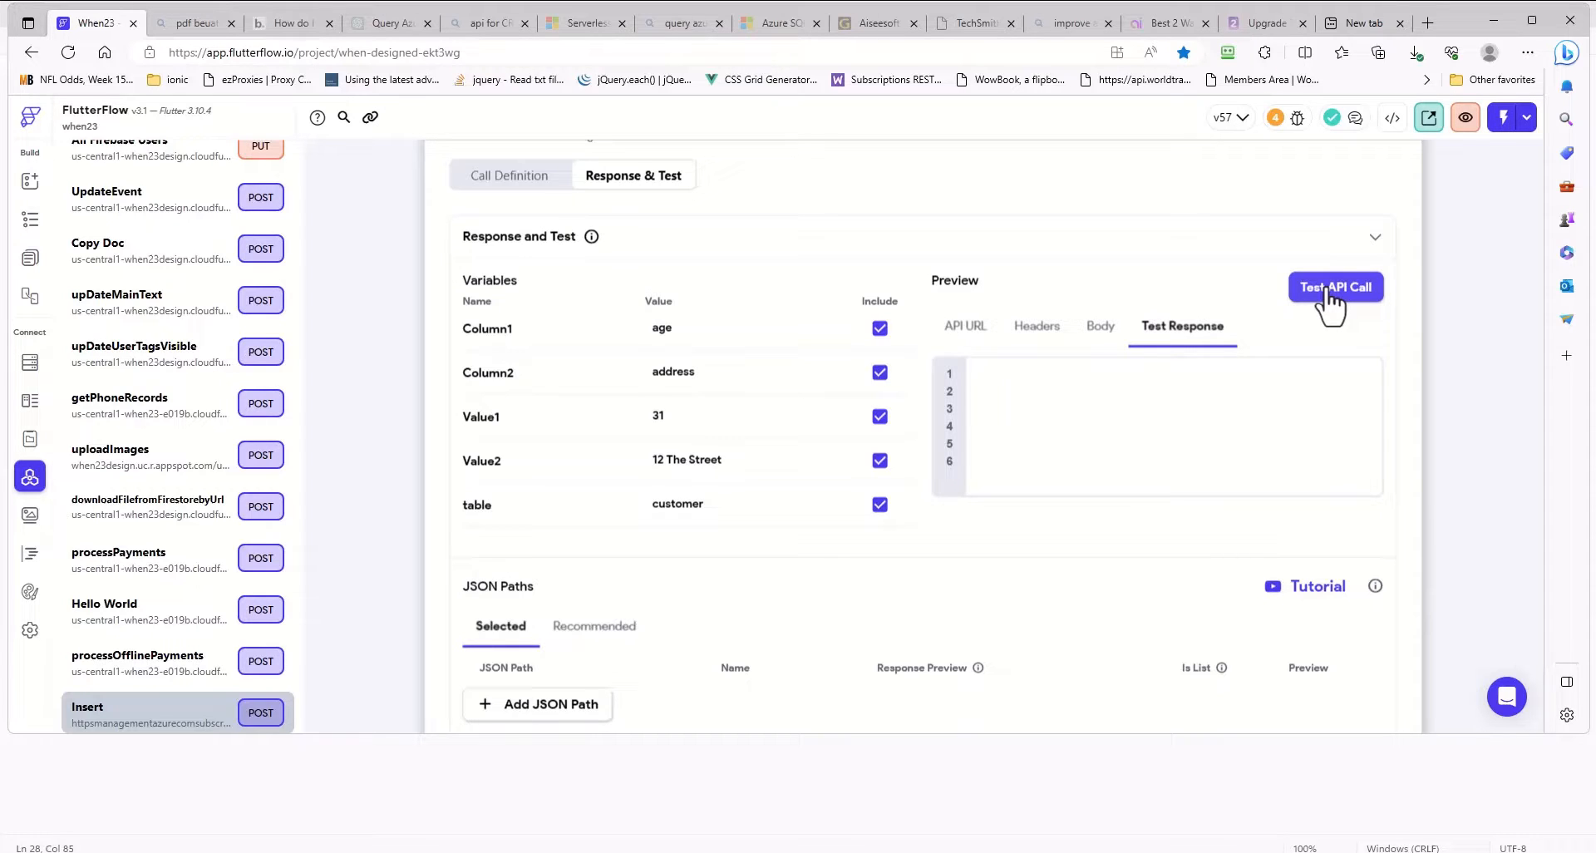
scroll(1105, 524, "down", 2)
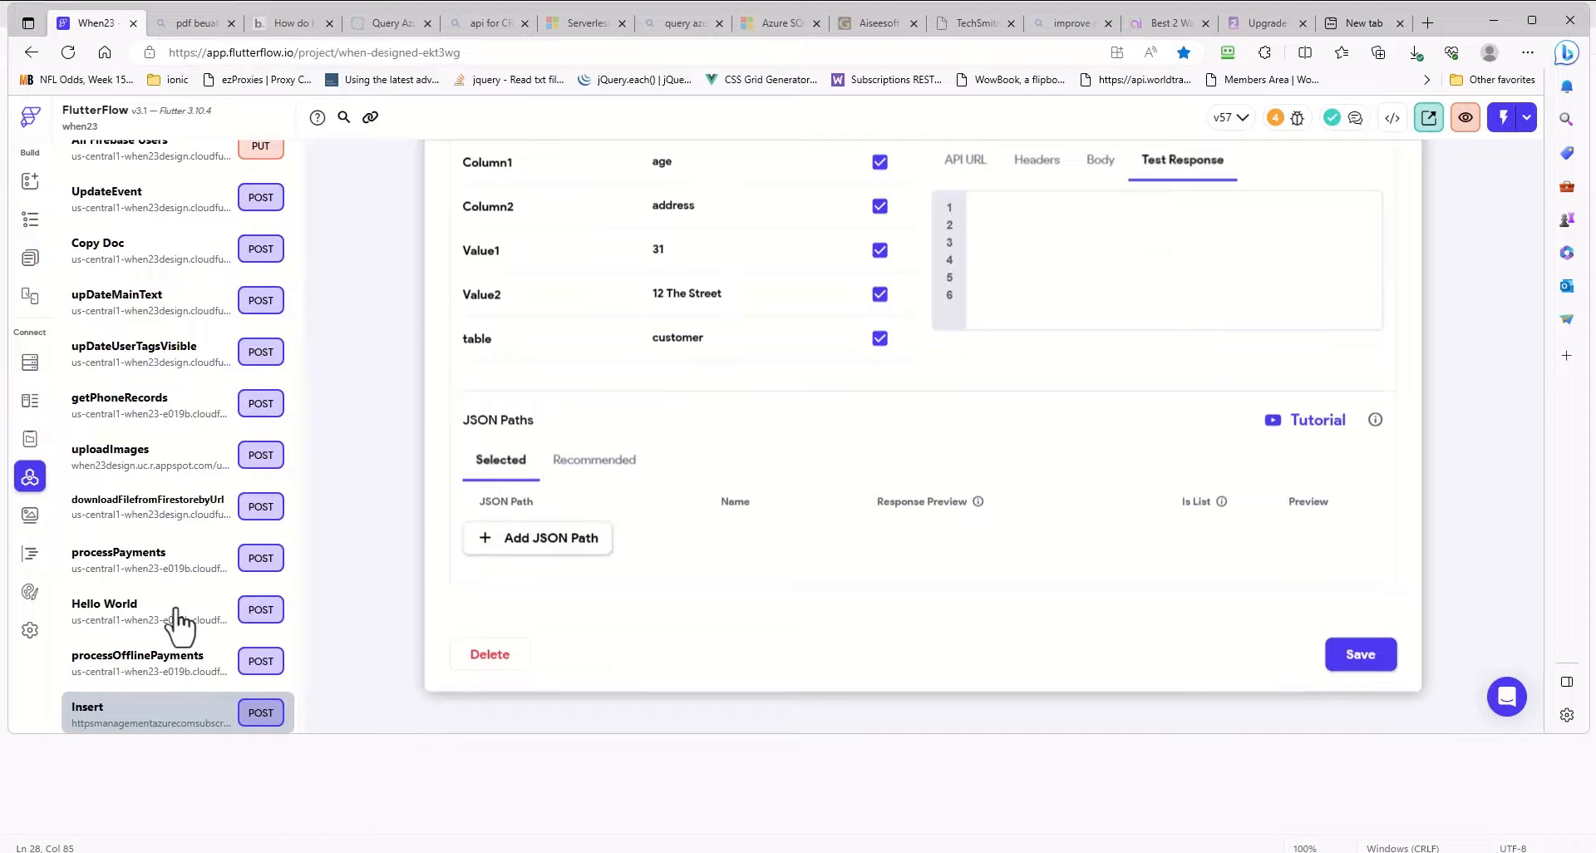
scroll(541, 615, "up", 2)
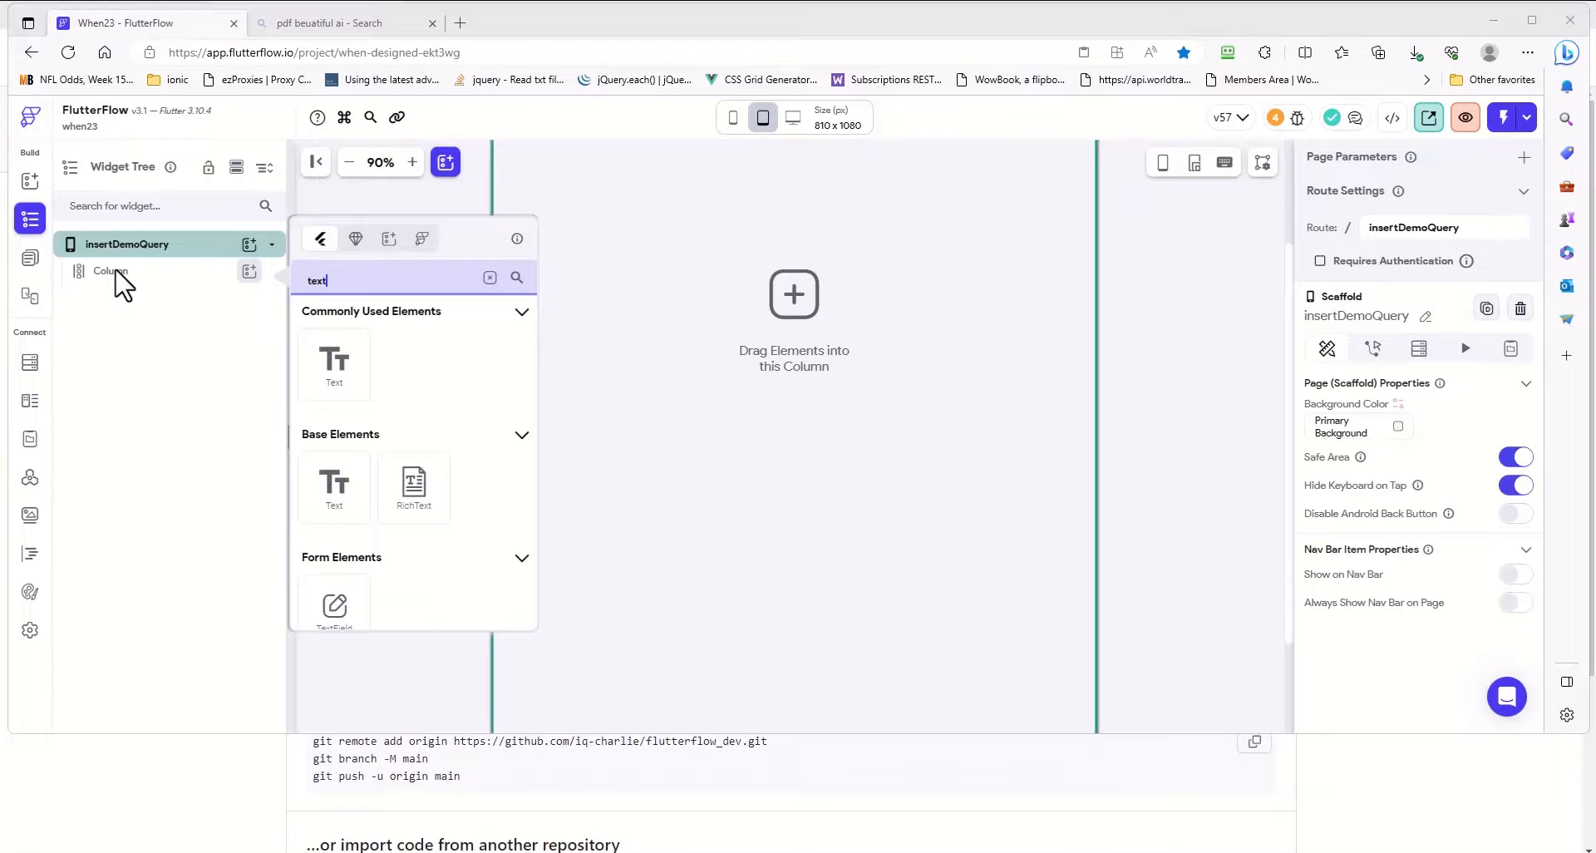
- Add a TextField to the Column on the insertDemoQuery page and duplicate it
left_click(339, 599)
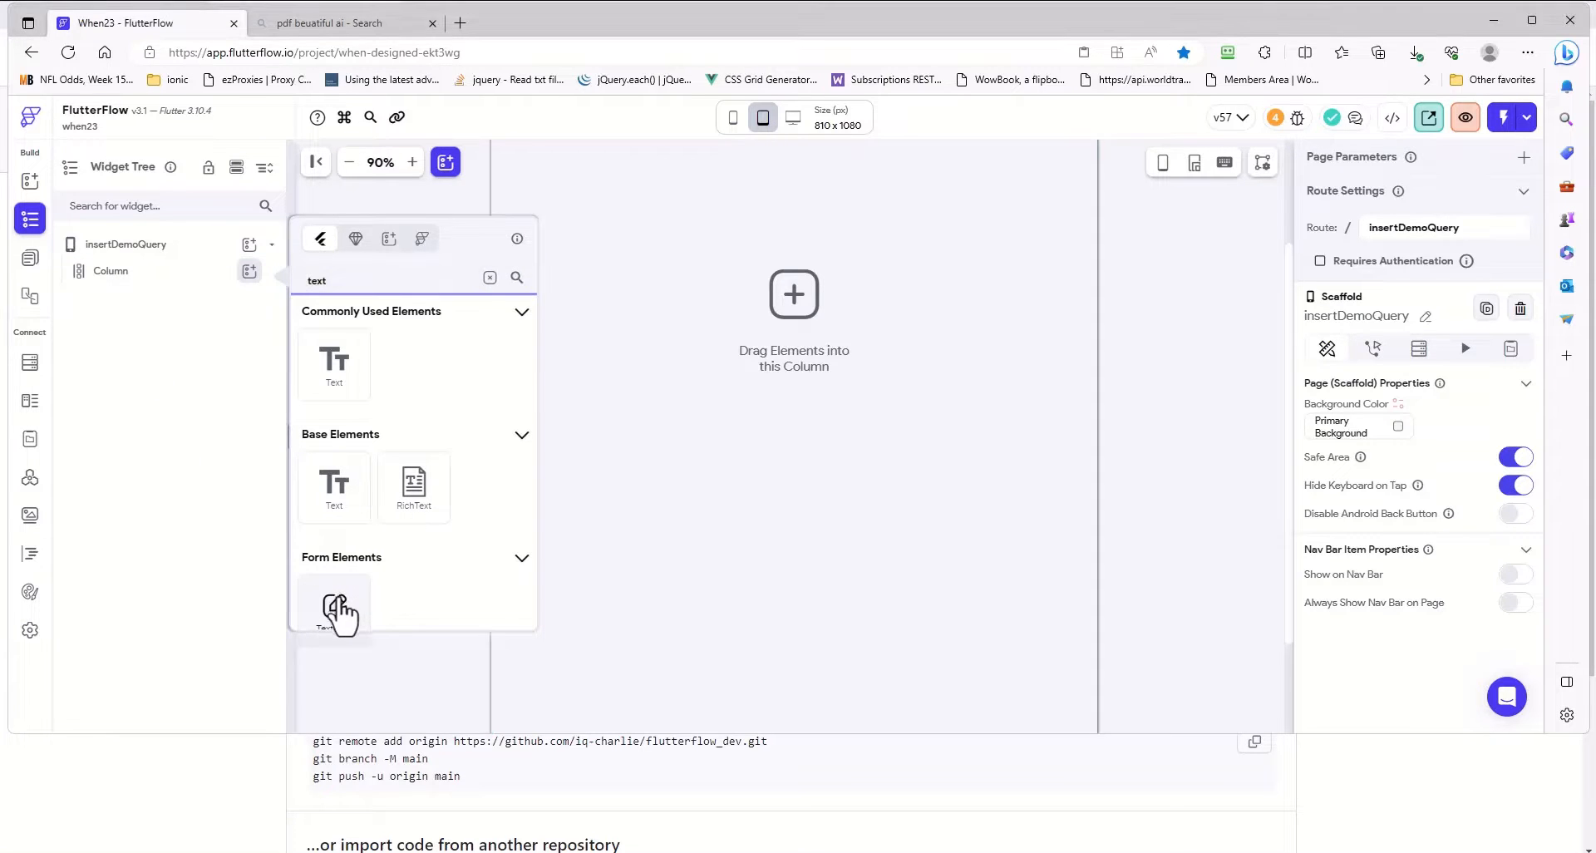
left_click(338, 601)
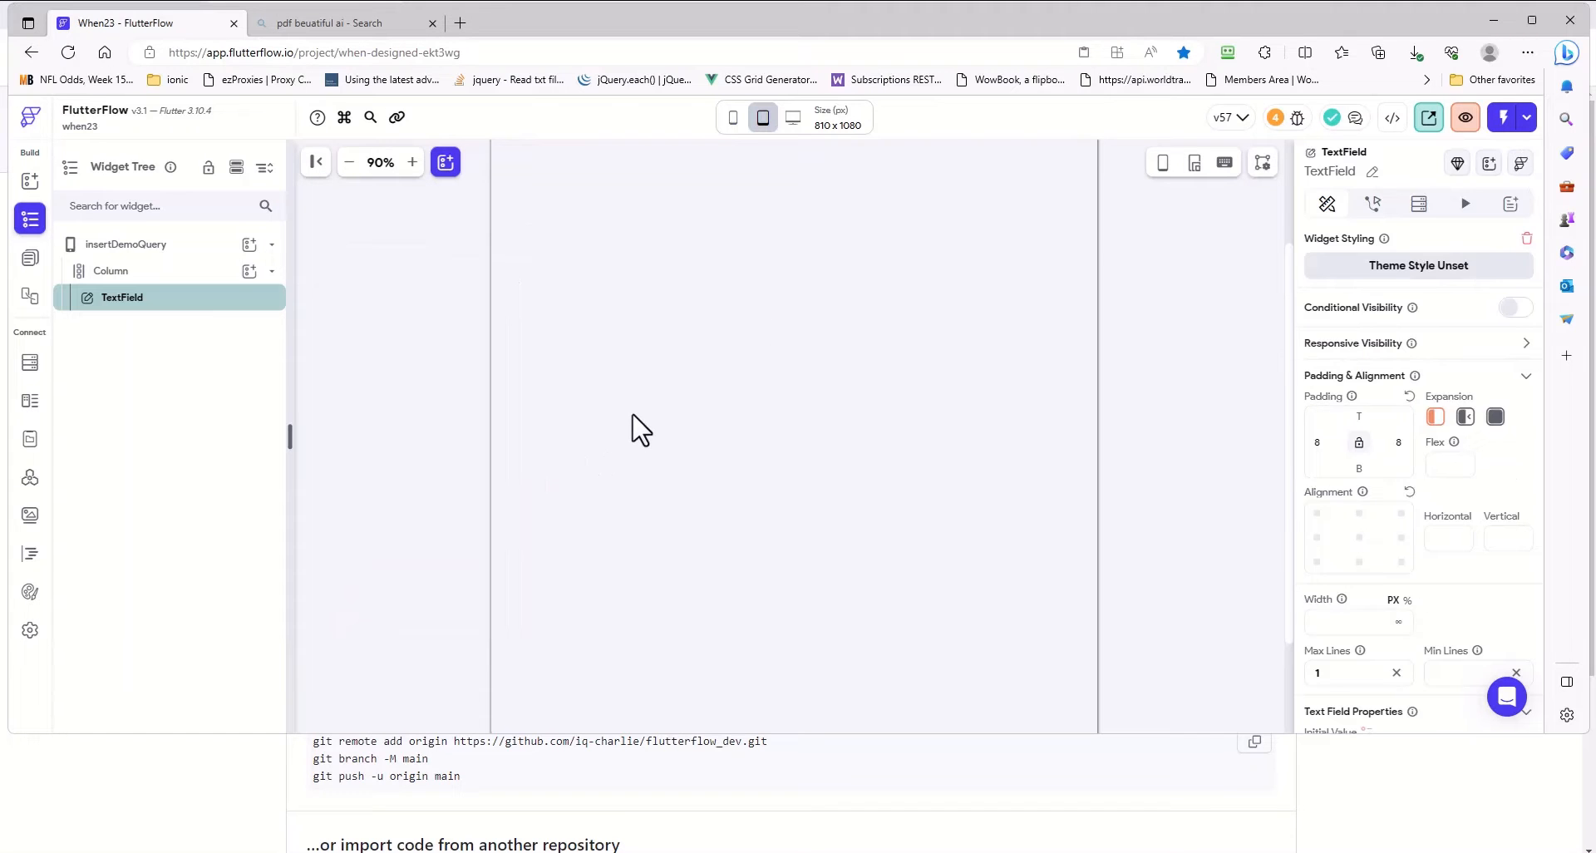
left_click(634, 414)
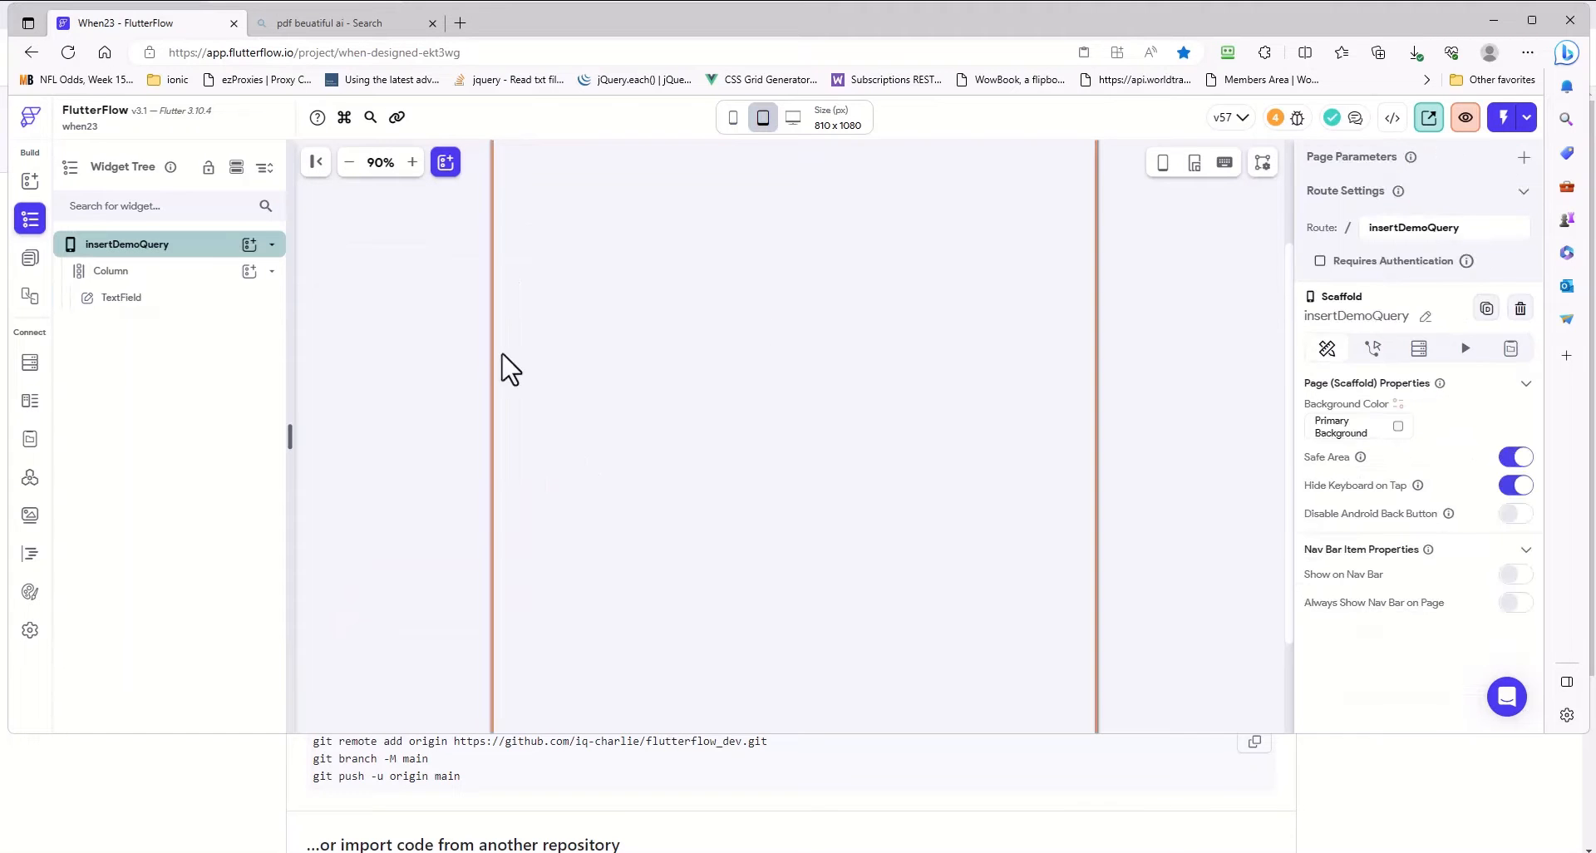
left_click(133, 308)
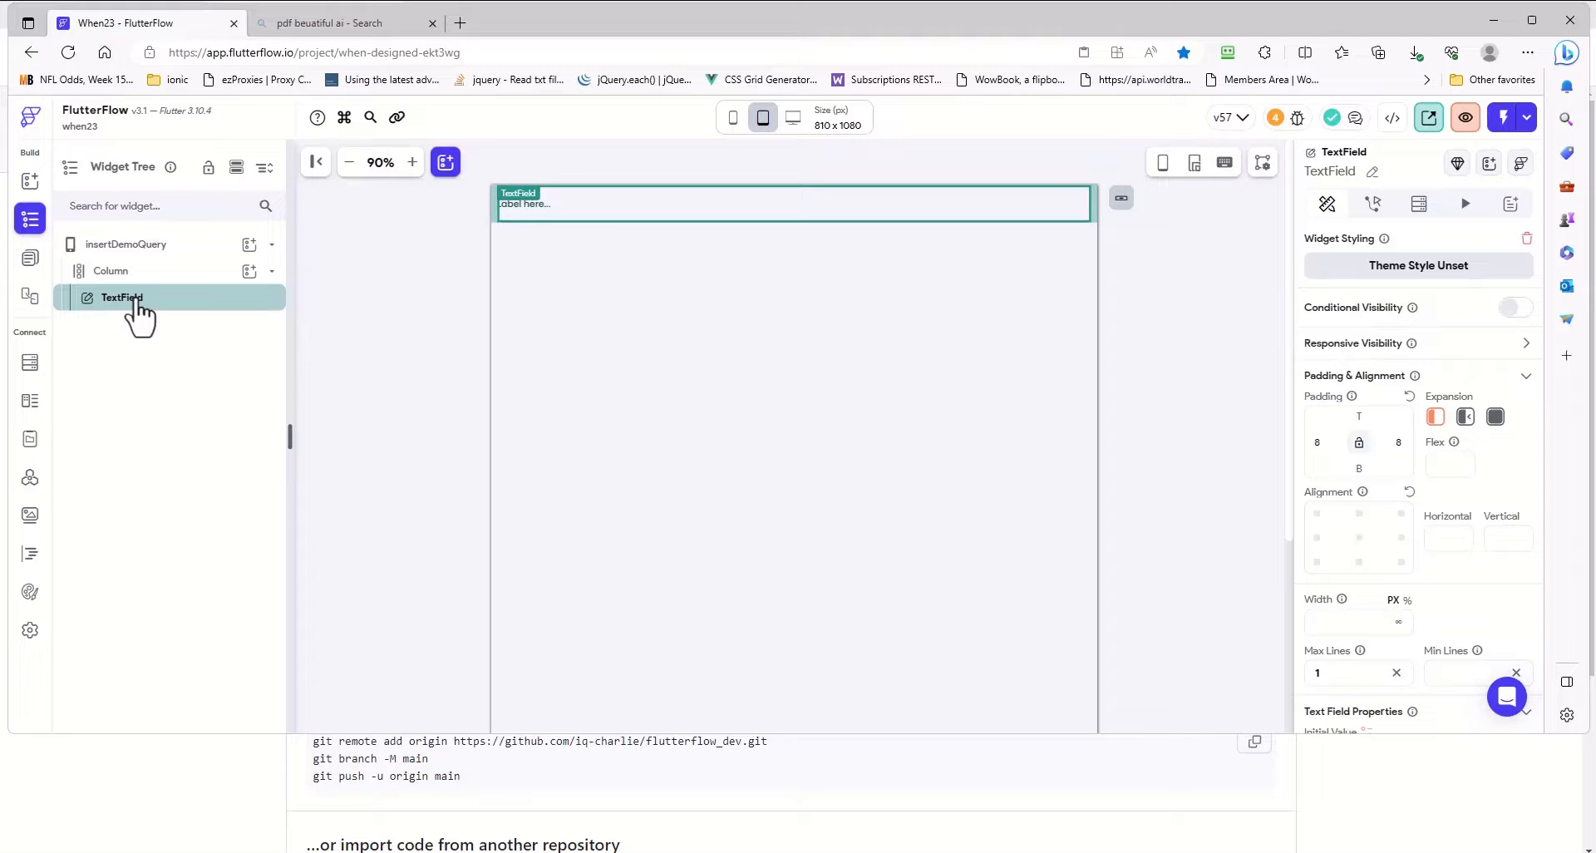
key("ctrl+d")
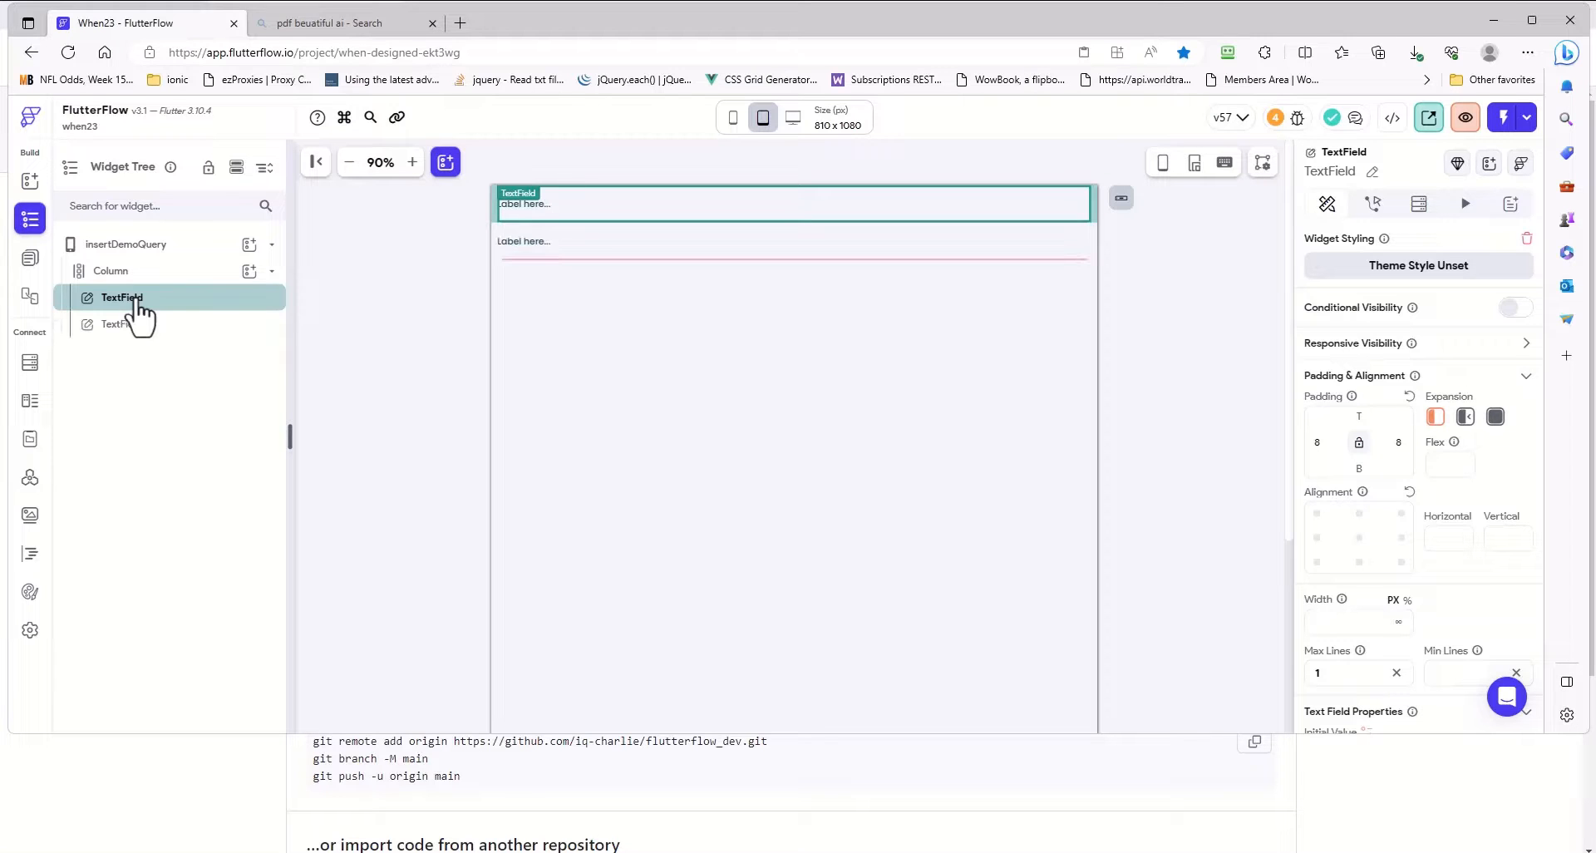
- Add a button to the Column that holds the two text fields
left_click(249, 271)
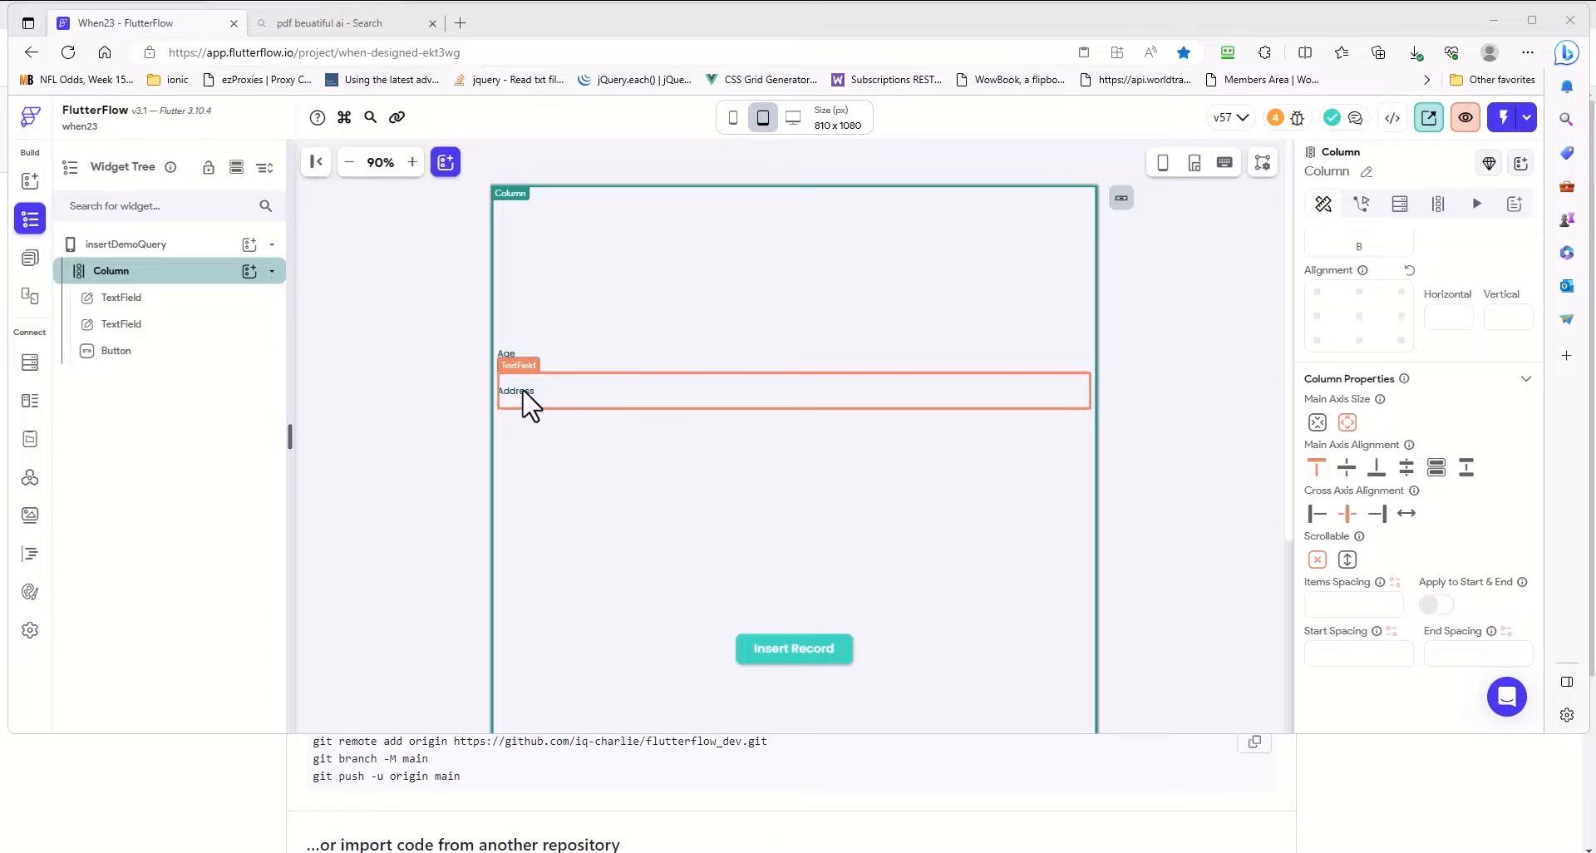
- Add an On Tap backend API call action to the Insert Record button and have it run the Insert call
left_click(796, 657)
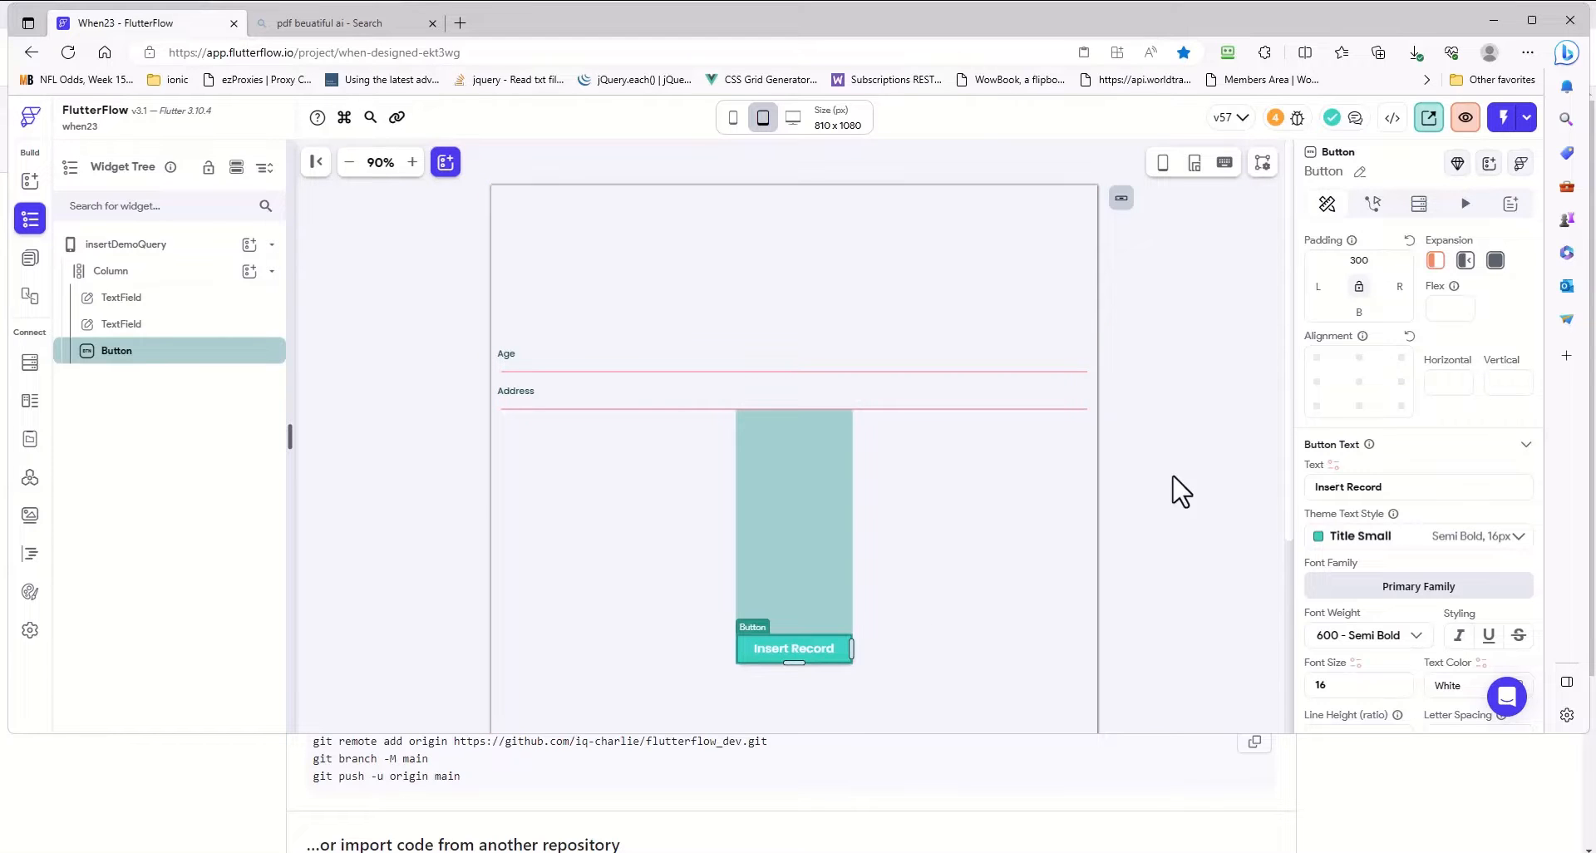
left_click(1374, 205)
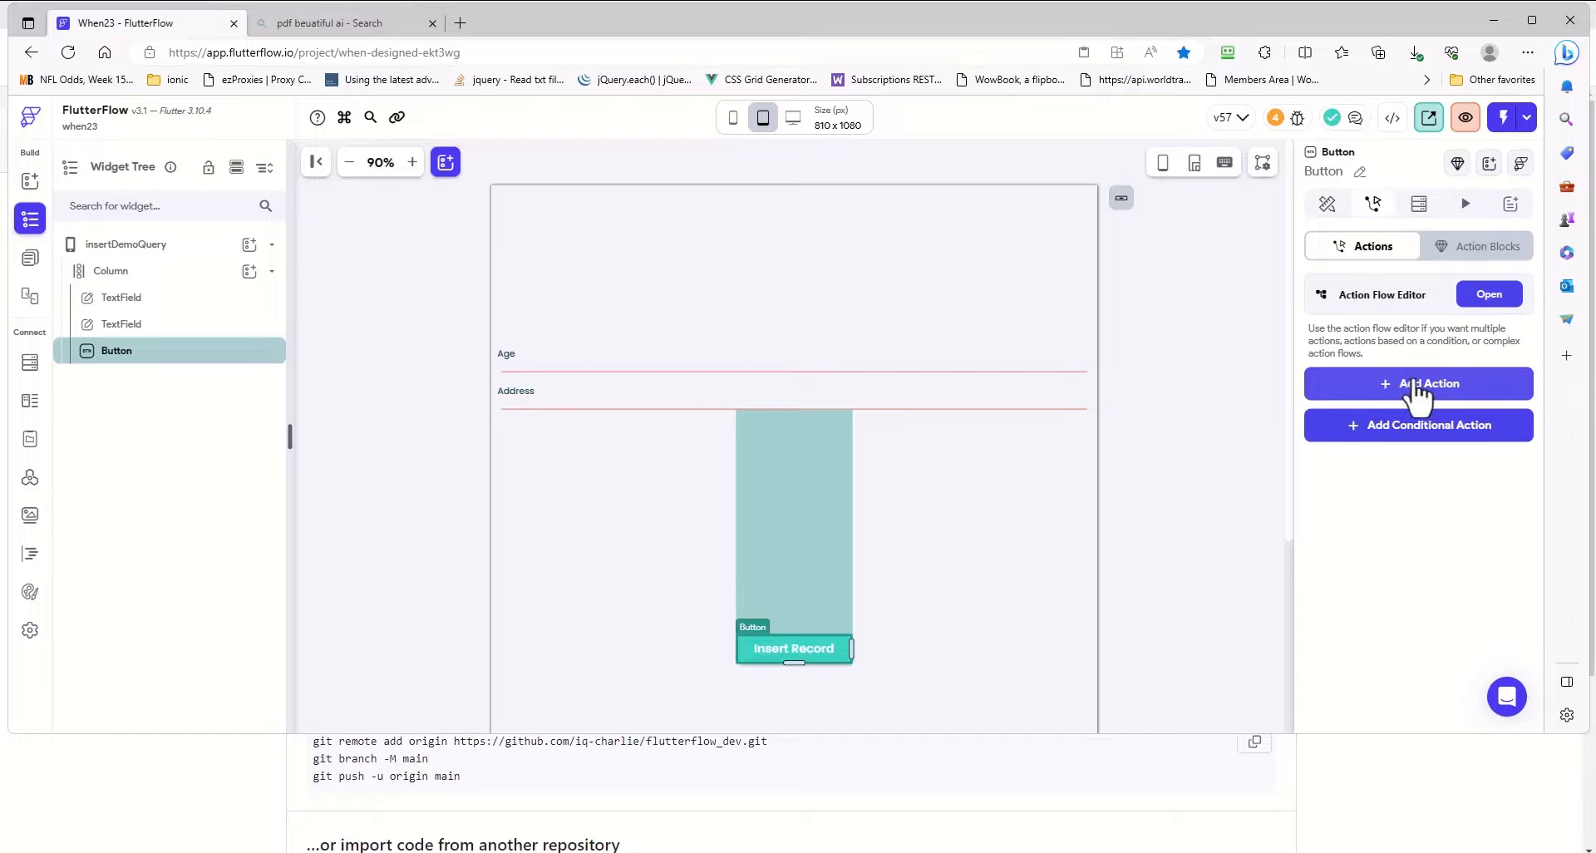
left_click(1489, 296)
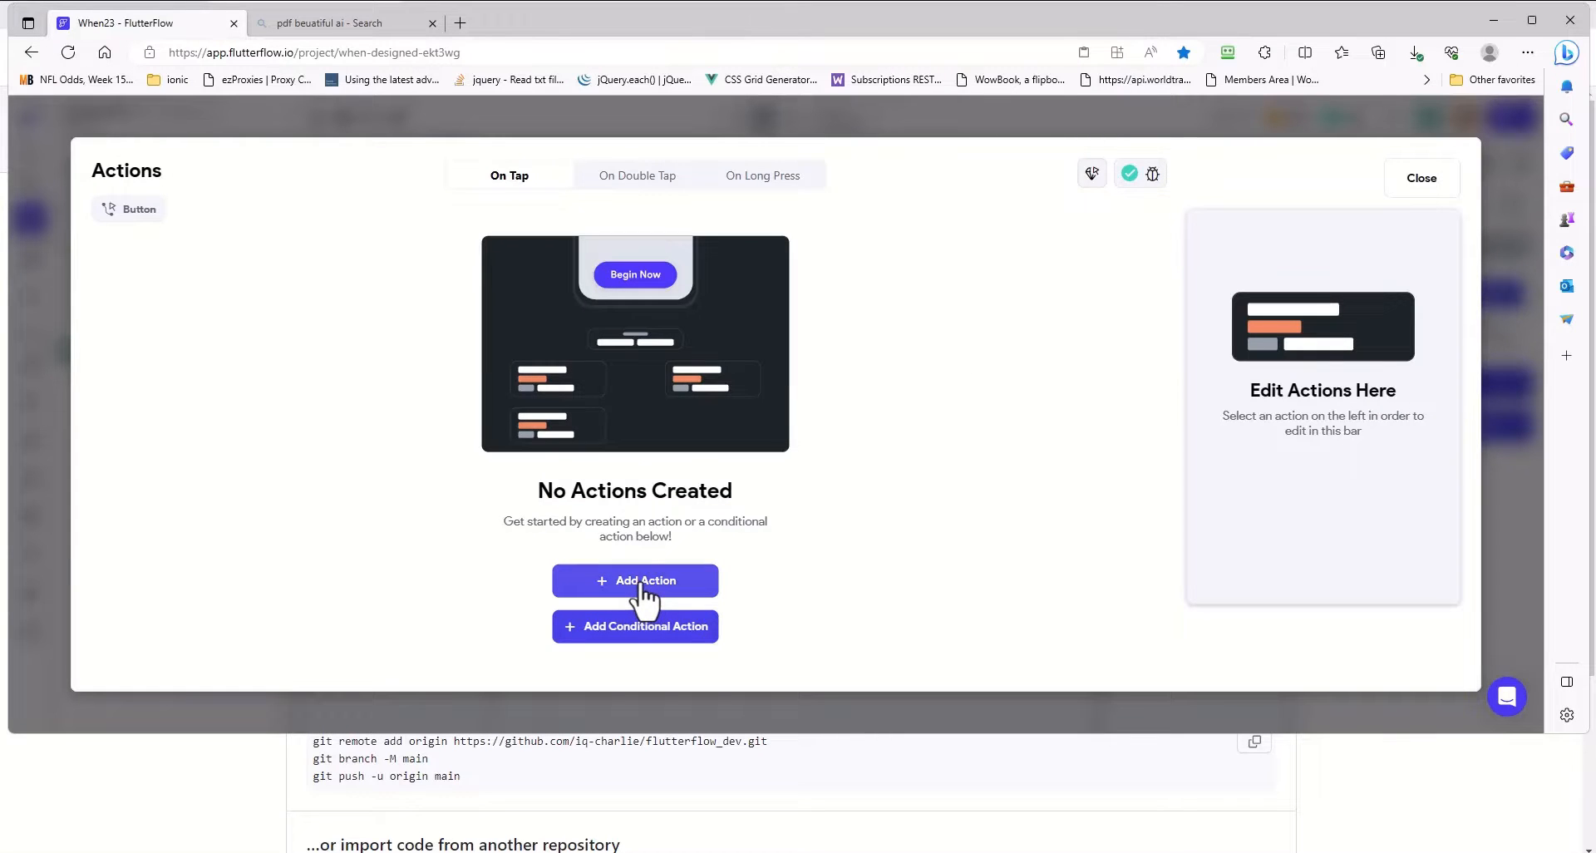
left_click(645, 593)
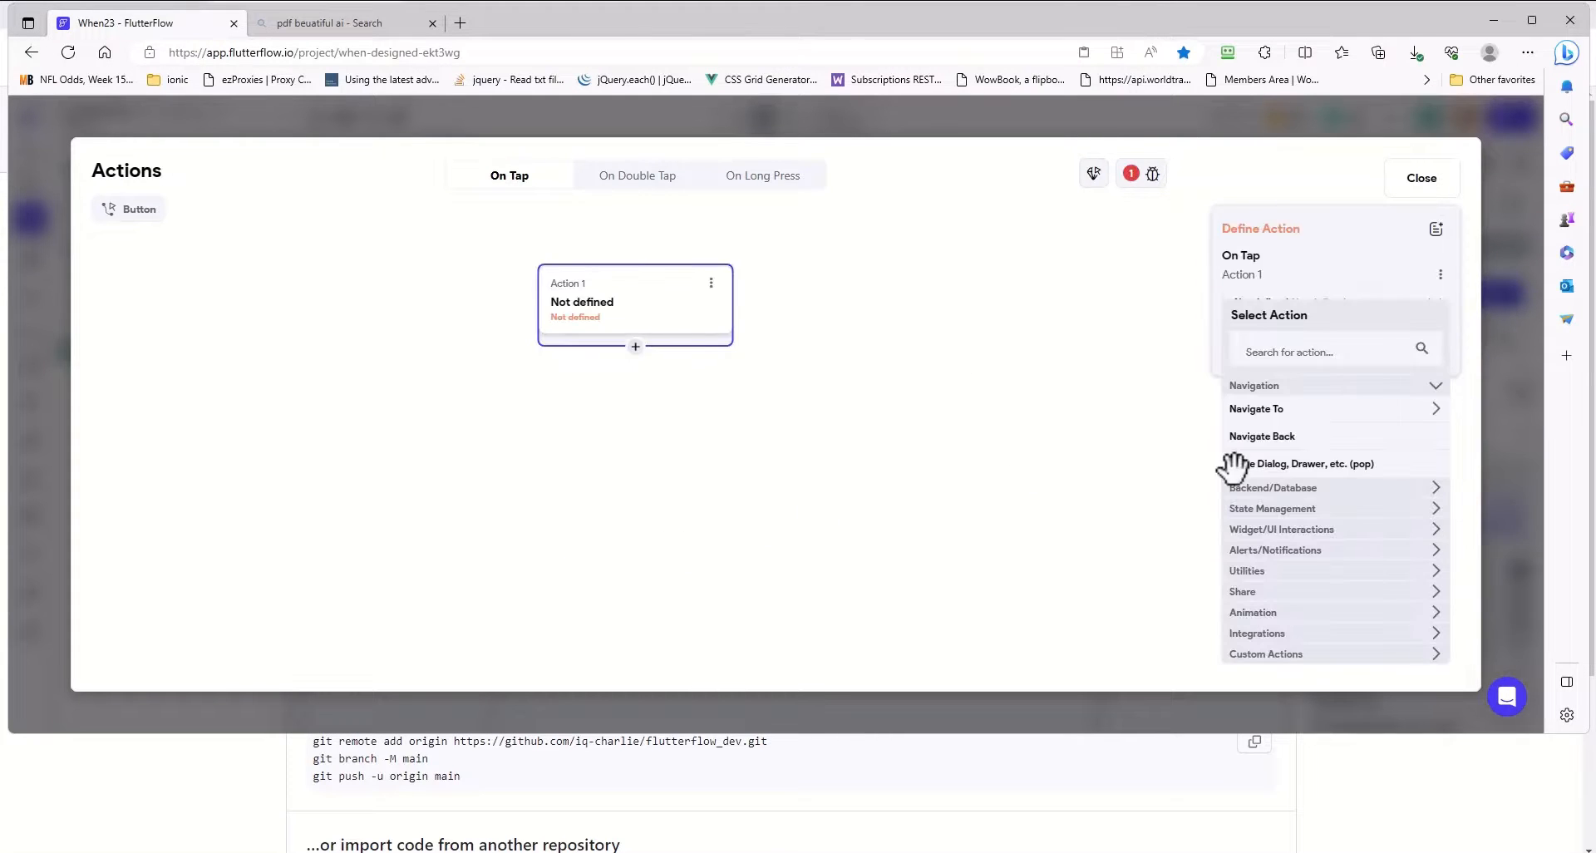
left_click(1337, 550)
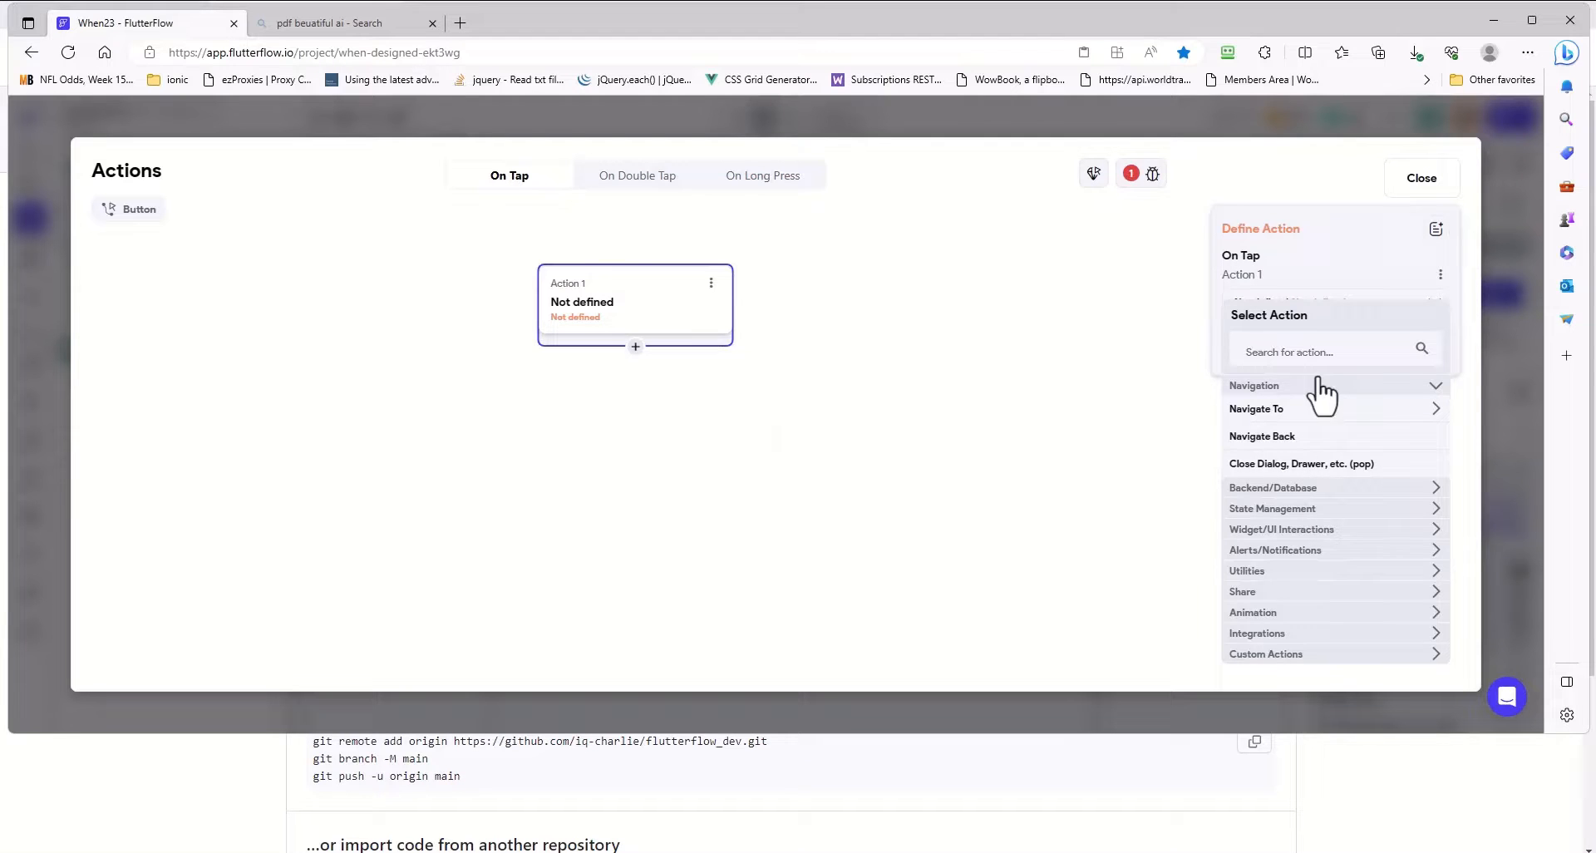
left_click(1275, 489)
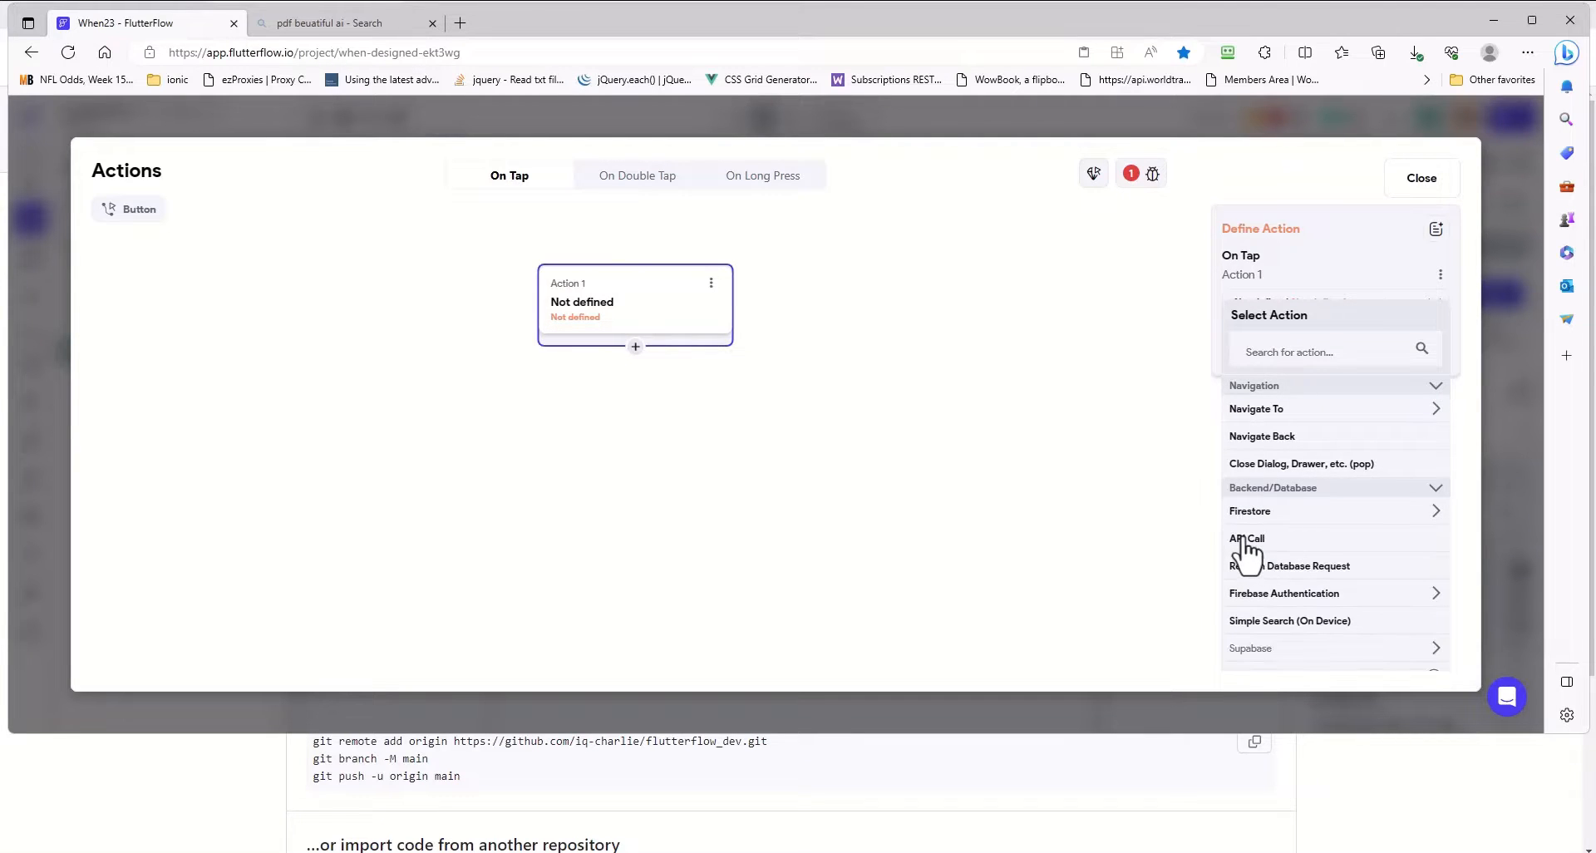
left_click(1244, 539)
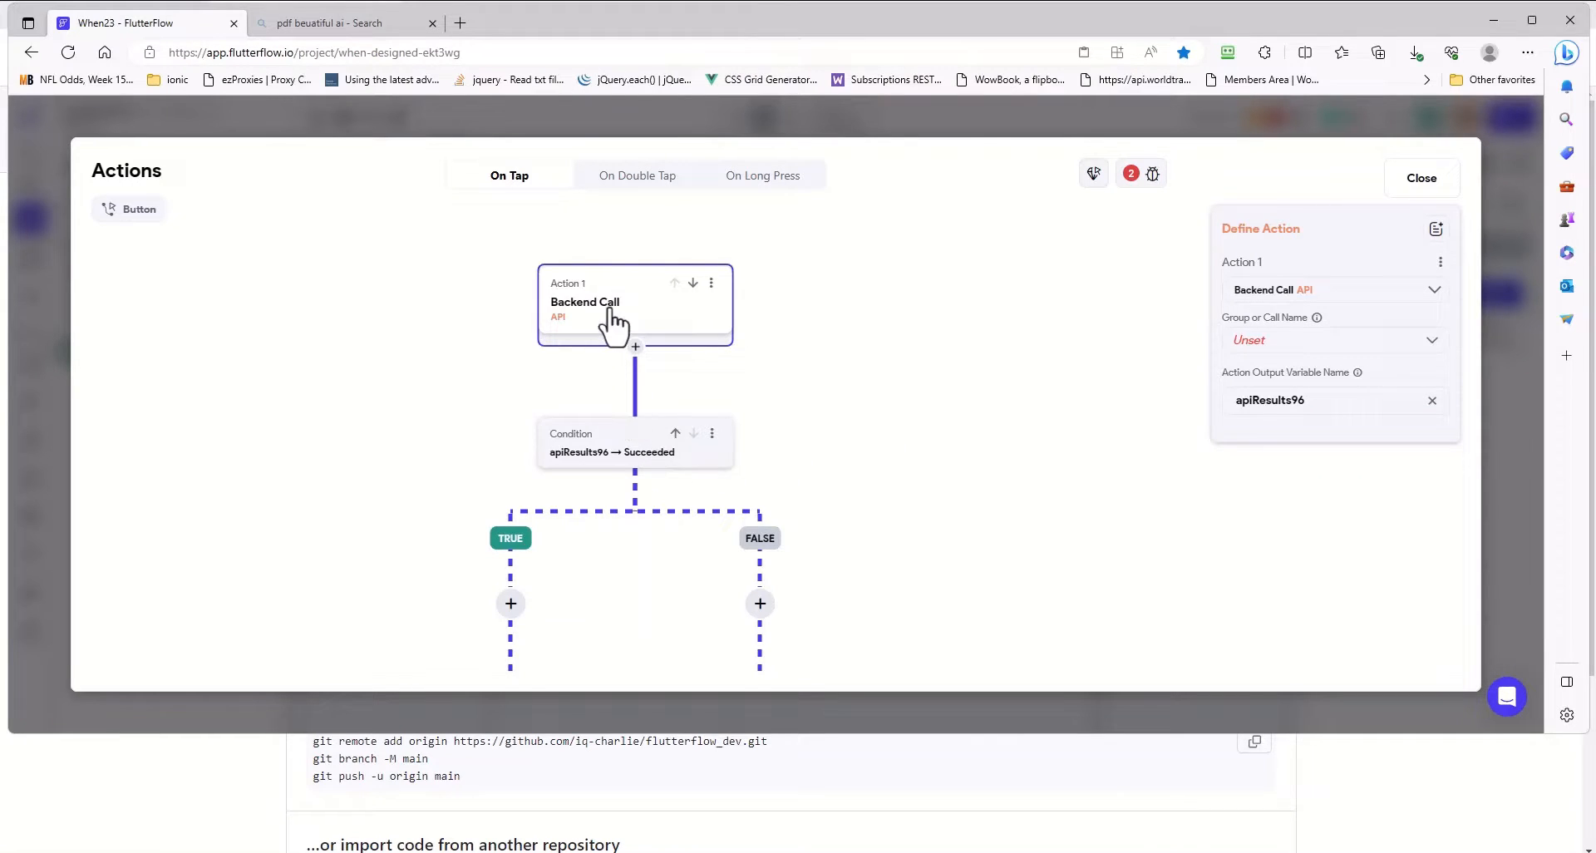
left_click(1346, 357)
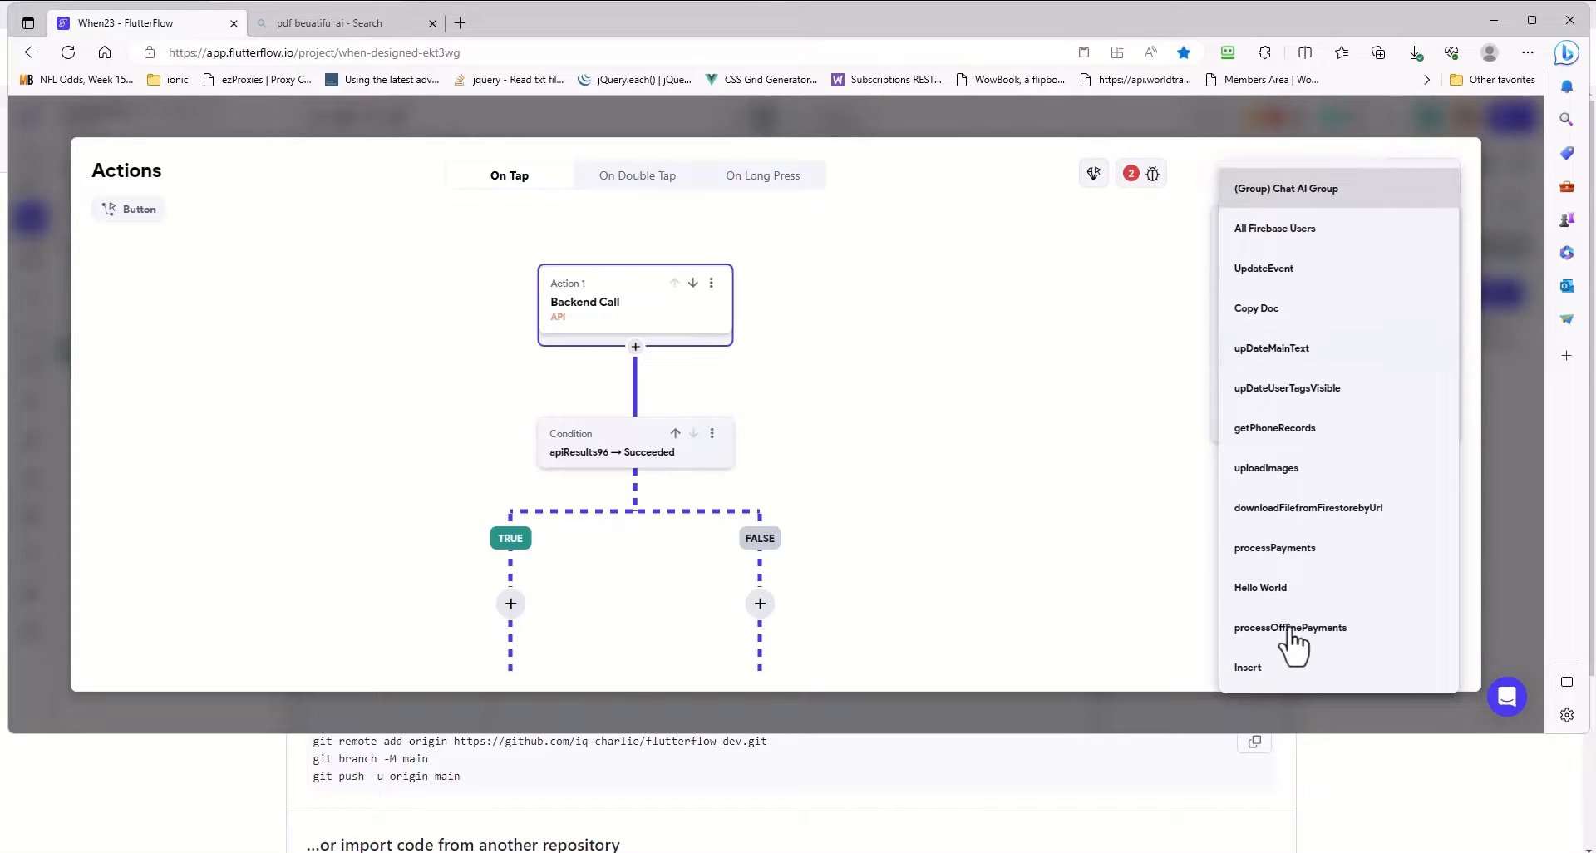
left_click(1253, 666)
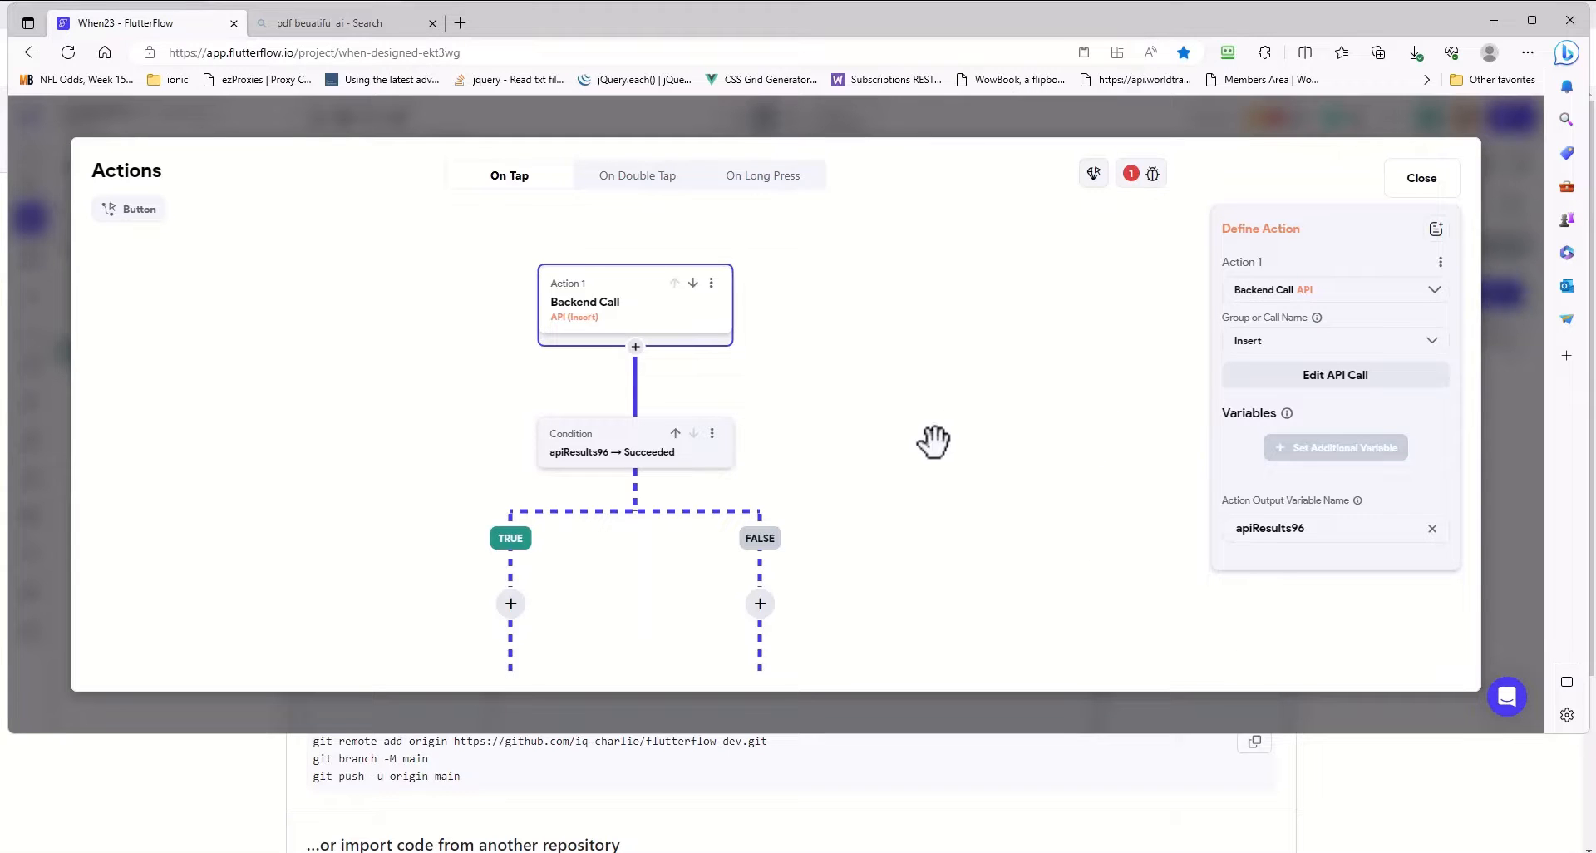
- Add a Show Snack Bar action to the condition's TRUE branch with the message "Record inserted"
left_click(1139, 191)
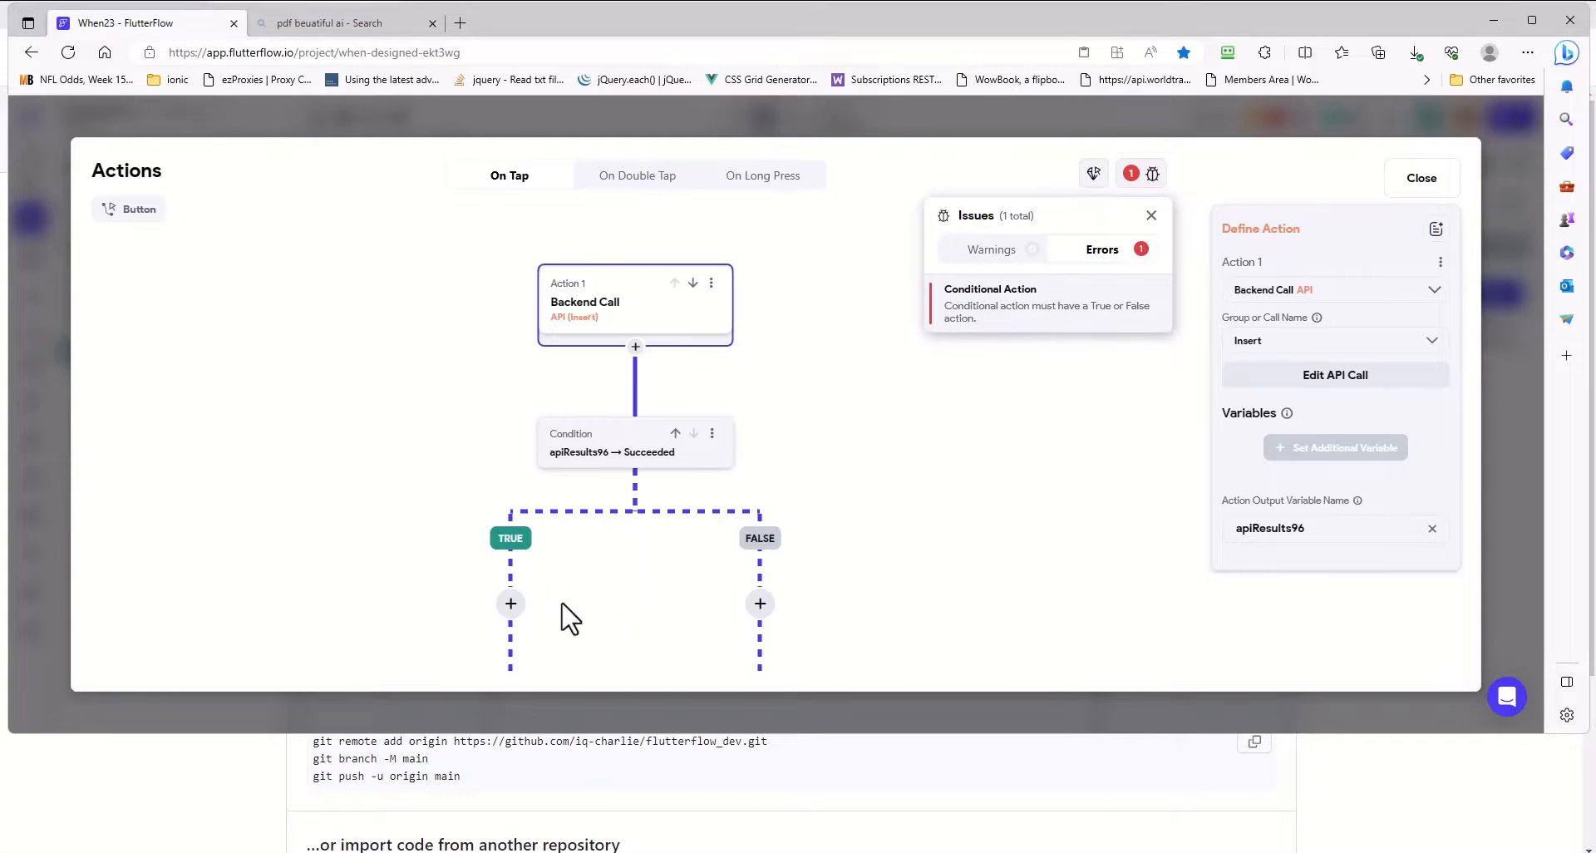
left_click(509, 607)
left_click(512, 605)
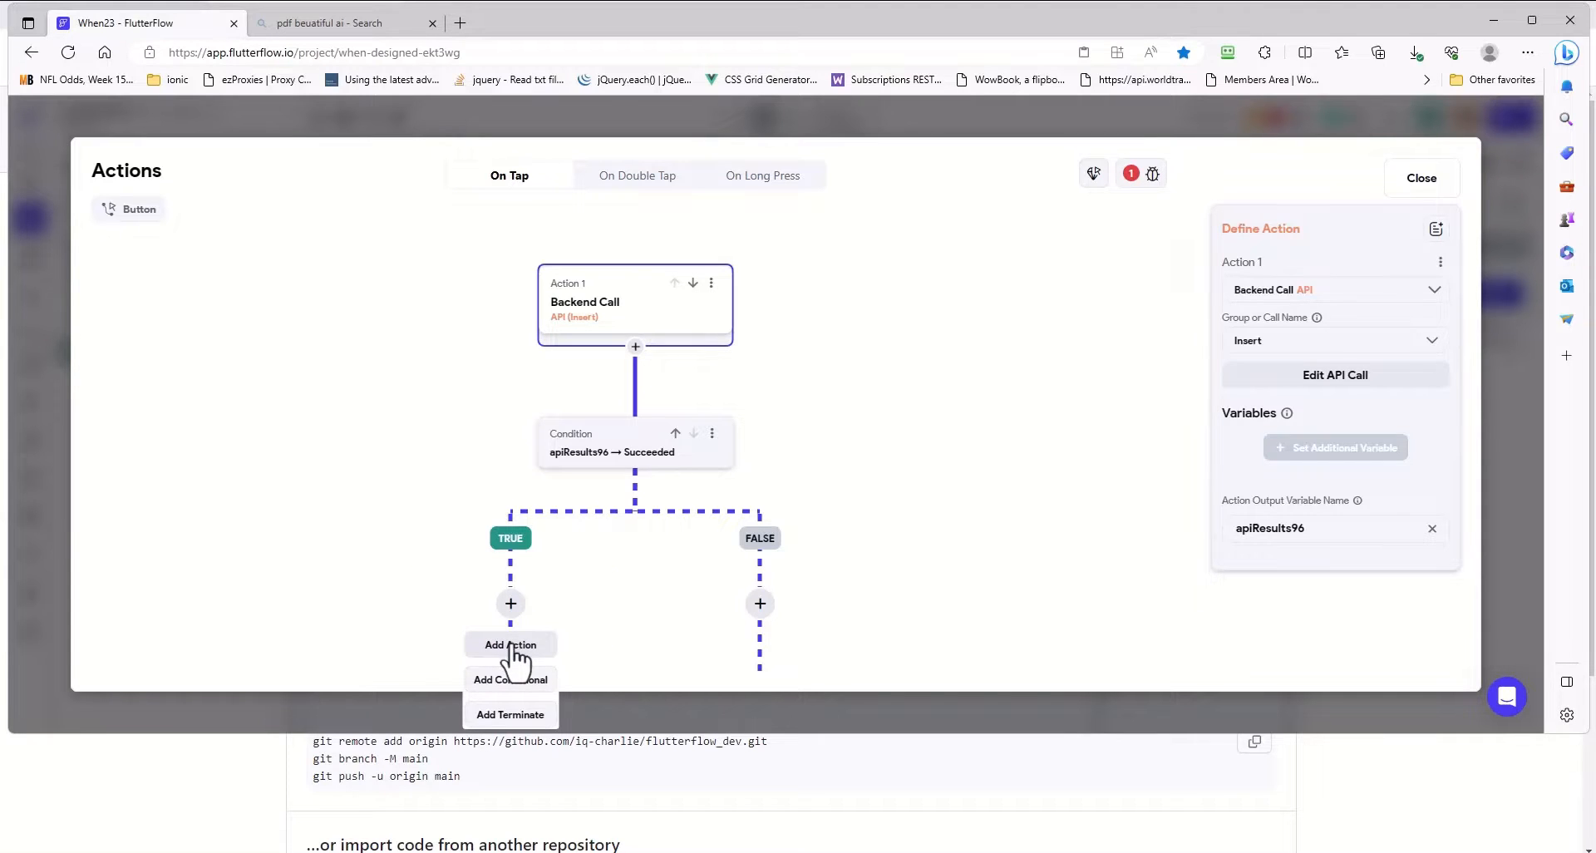
left_click(511, 646)
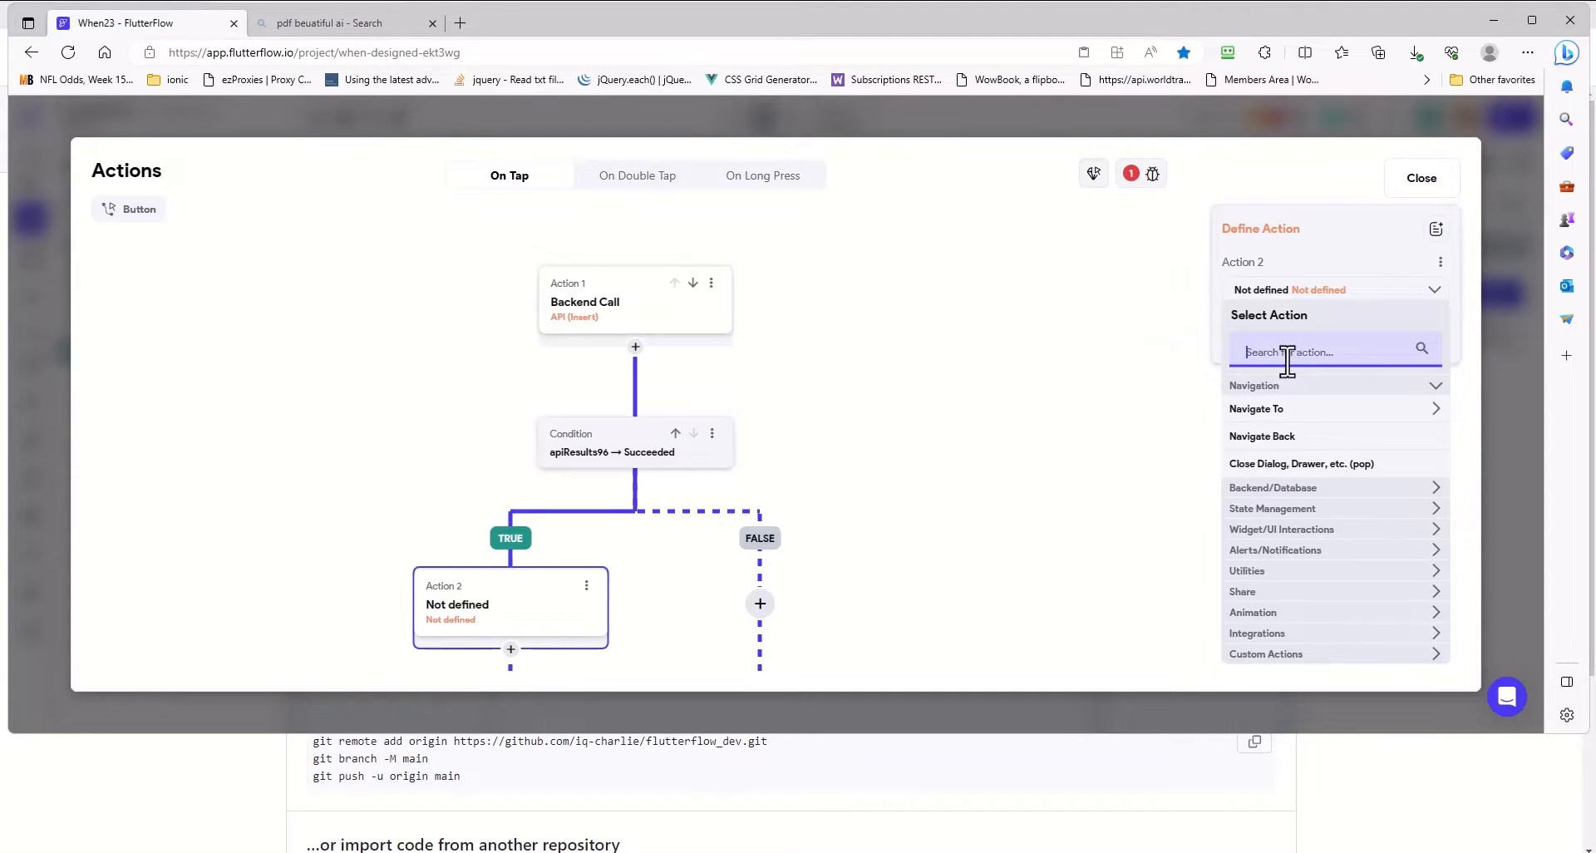
type("snack")
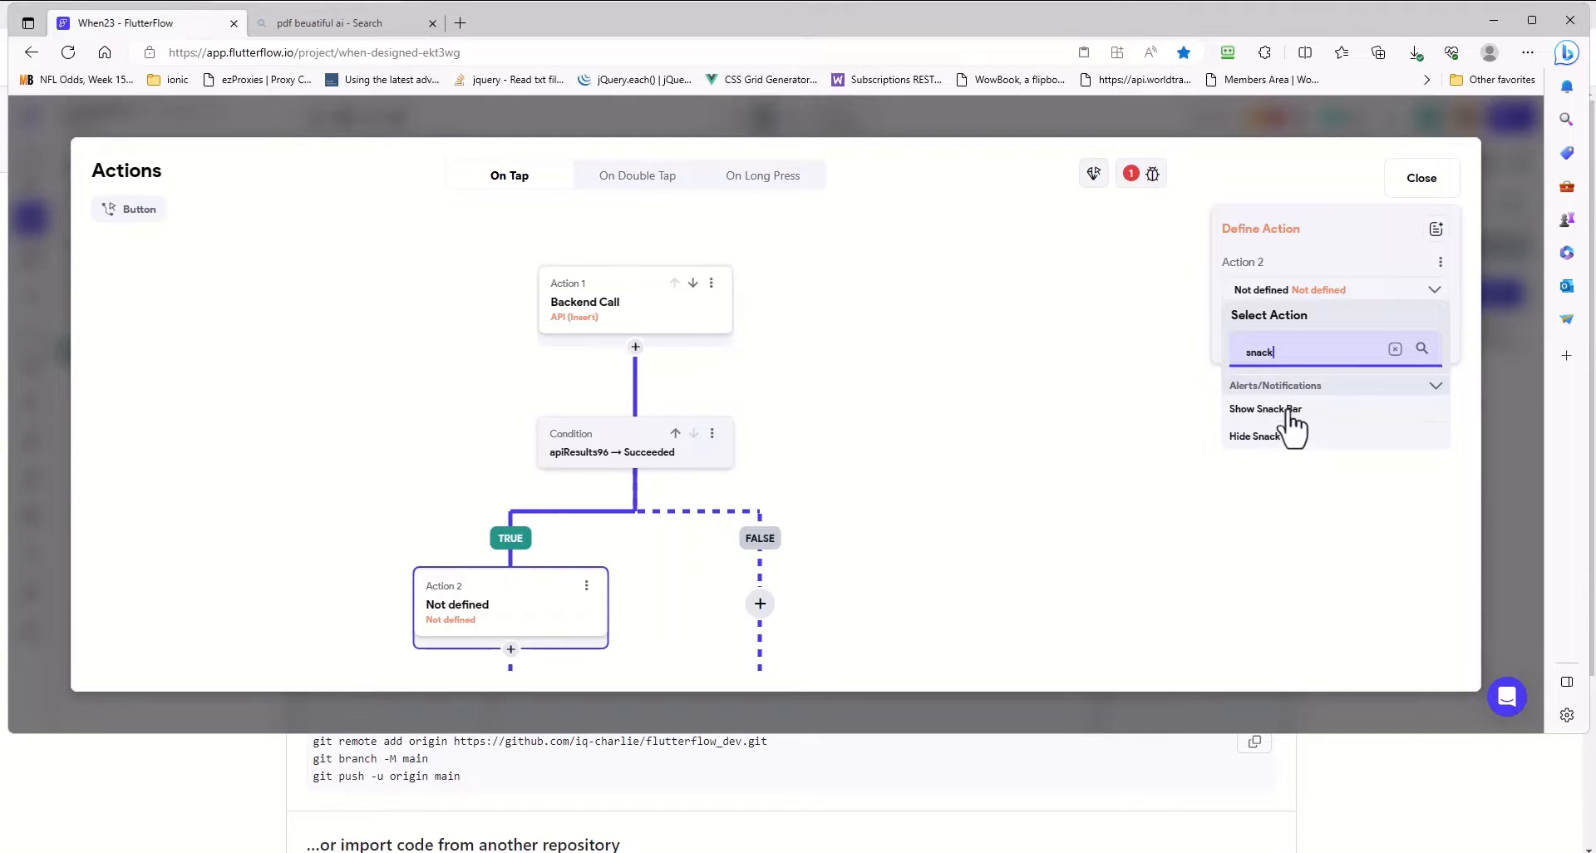
left_click(1266, 409)
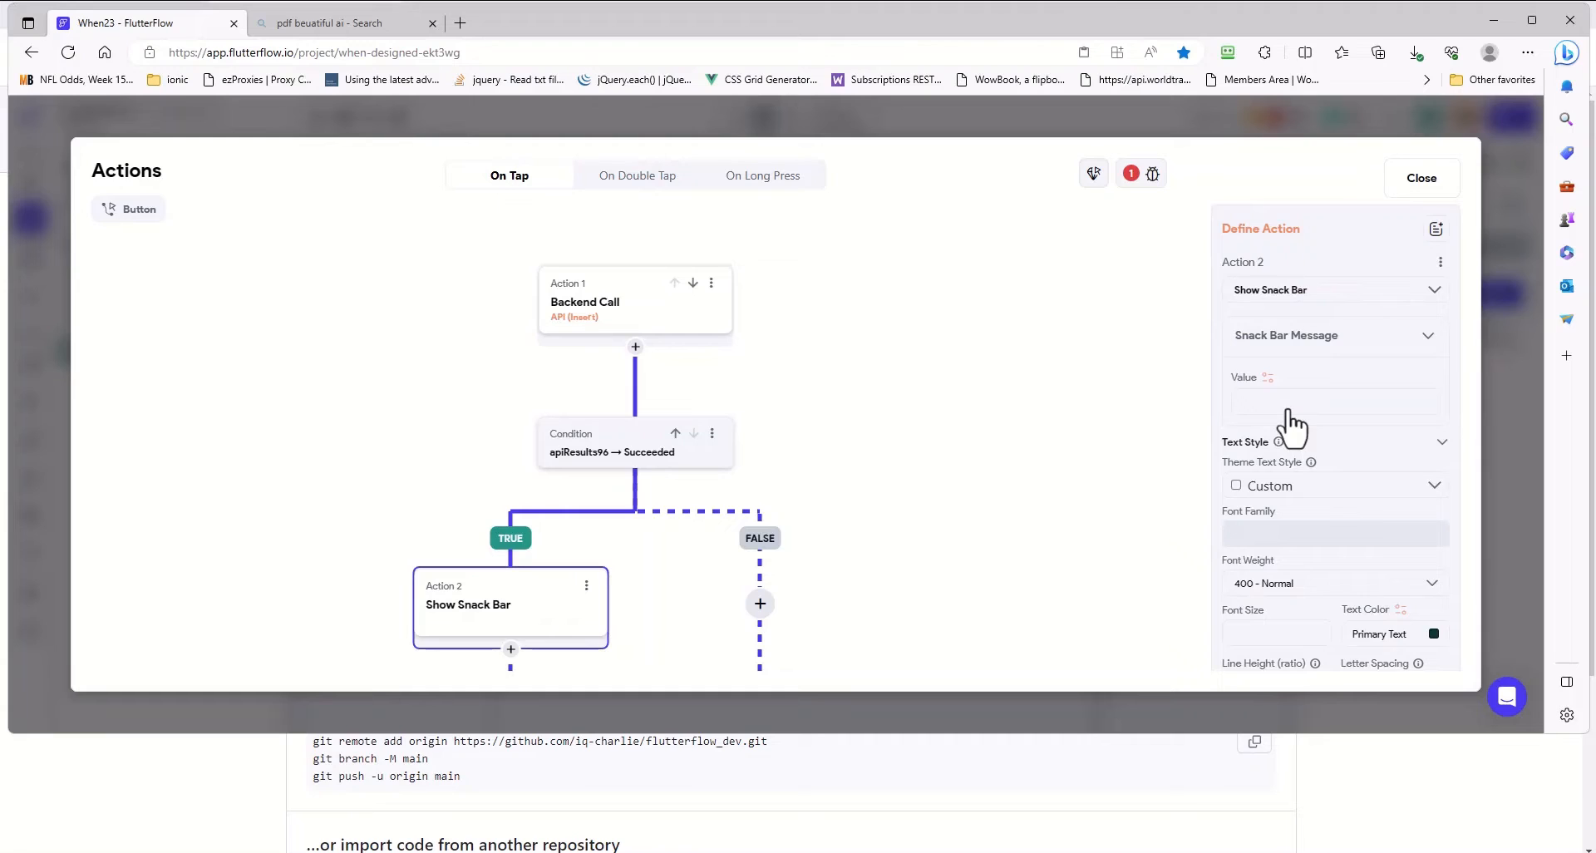
left_click(1285, 407)
type("Record inserted")
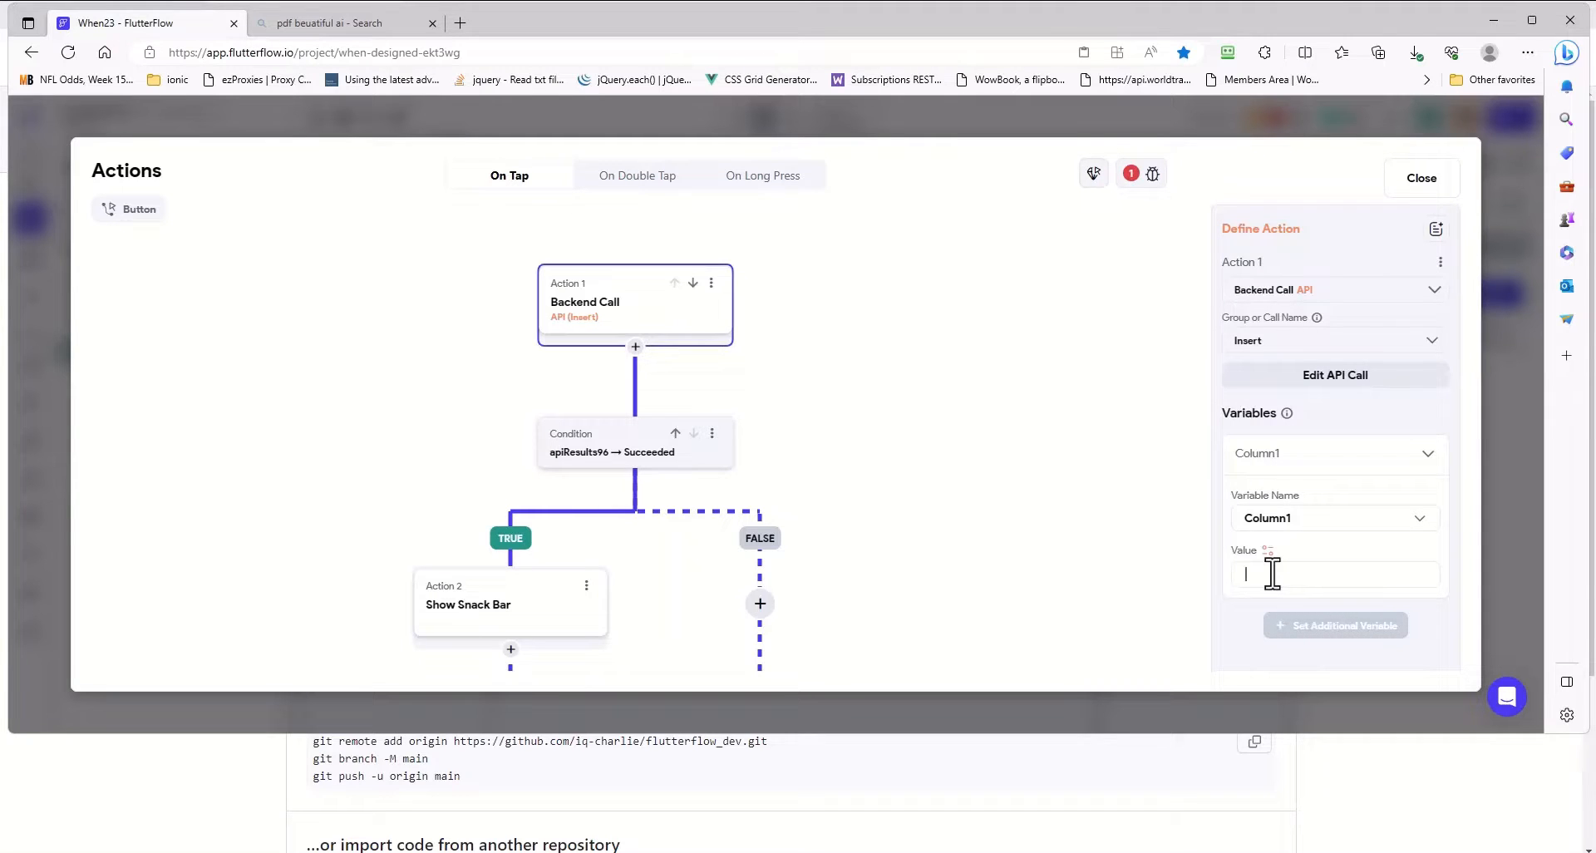
- Set the Insert action's Column1 variable to age and add the Column2 variable with the value address
type("age")
left_click(1324, 631)
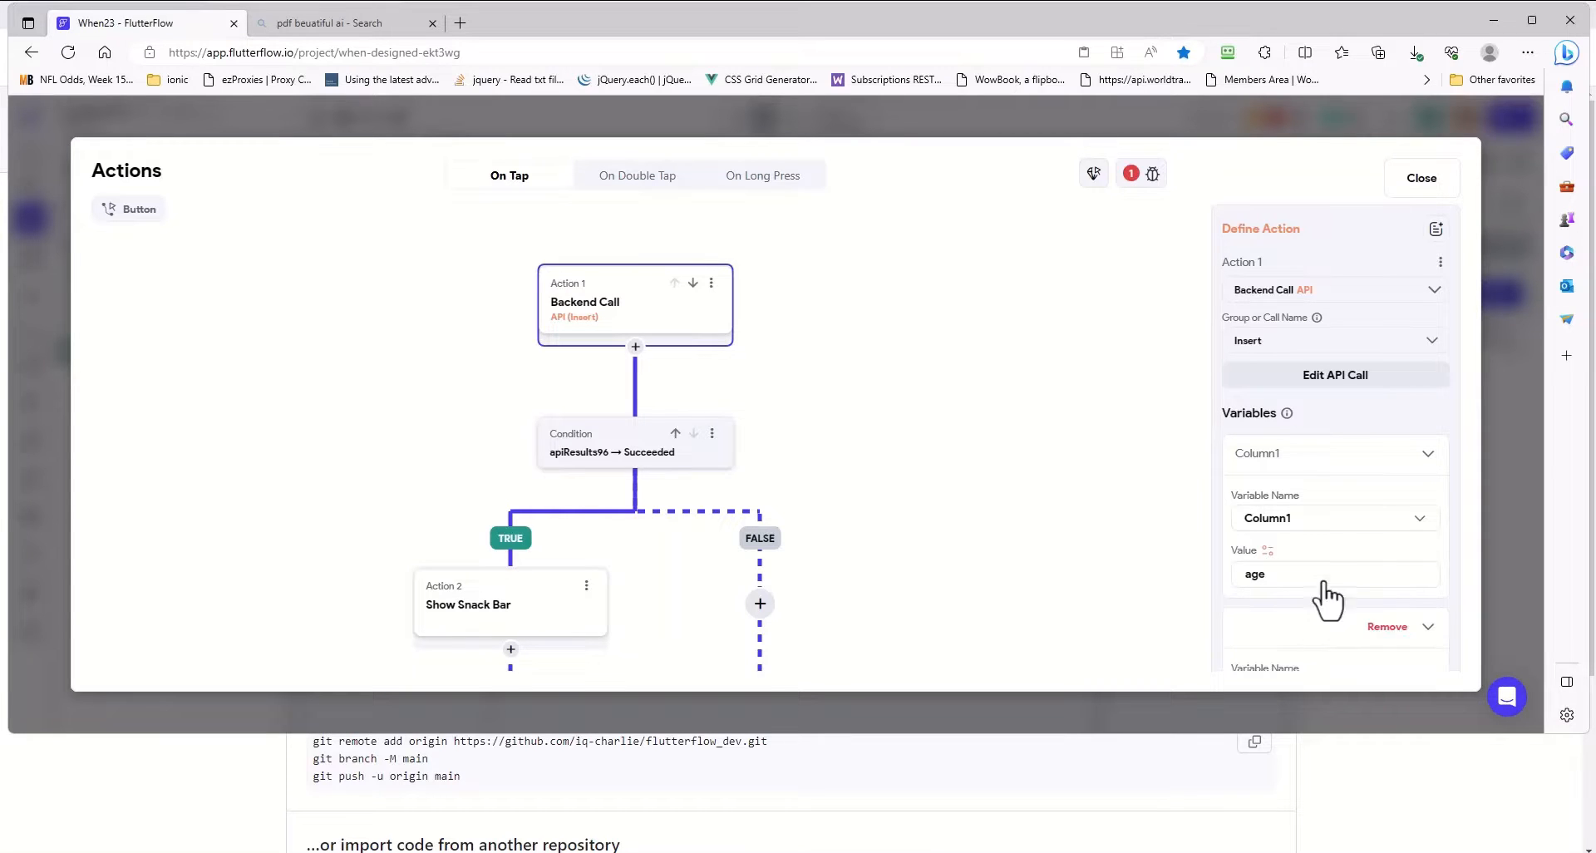
scroll(1336, 536, "down", 2)
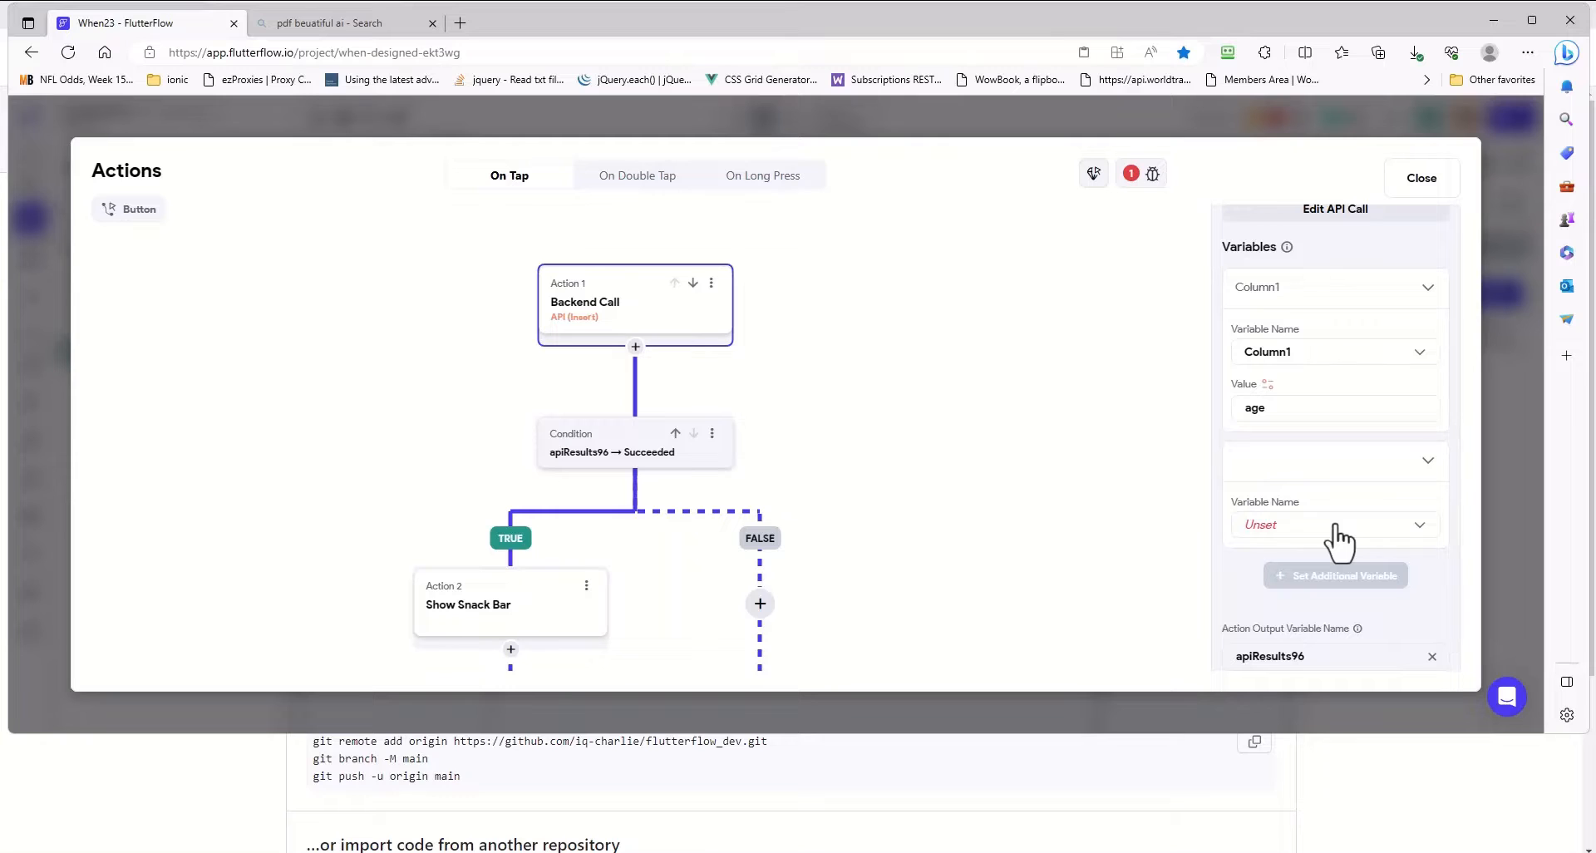
left_click(1278, 532)
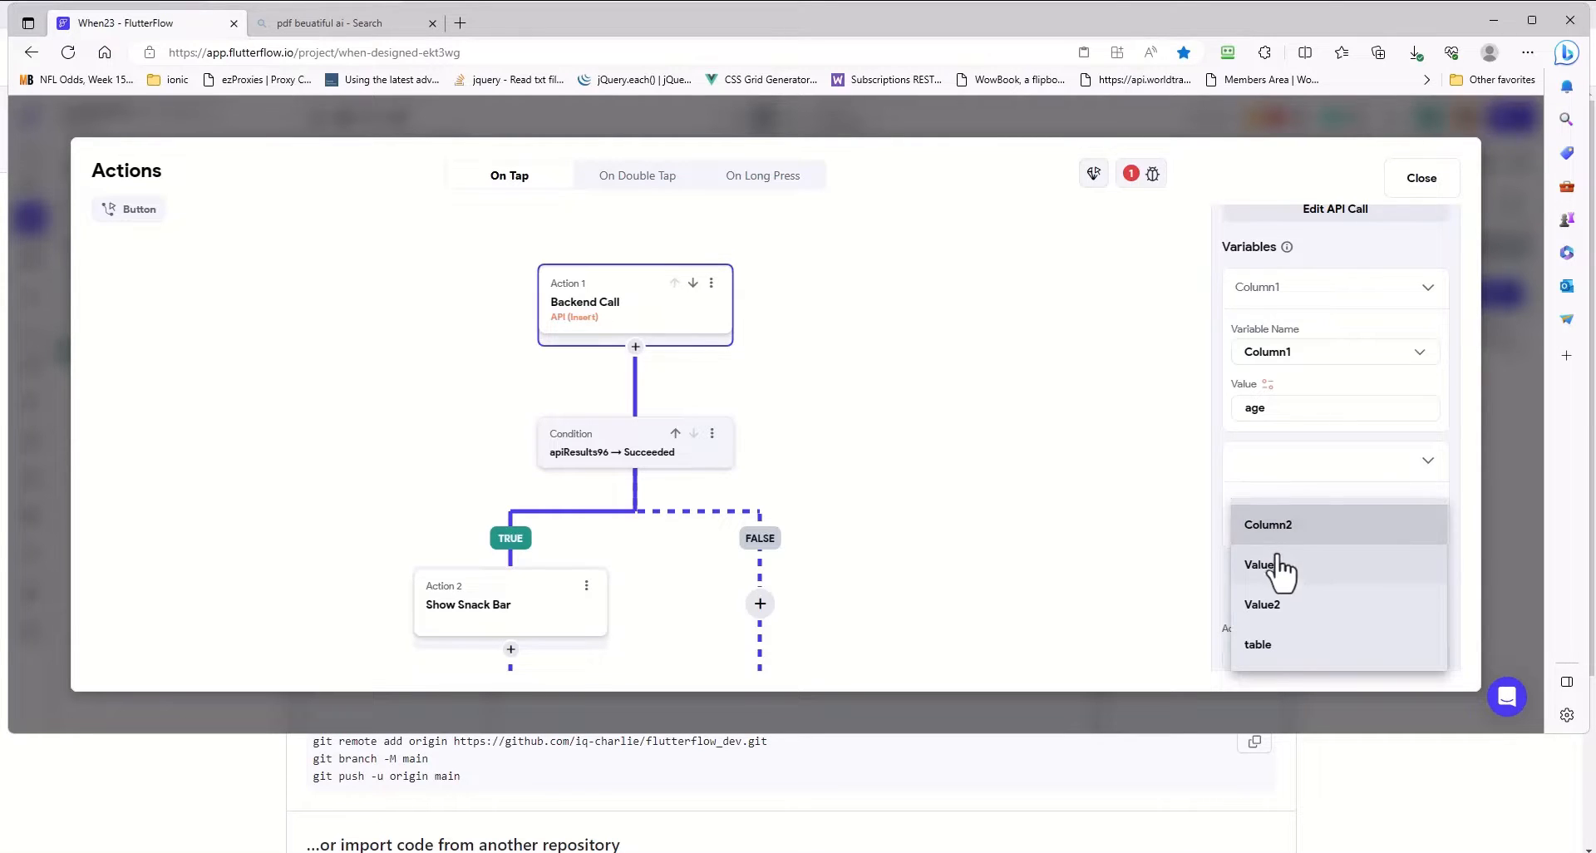
left_click(1279, 530)
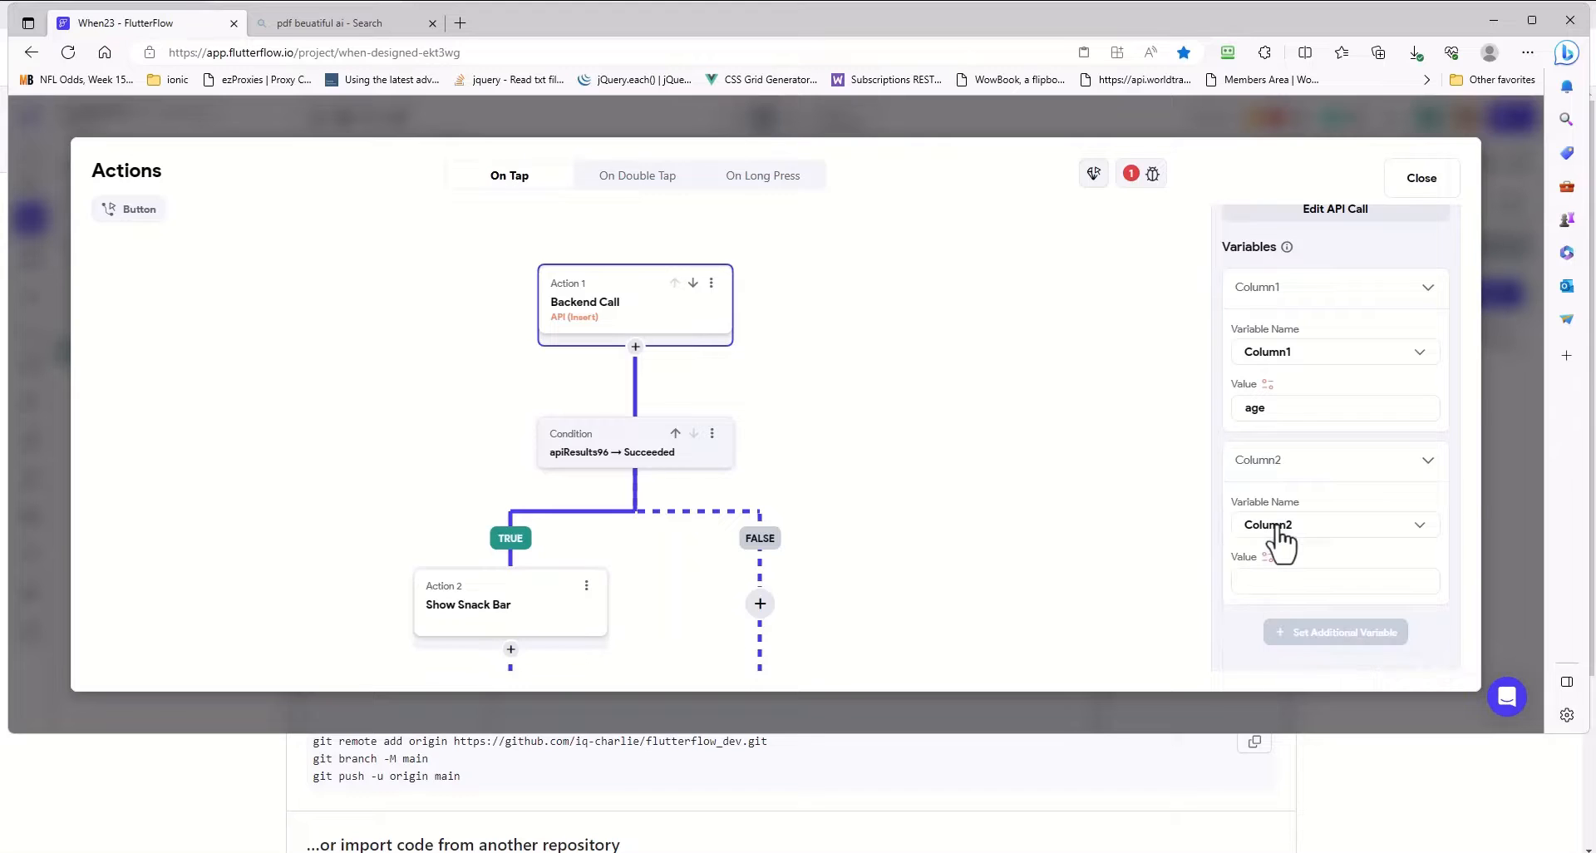
left_click(1276, 579)
type("address")
- Add the variables Value1 and Value2, bound to the widget states of TextField 1 (Age) and TextField 2 (Address)
left_click(1356, 633)
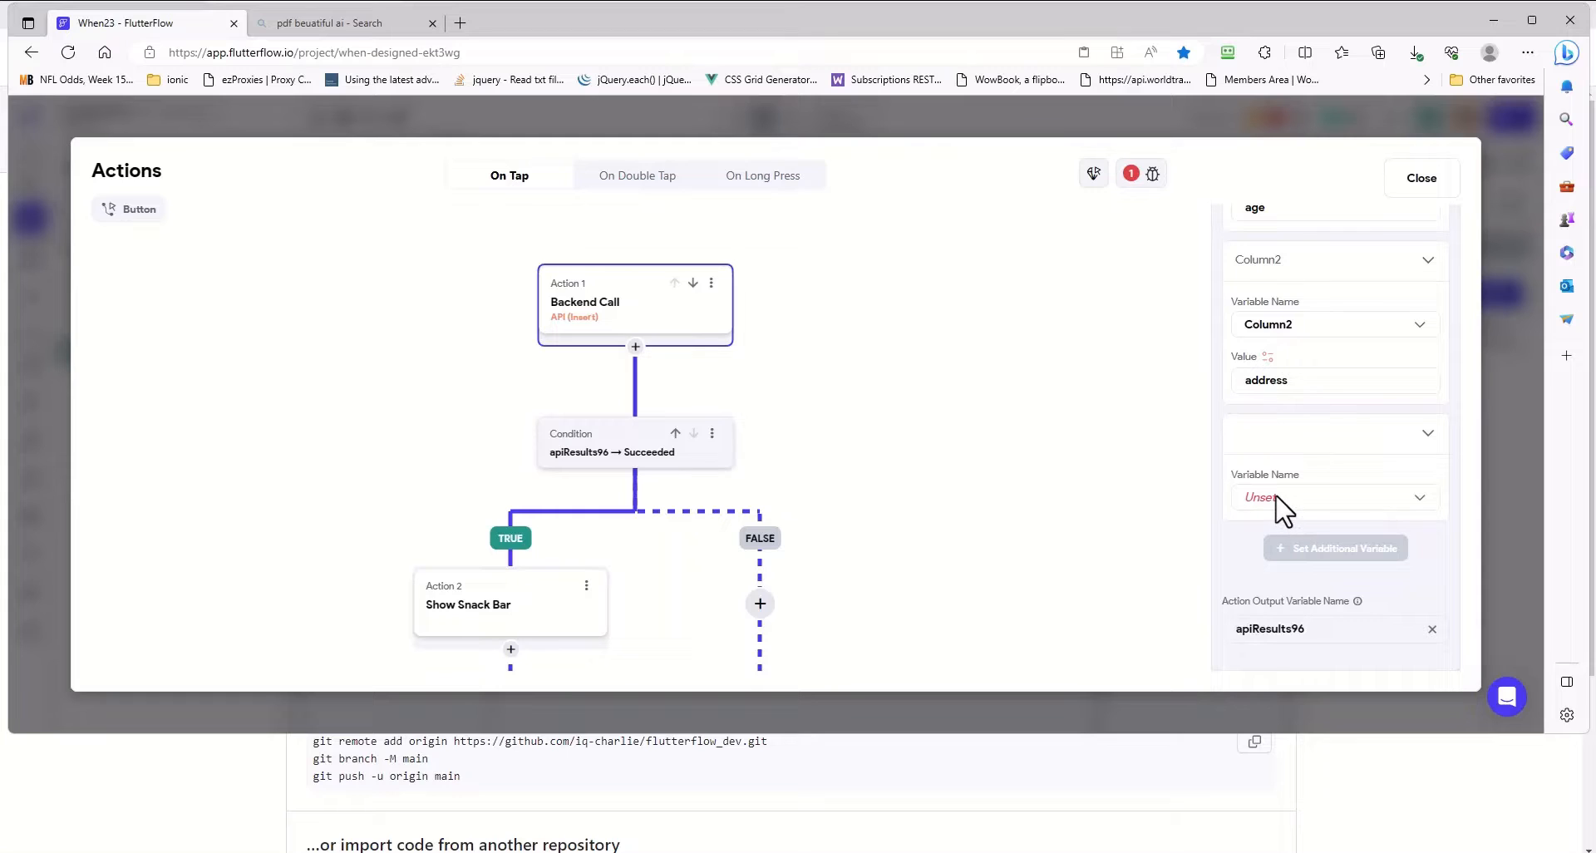
left_click(1278, 503)
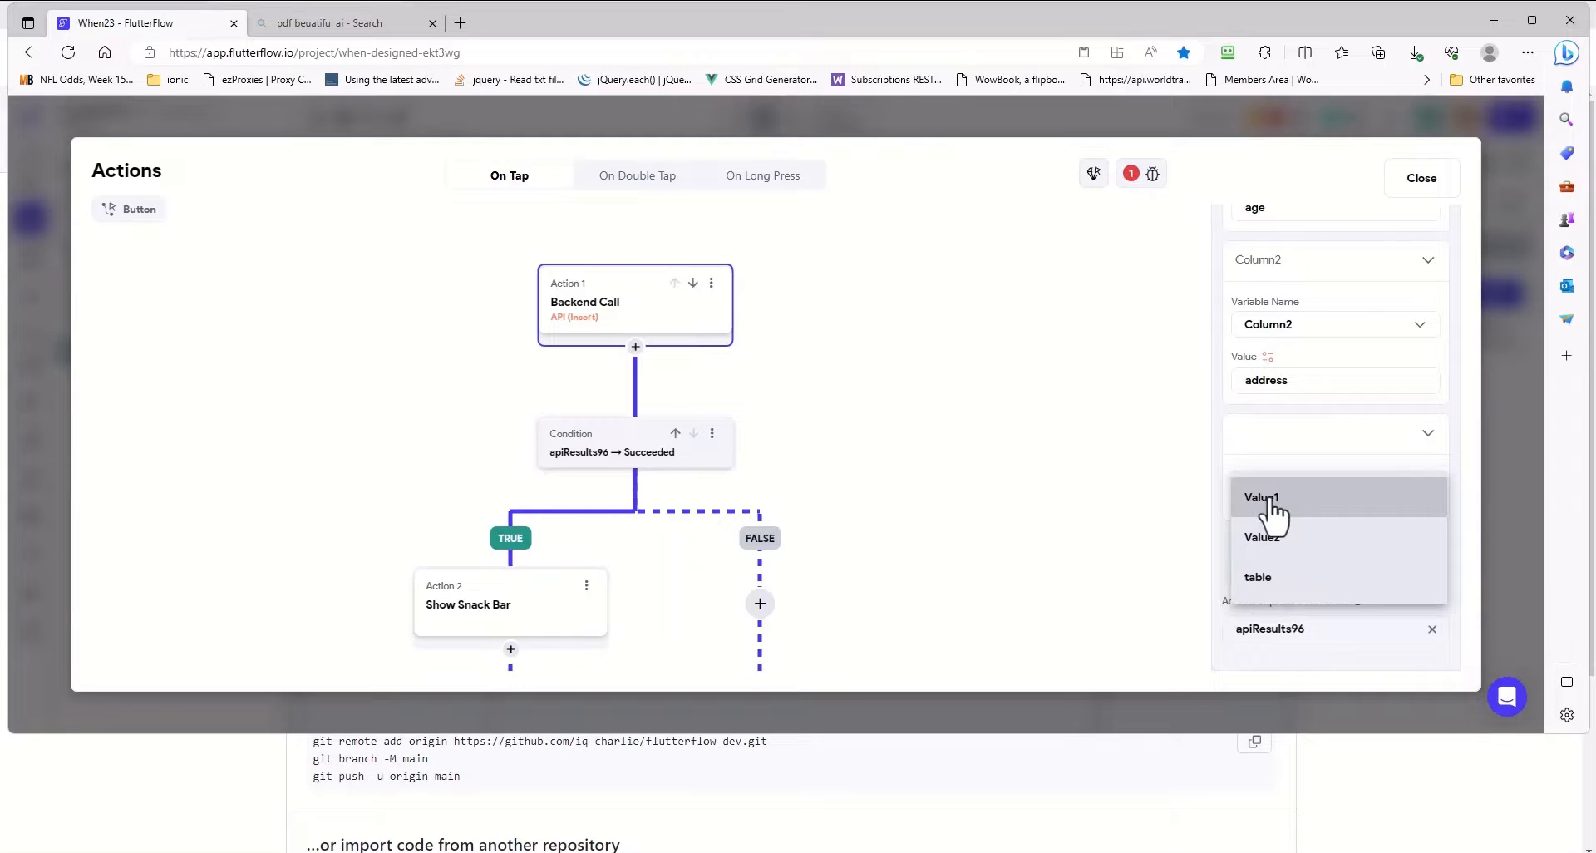
left_click(1272, 499)
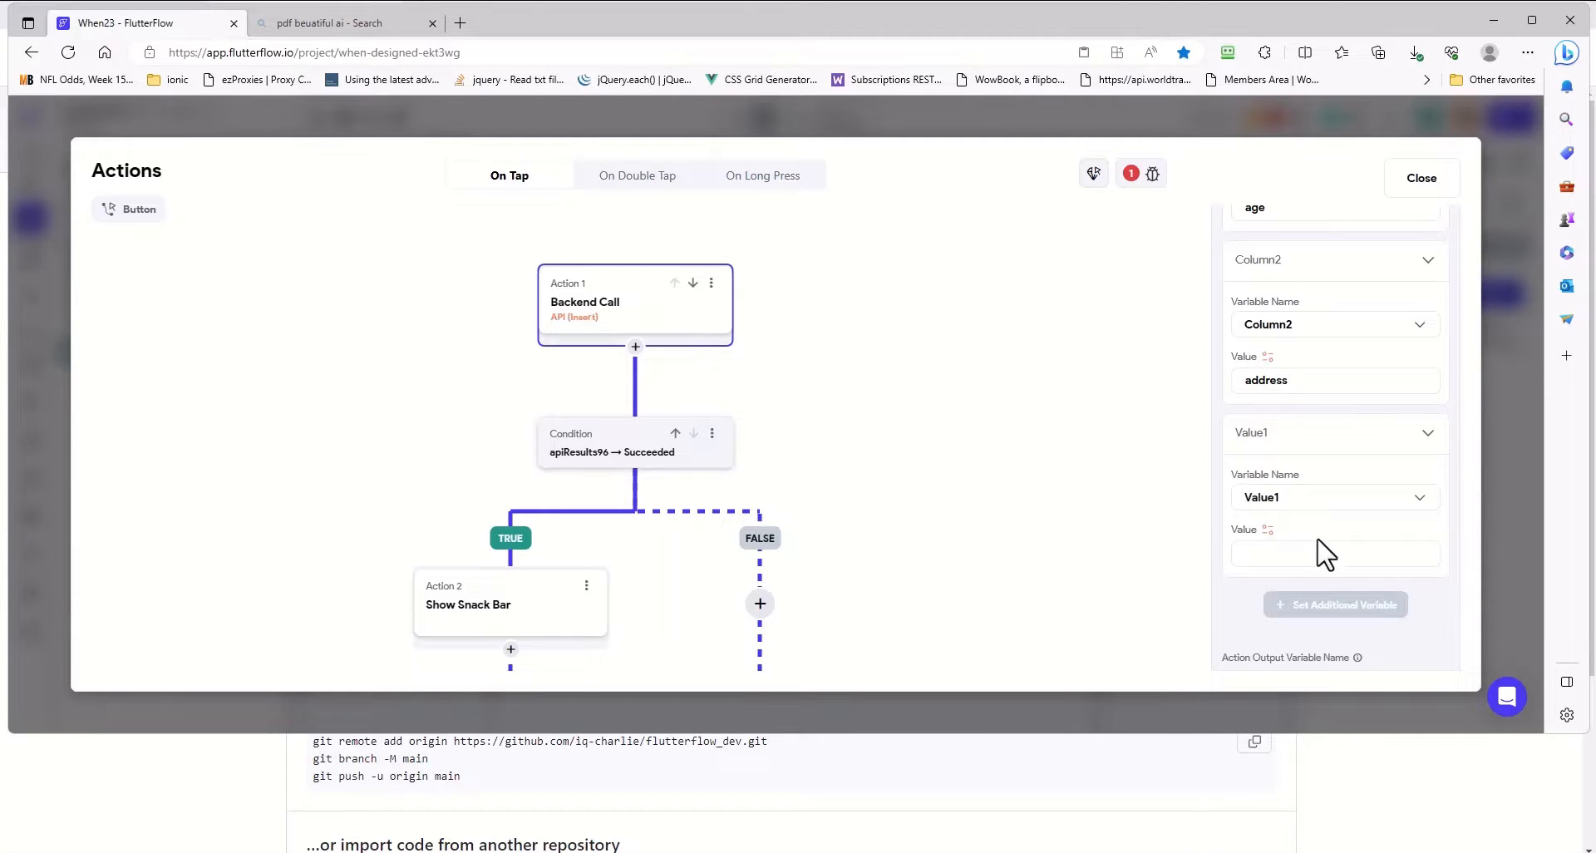
left_click(1268, 530)
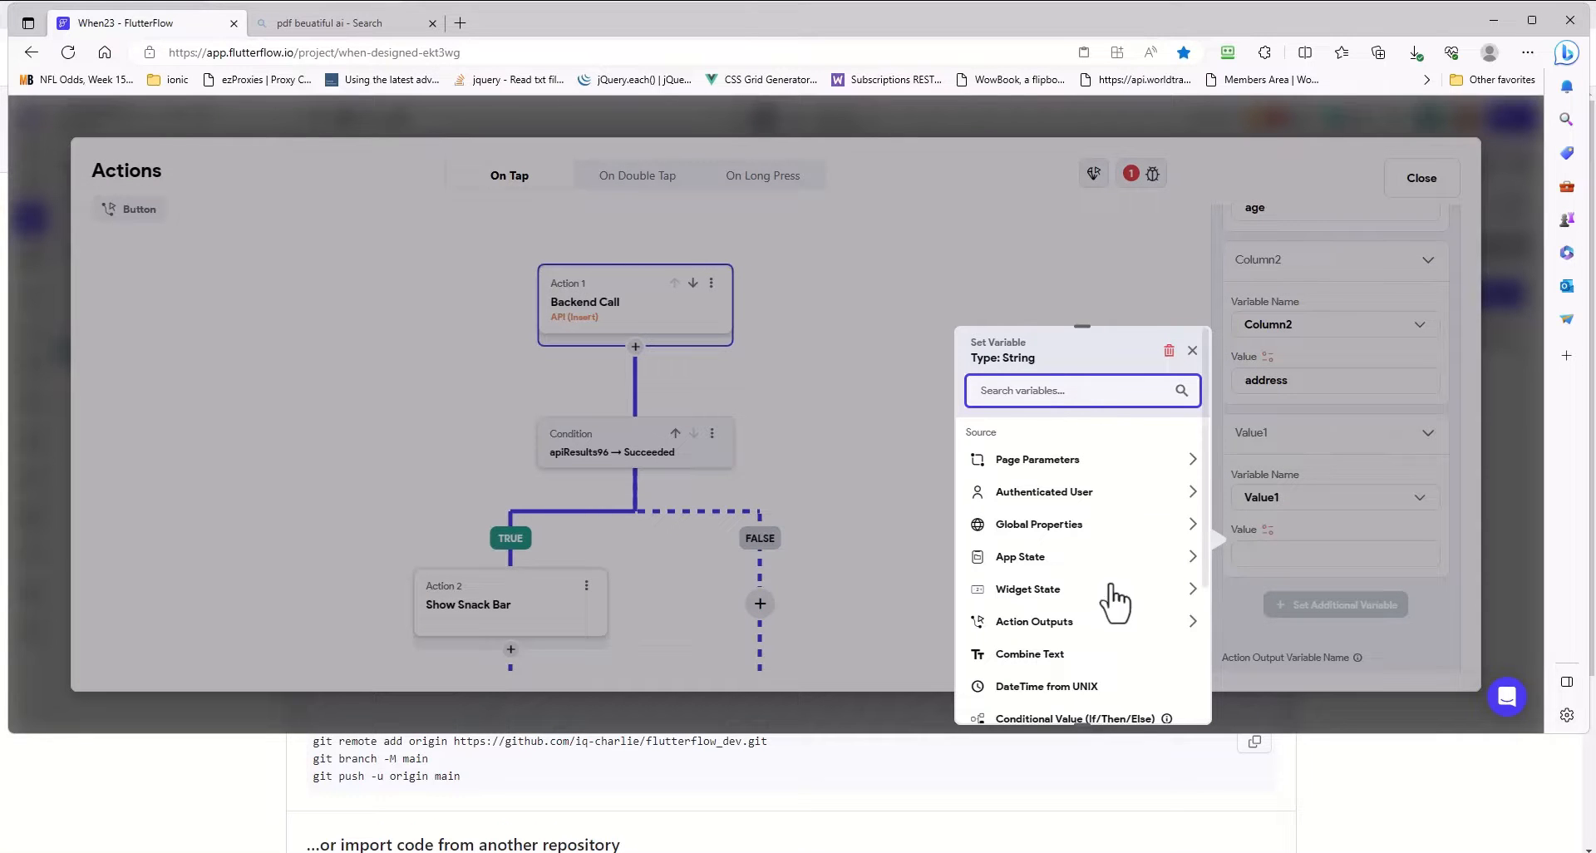
left_click(1039, 590)
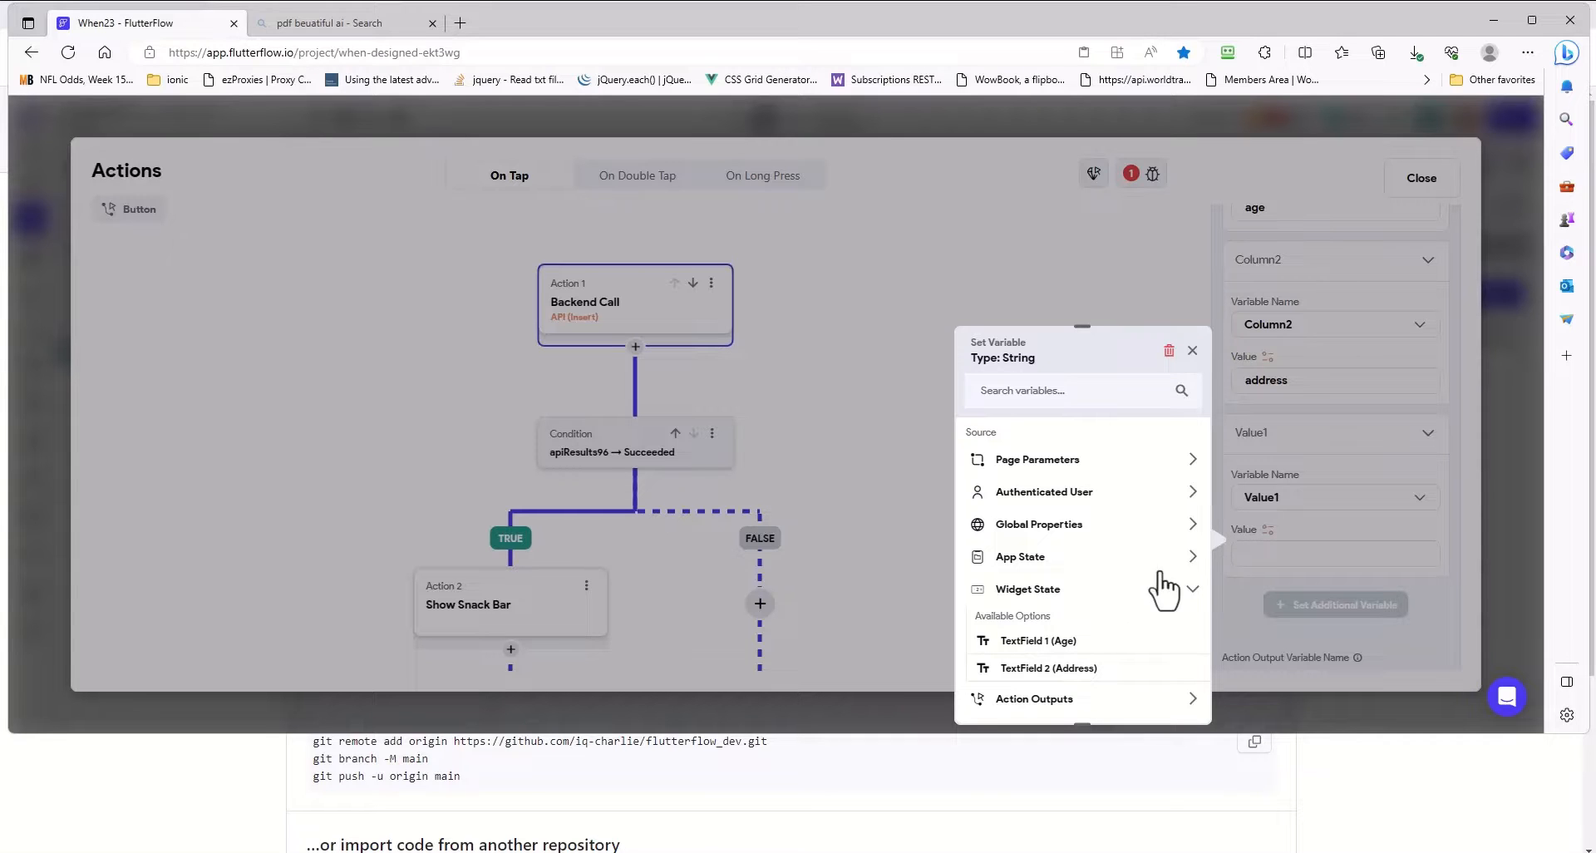
scroll(1123, 607, "down", 2)
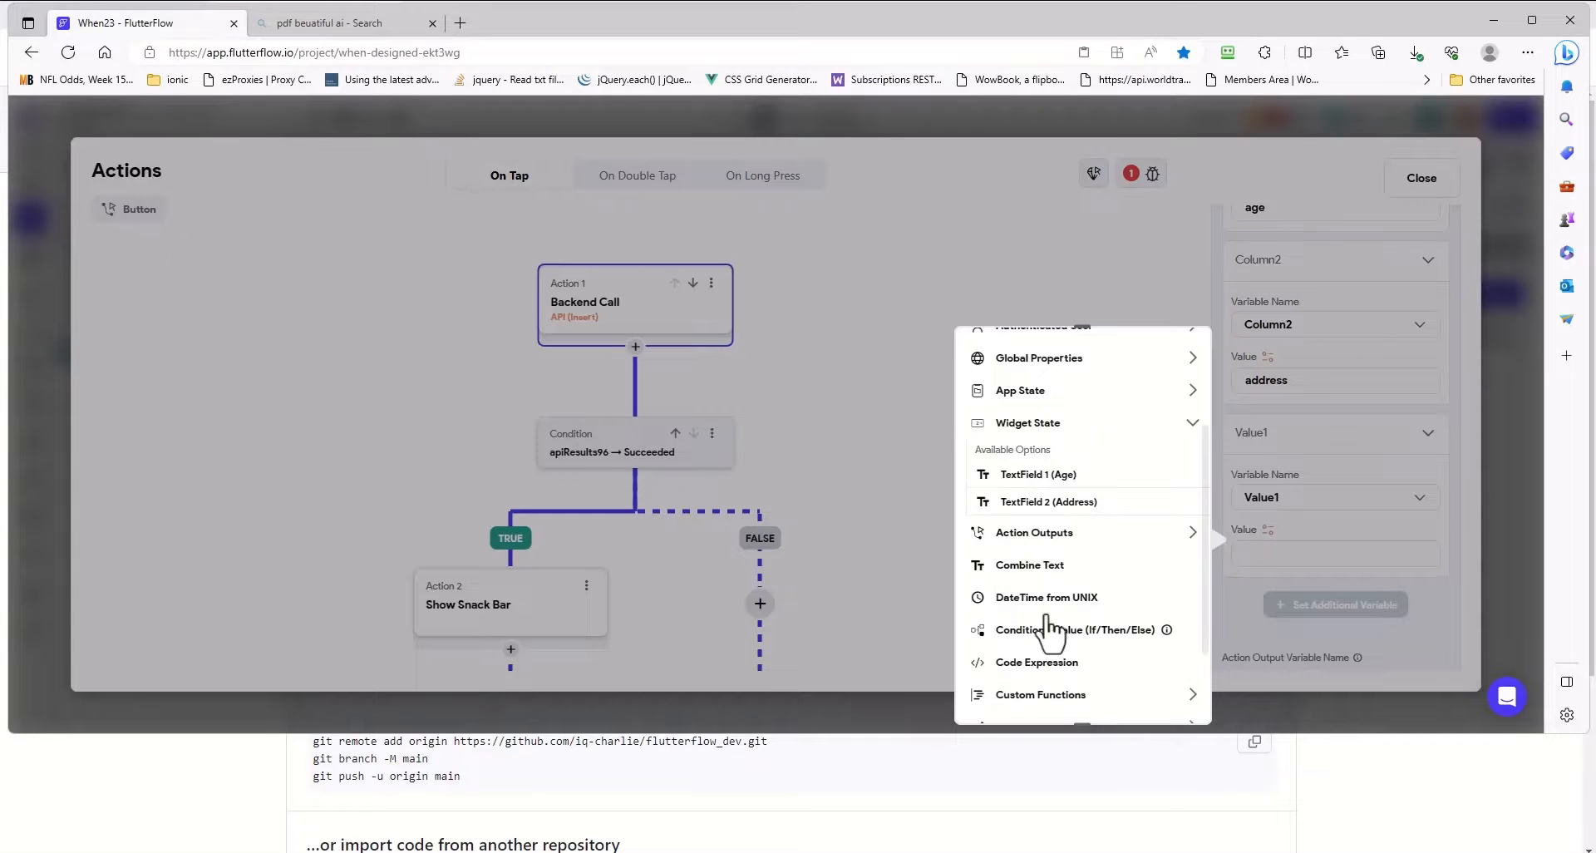
left_click(1037, 480)
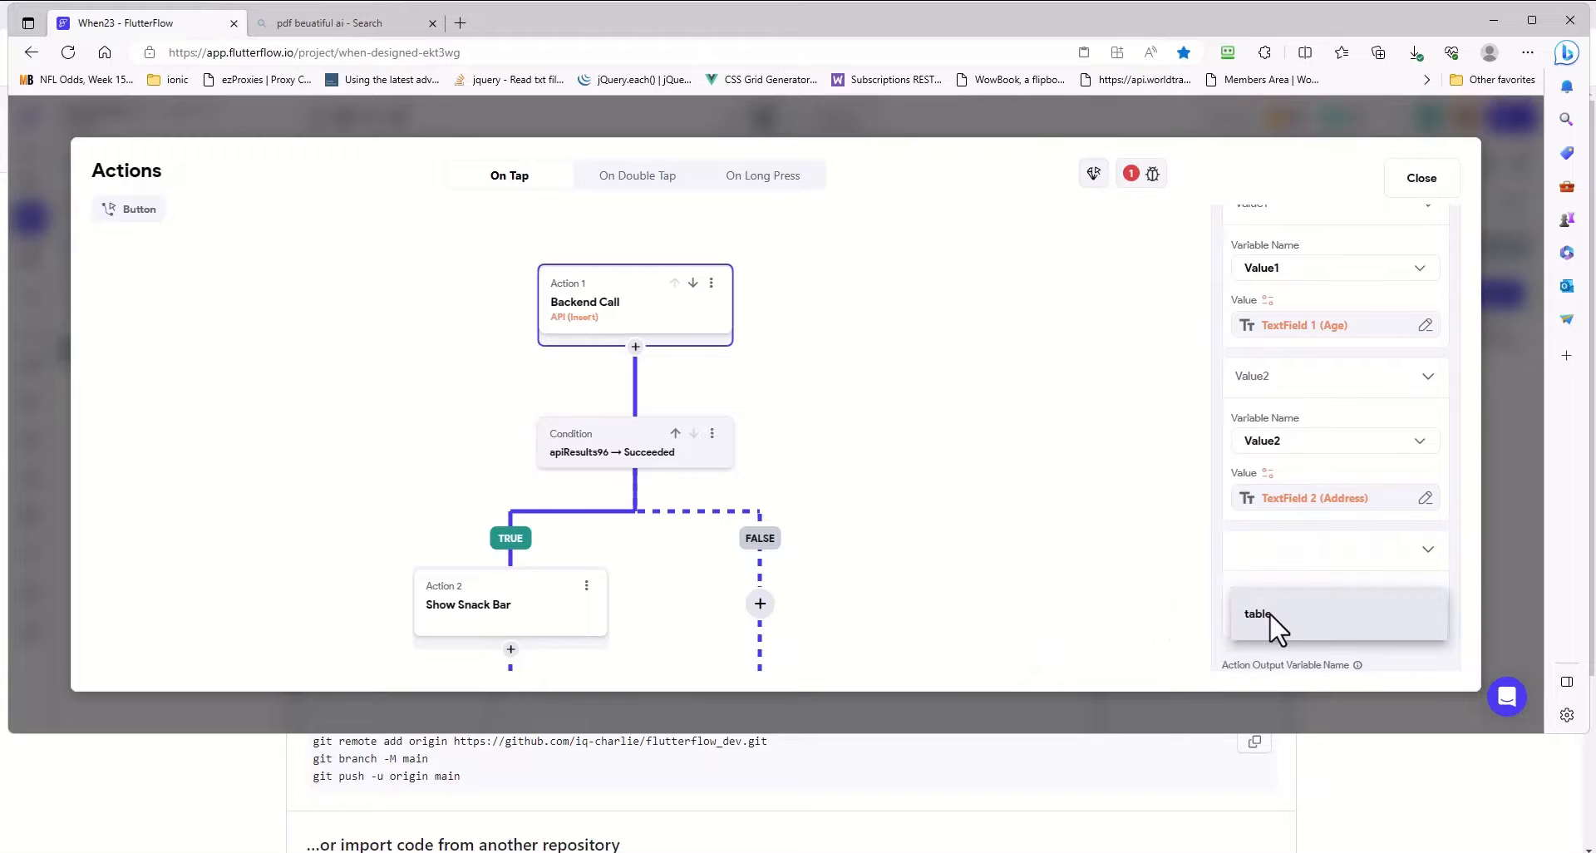
- Add the table variable with the value patient to the Insert action and close the action flow editor
left_click(1267, 622)
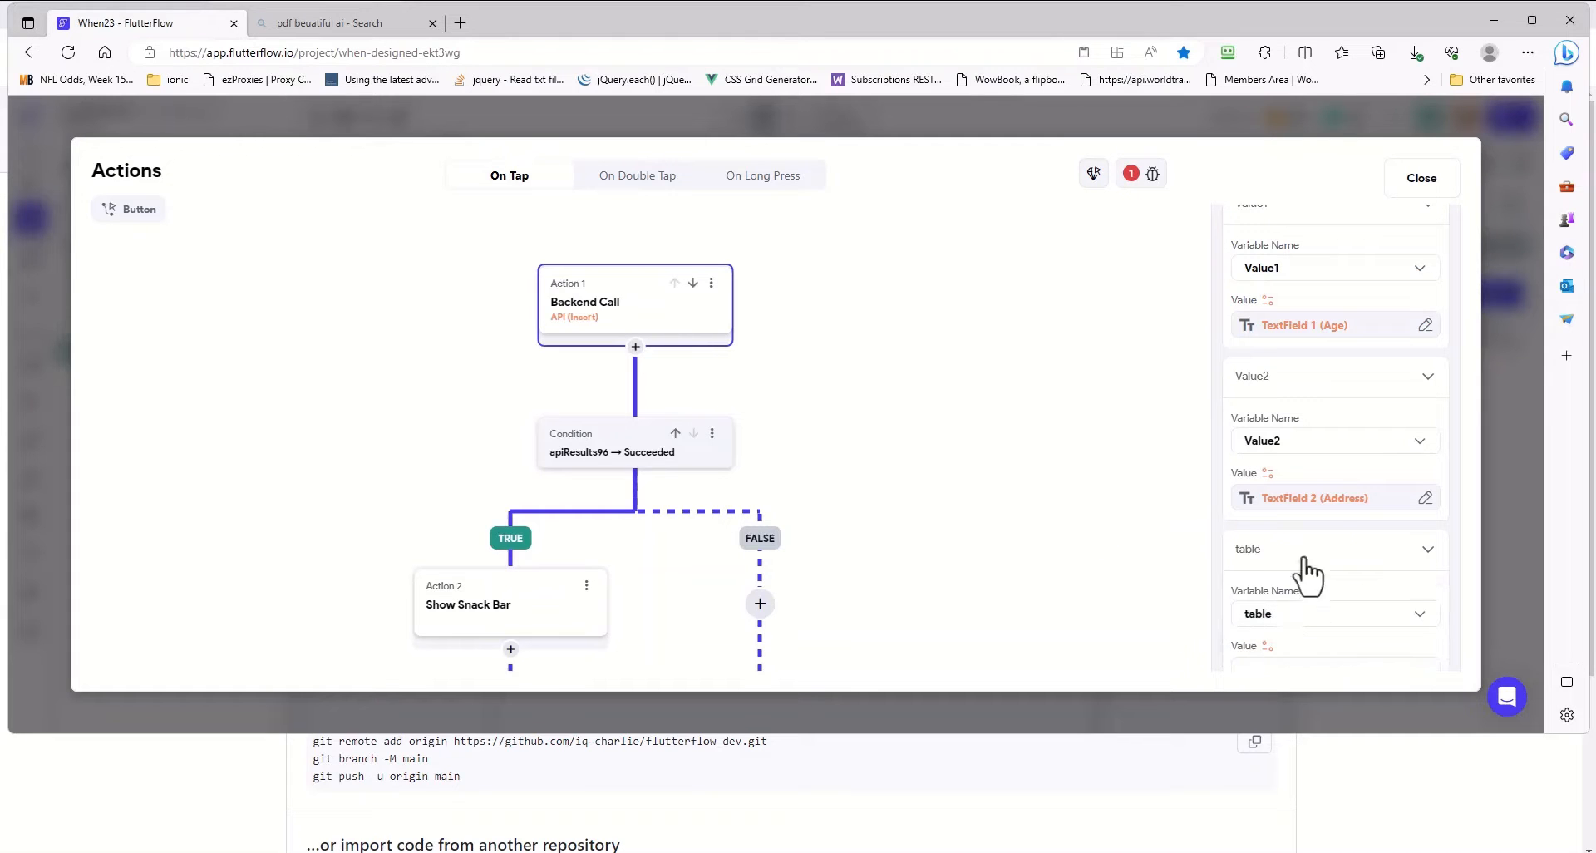
scroll(1372, 532, "down", 1)
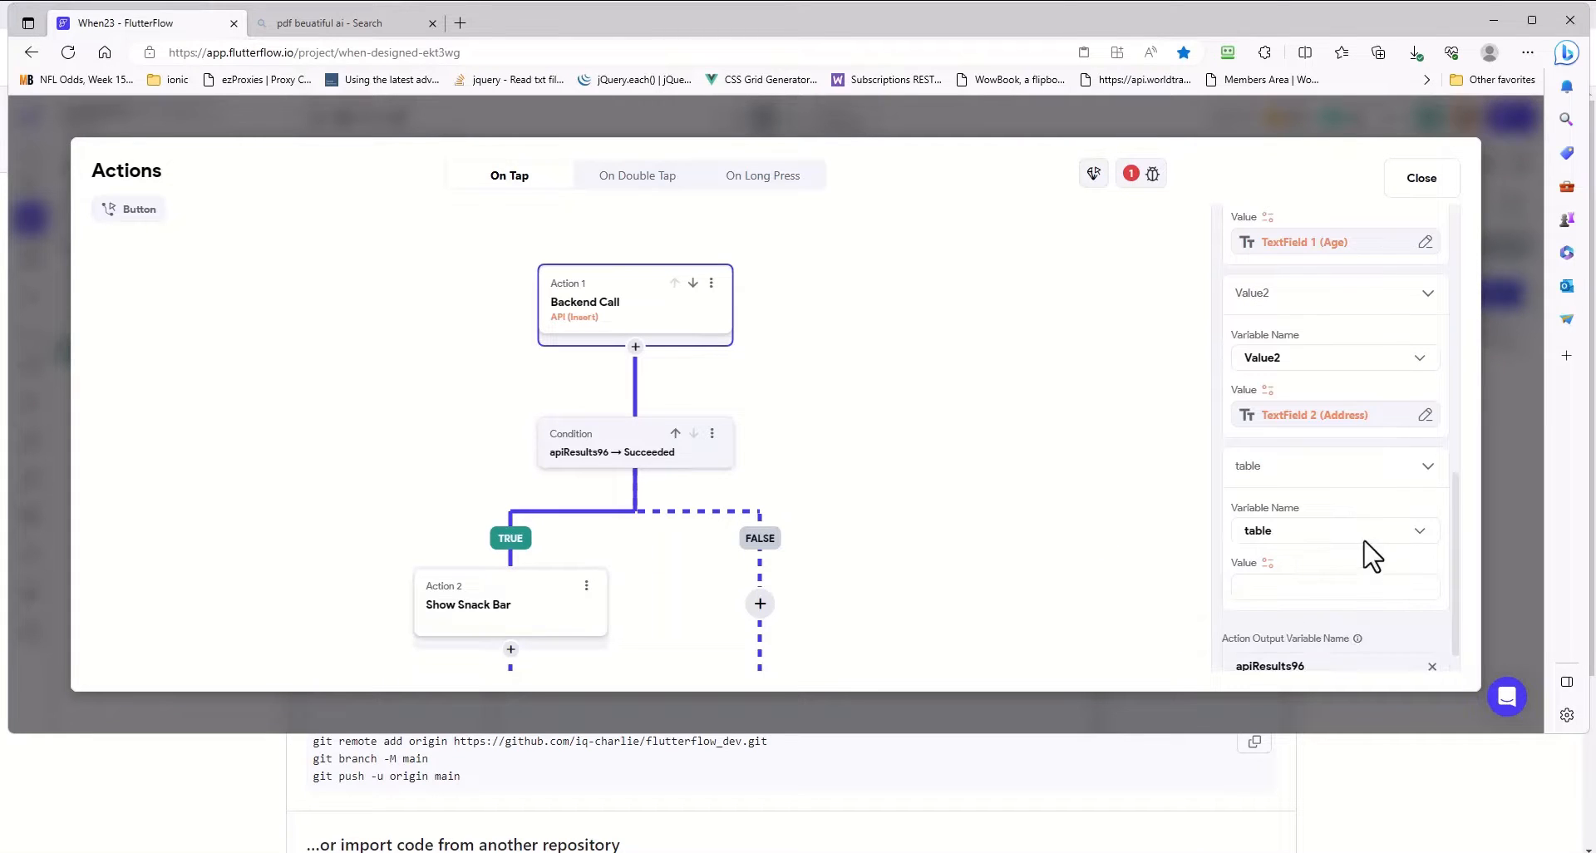
left_click(1282, 589)
type("P")
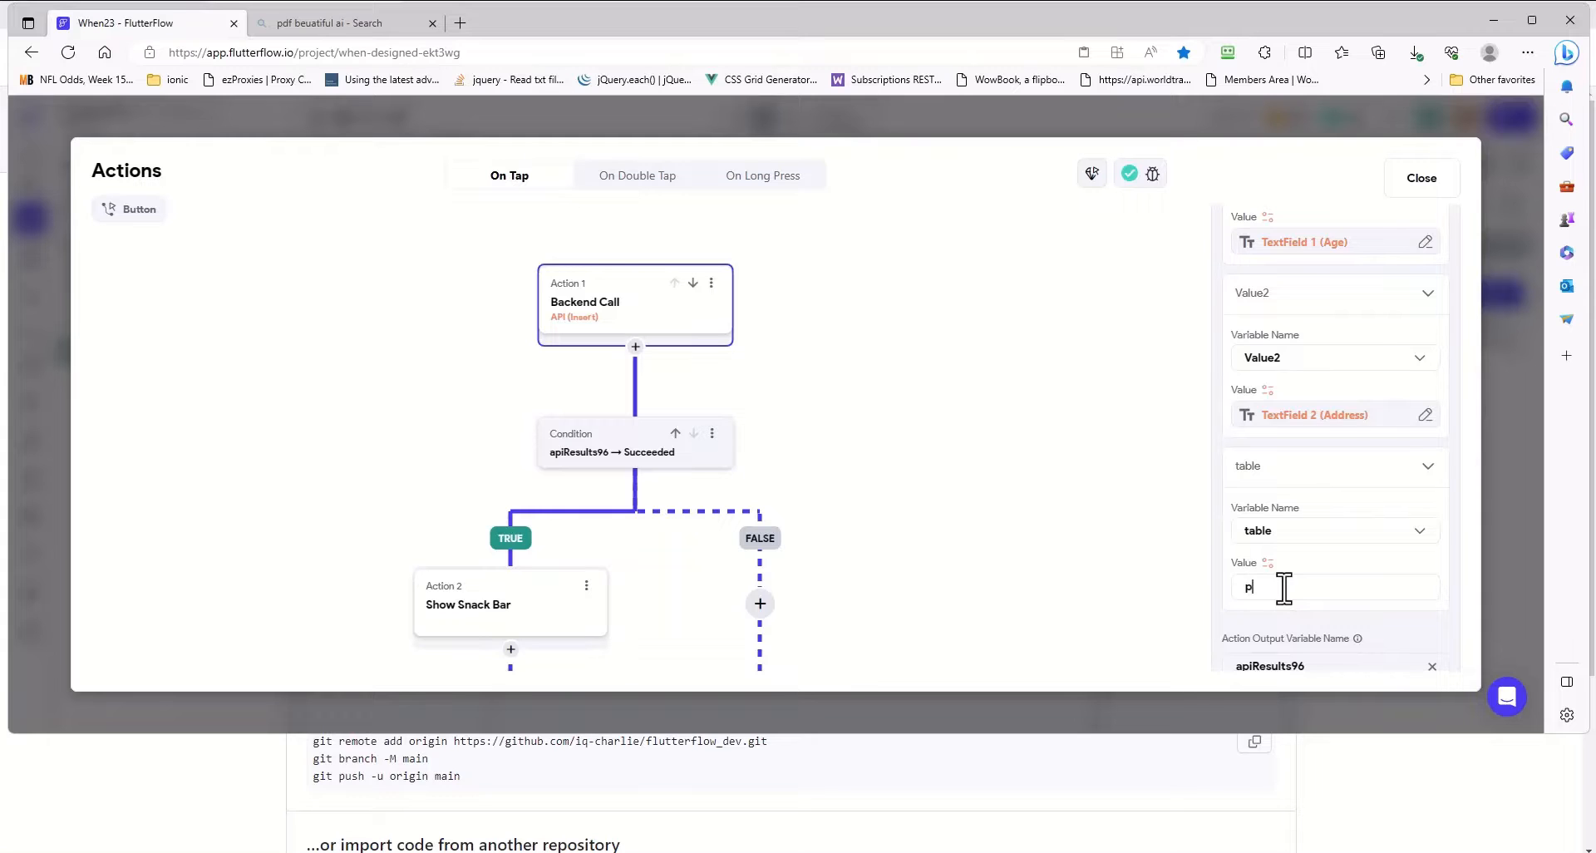
type("atient")
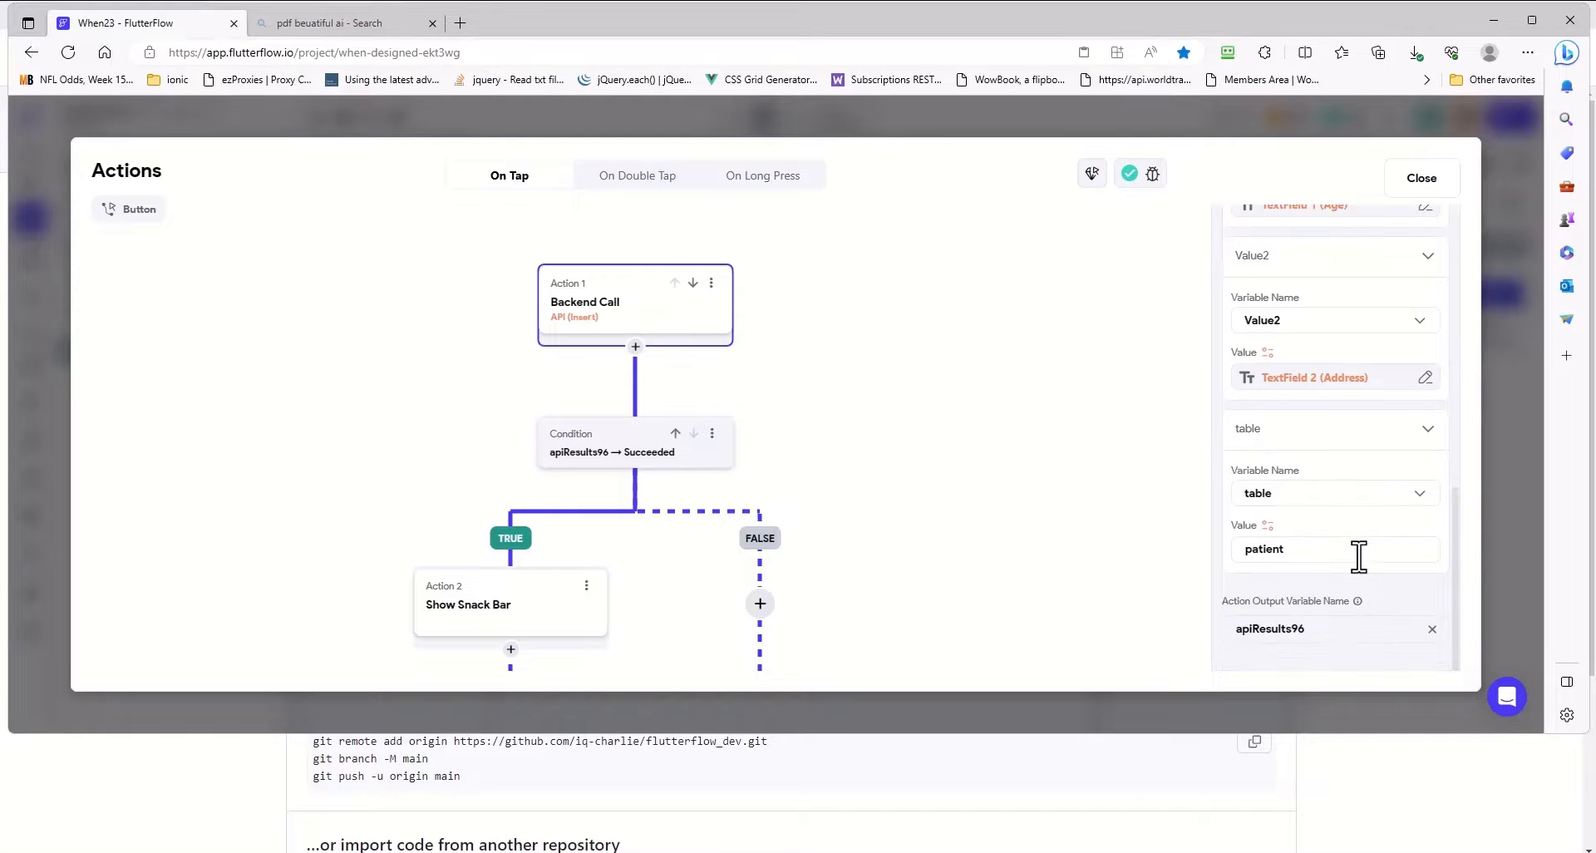
scroll(1359, 557, "up", 2)
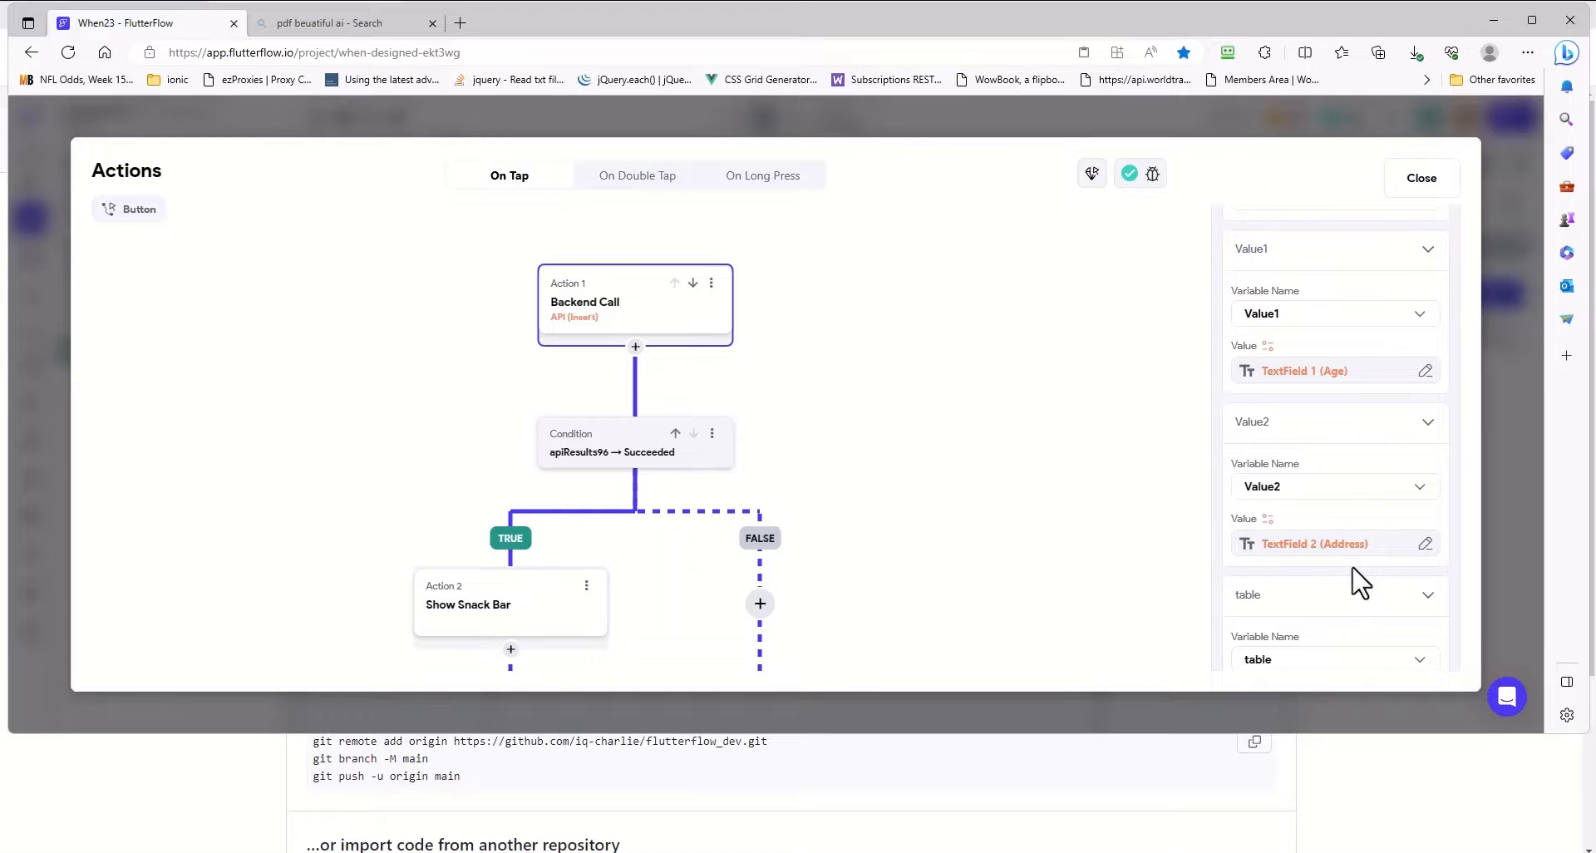
scroll(1353, 552, "down", 2)
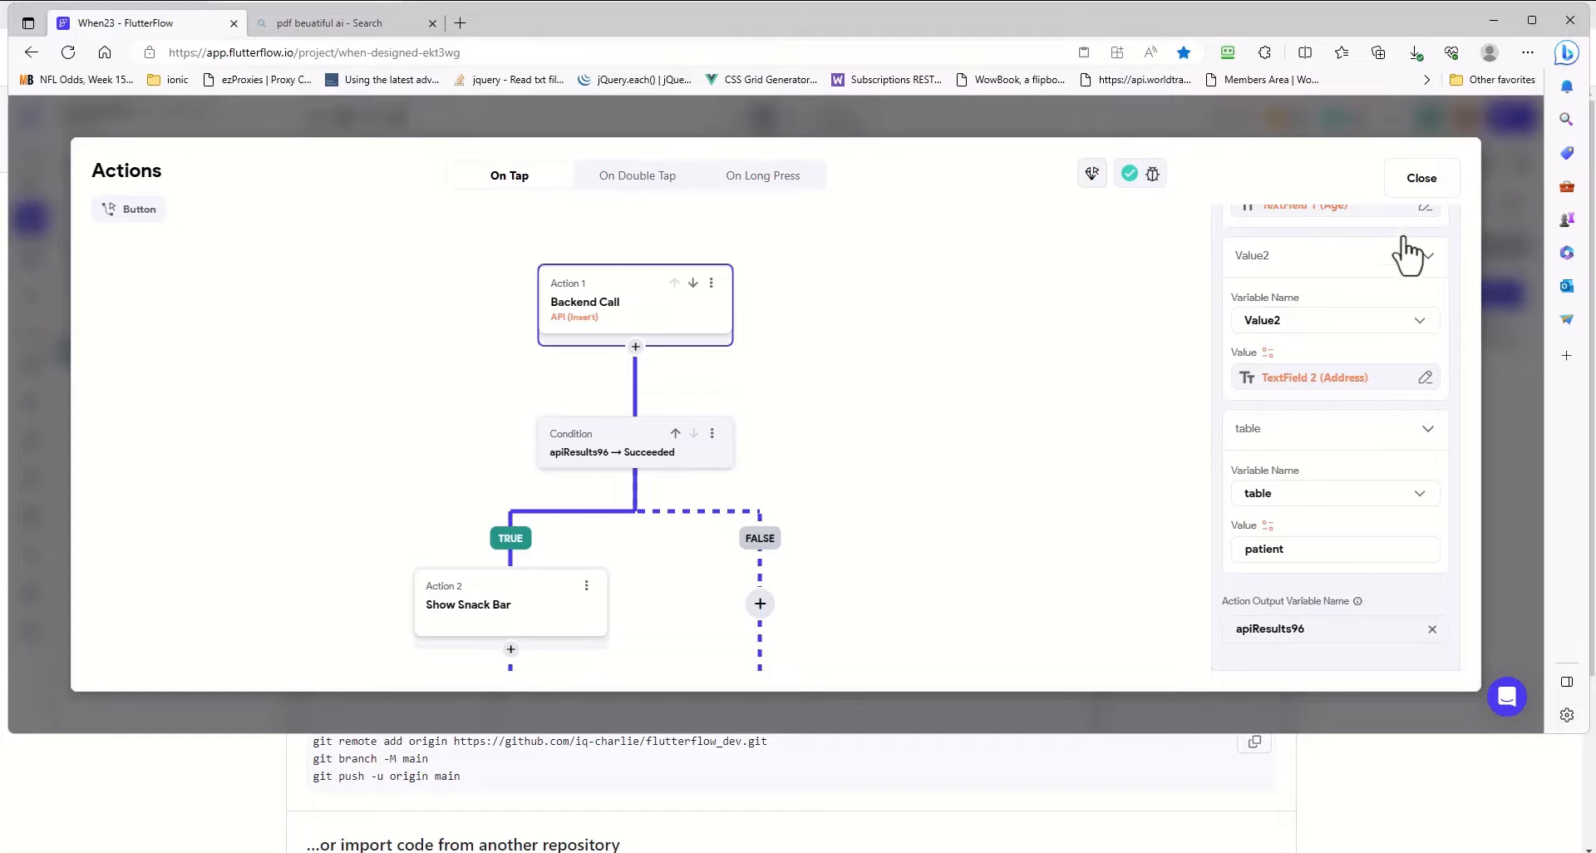
scroll(1379, 527, "up", 2)
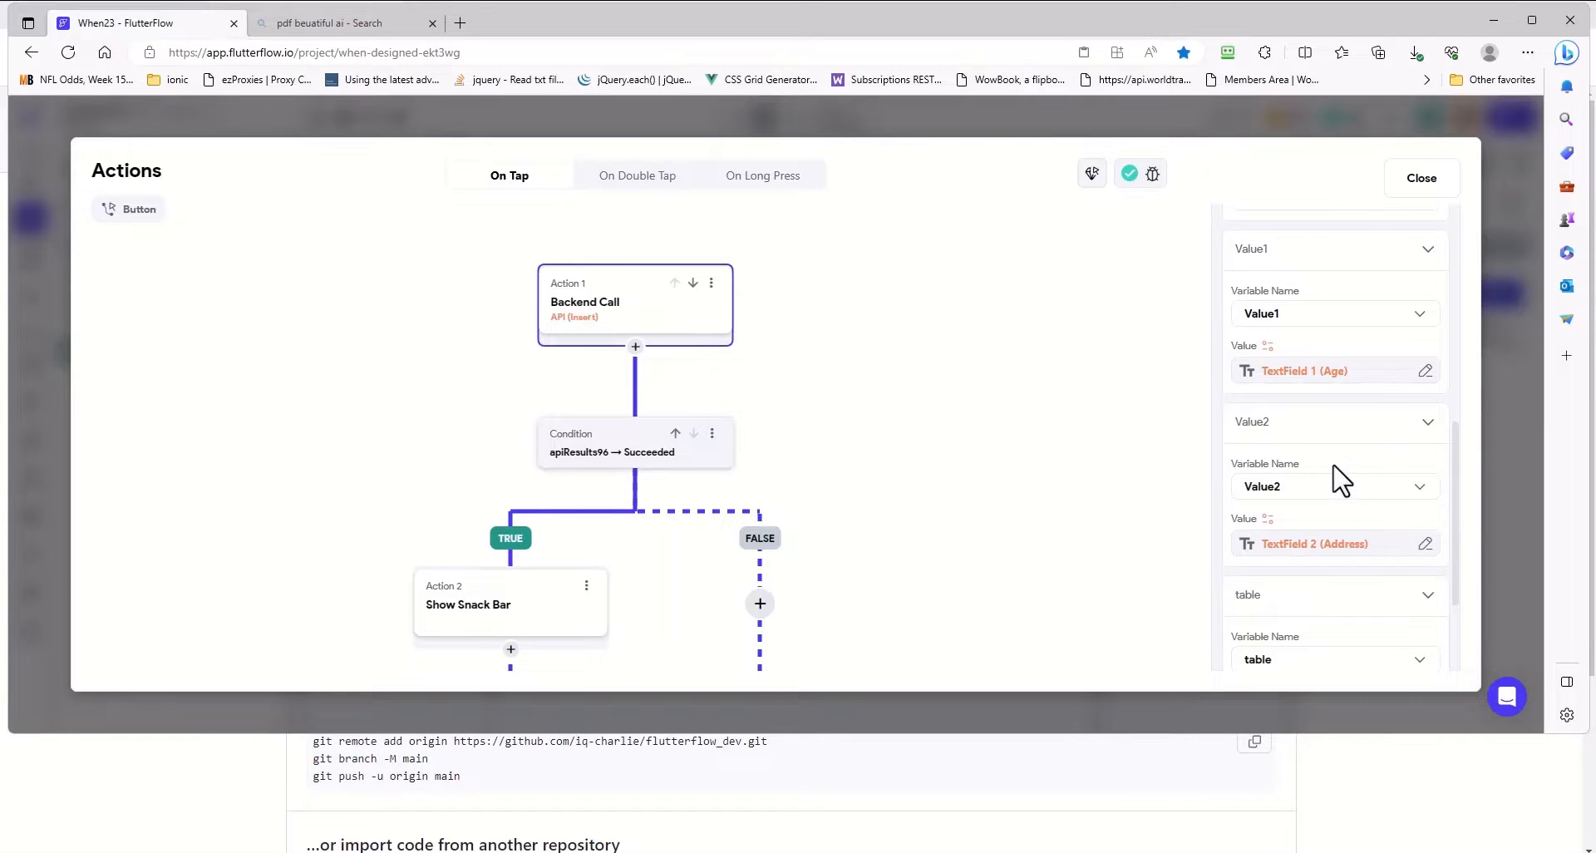
scroll(1339, 480, "down", 1)
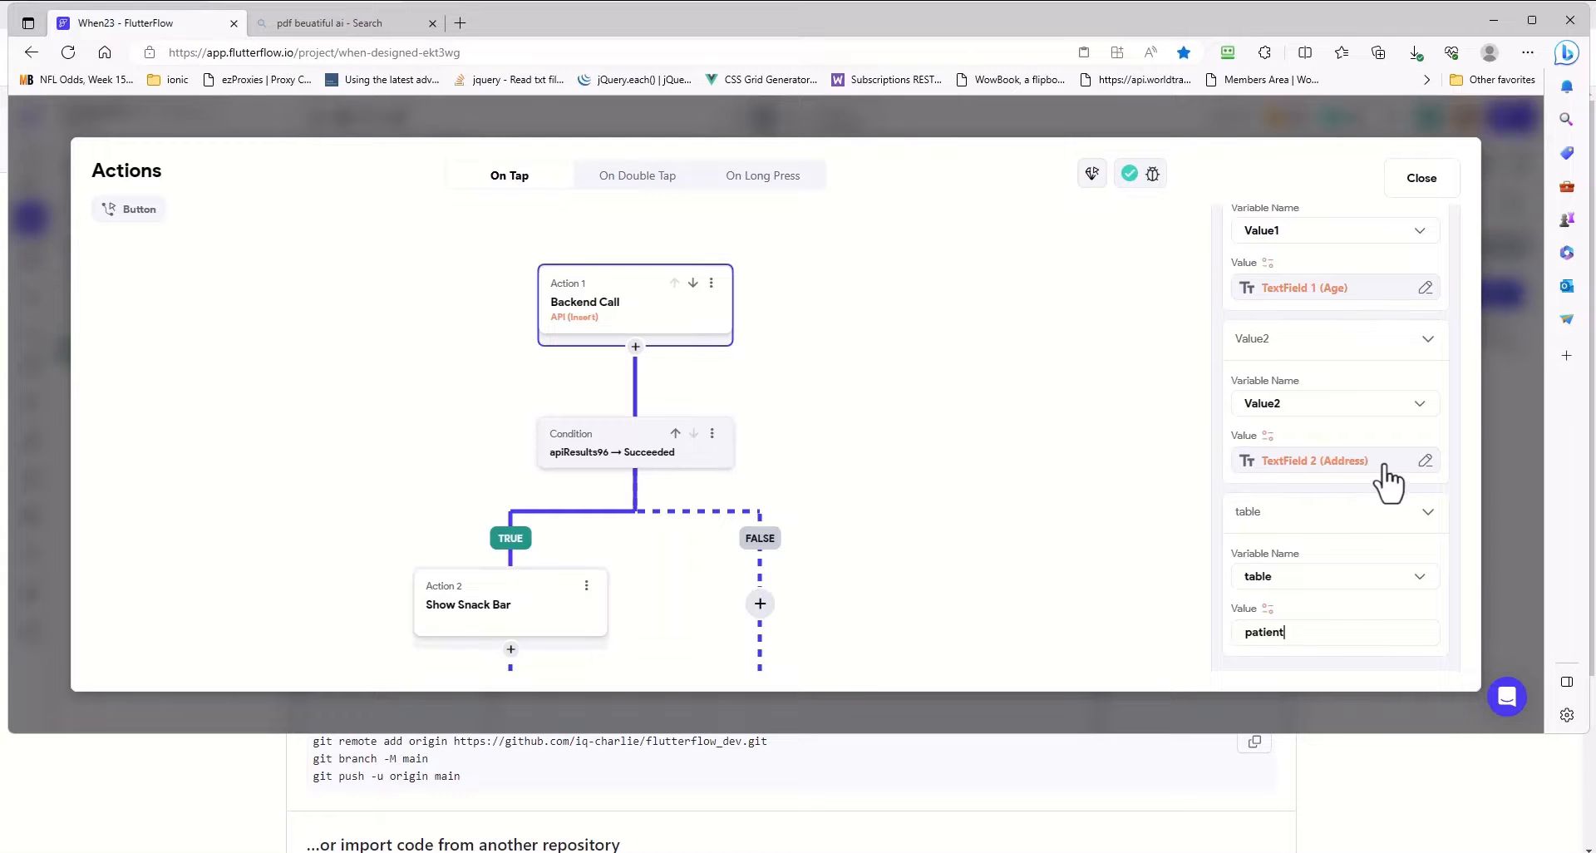
left_click(1422, 181)
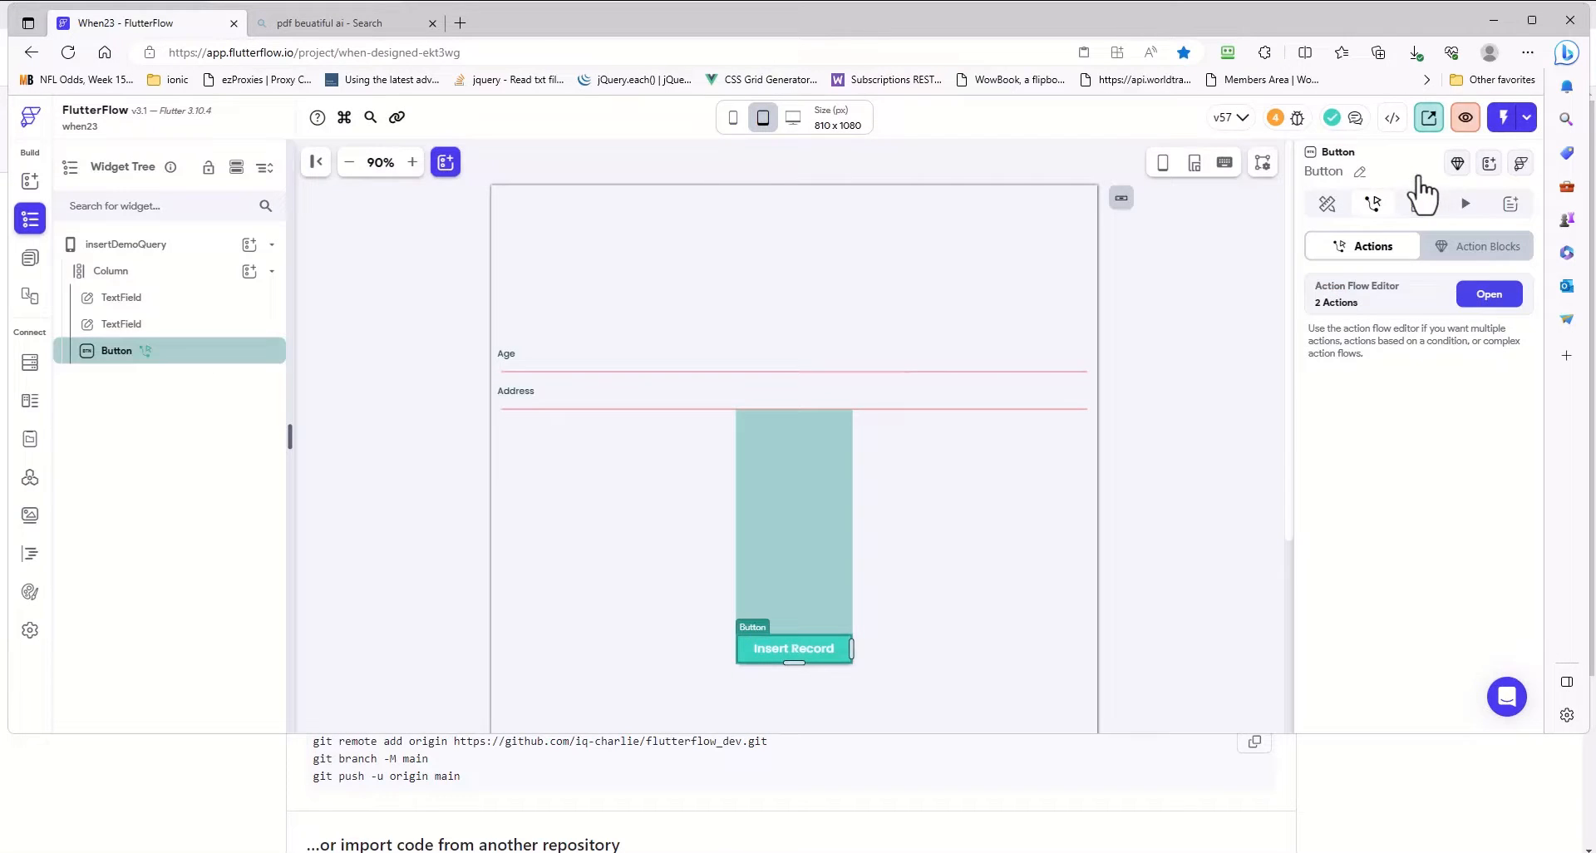
left_click(526, 354)
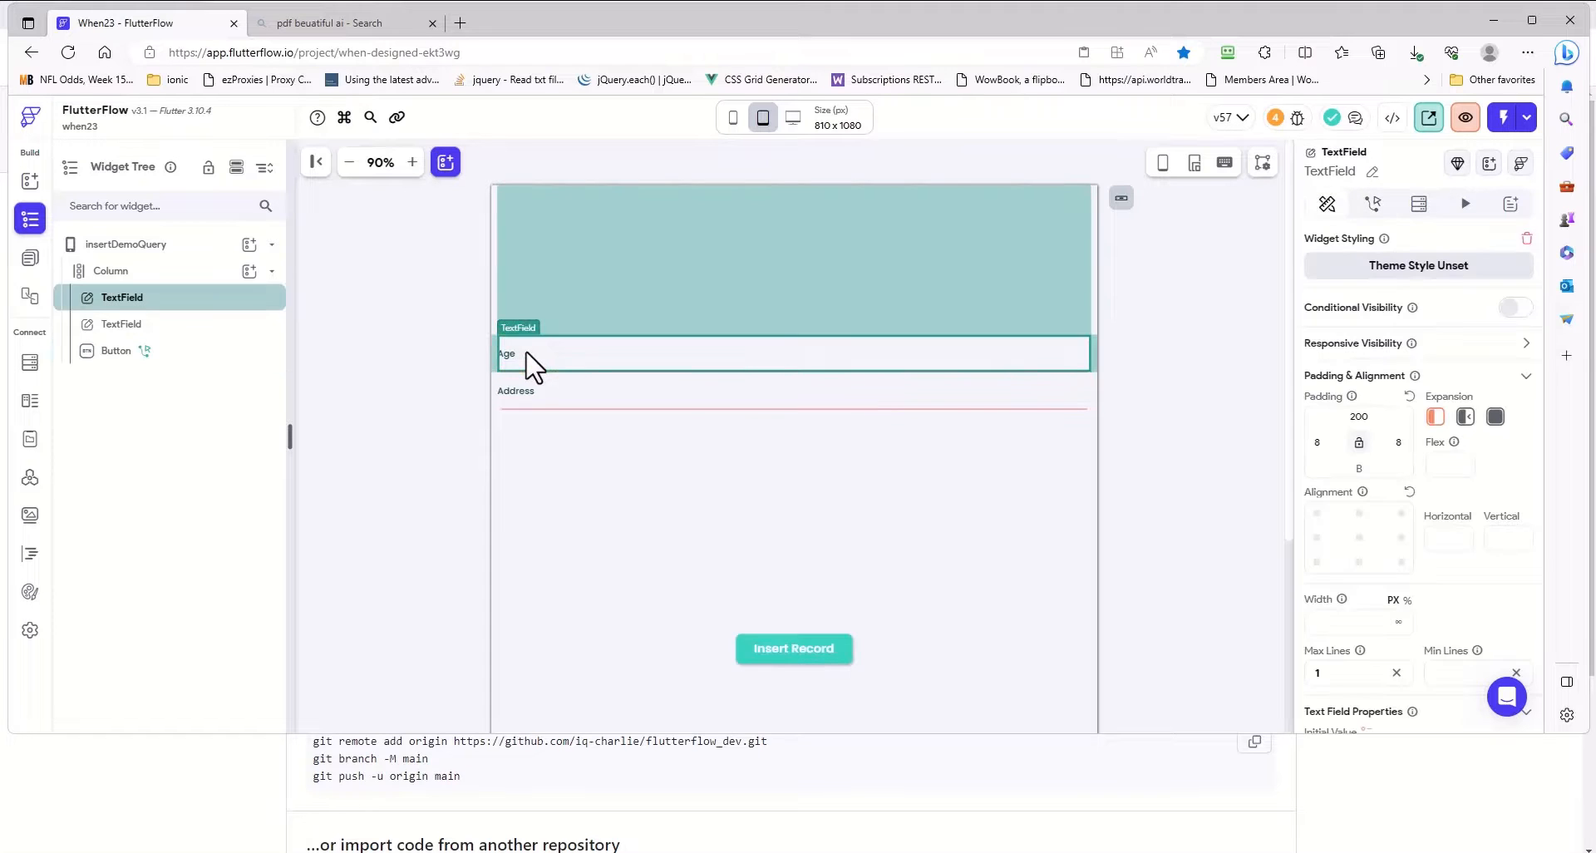
left_click(539, 417)
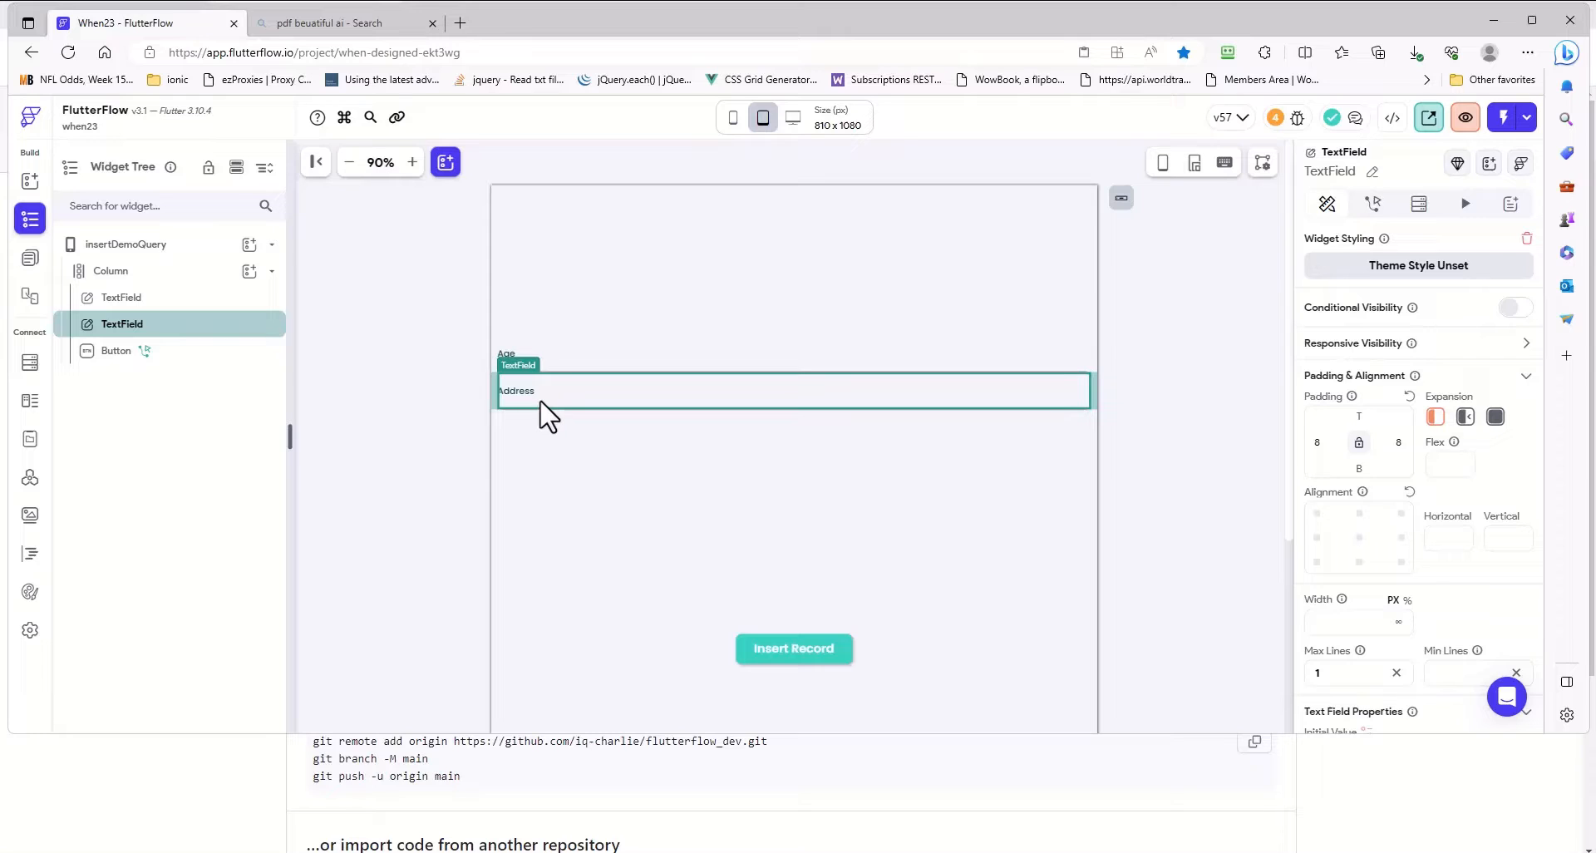